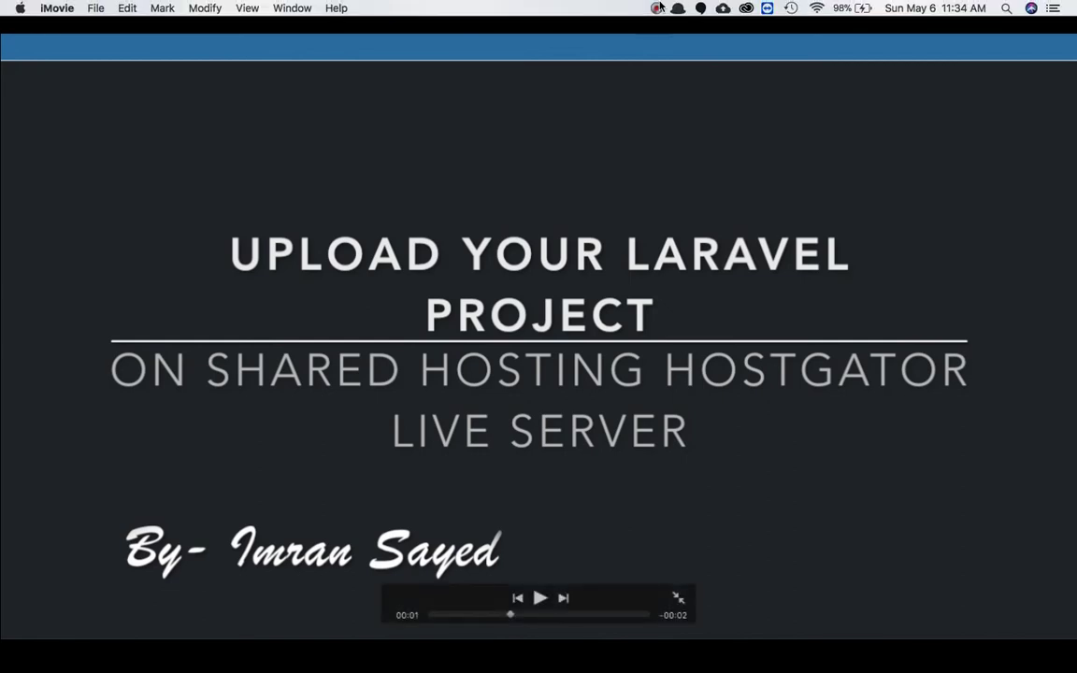
click(656, 8)
click(674, 61)
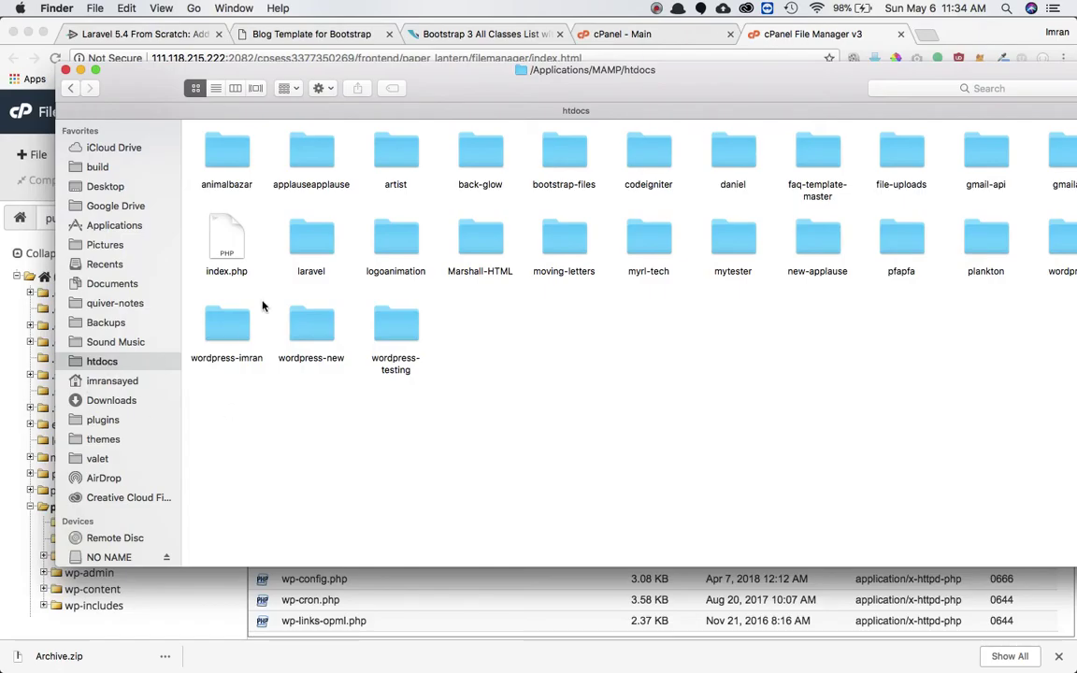
Look inside the laravel folder in htdocs, return to htdocs and compress the whole laravel folder into a zip archive
double_click(317, 241)
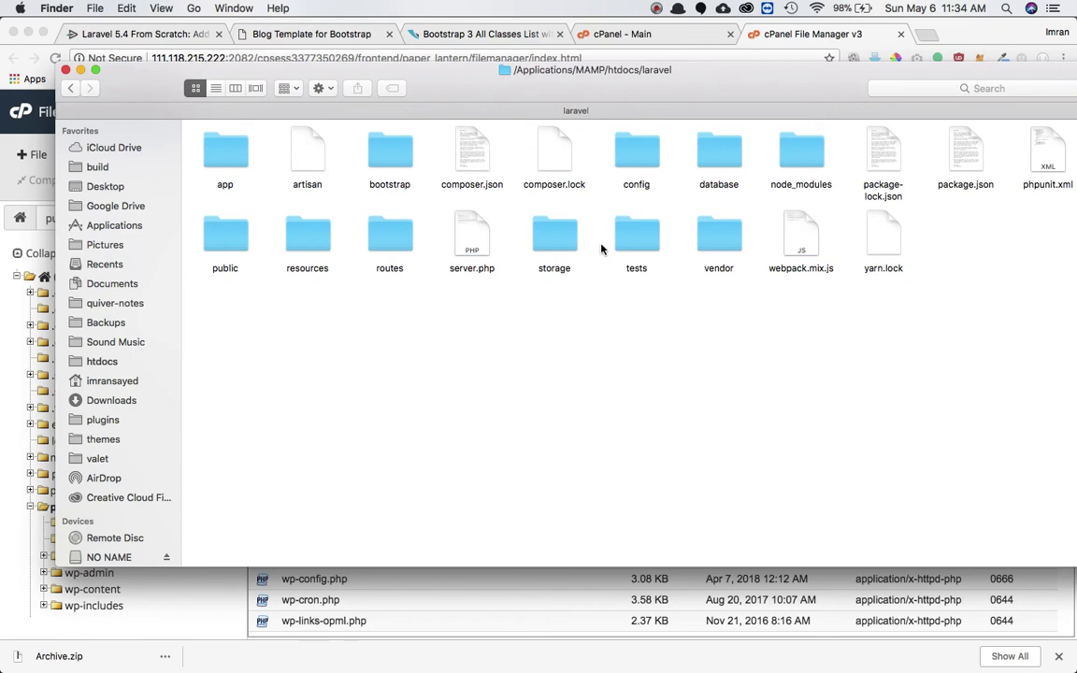
click(71, 88)
click(316, 243)
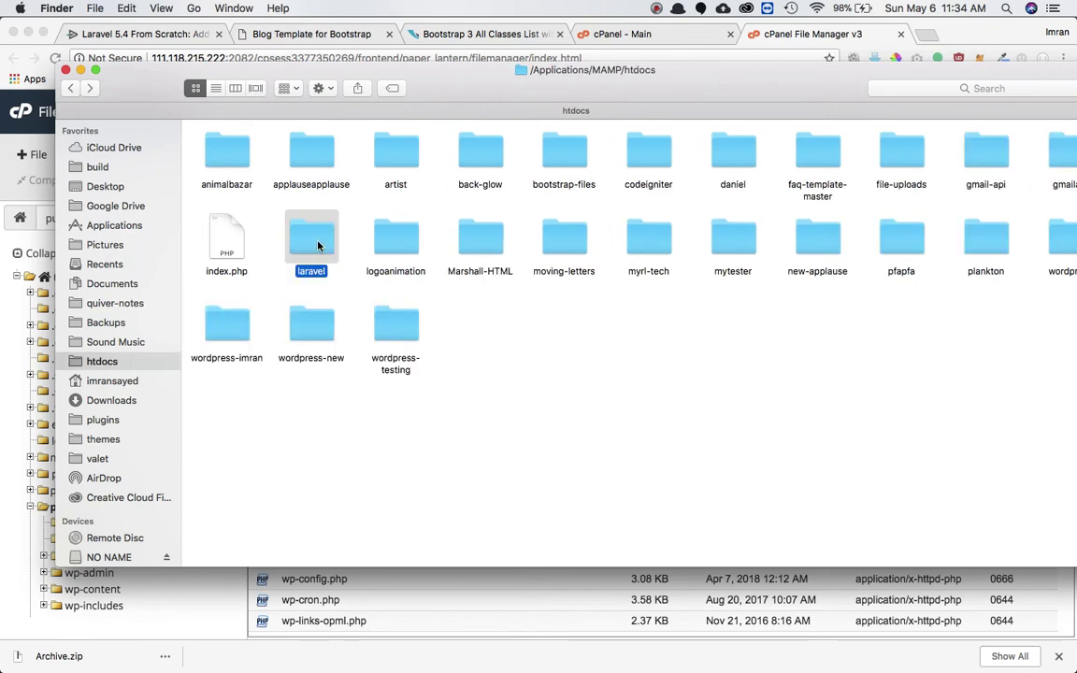
right_click(318, 241)
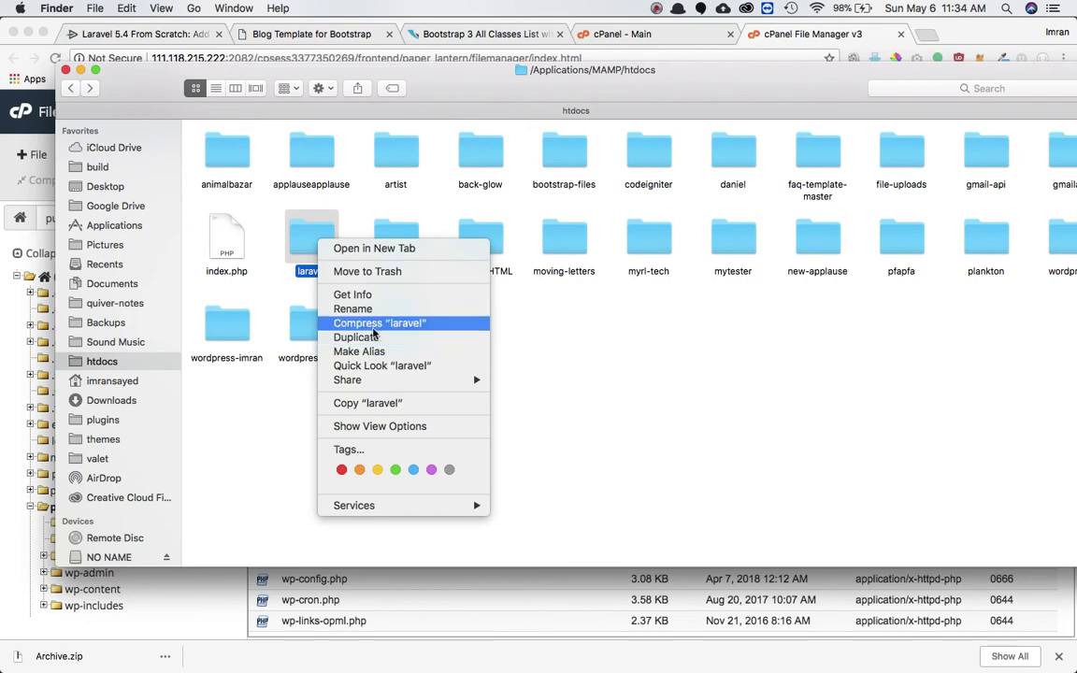
click(570, 382)
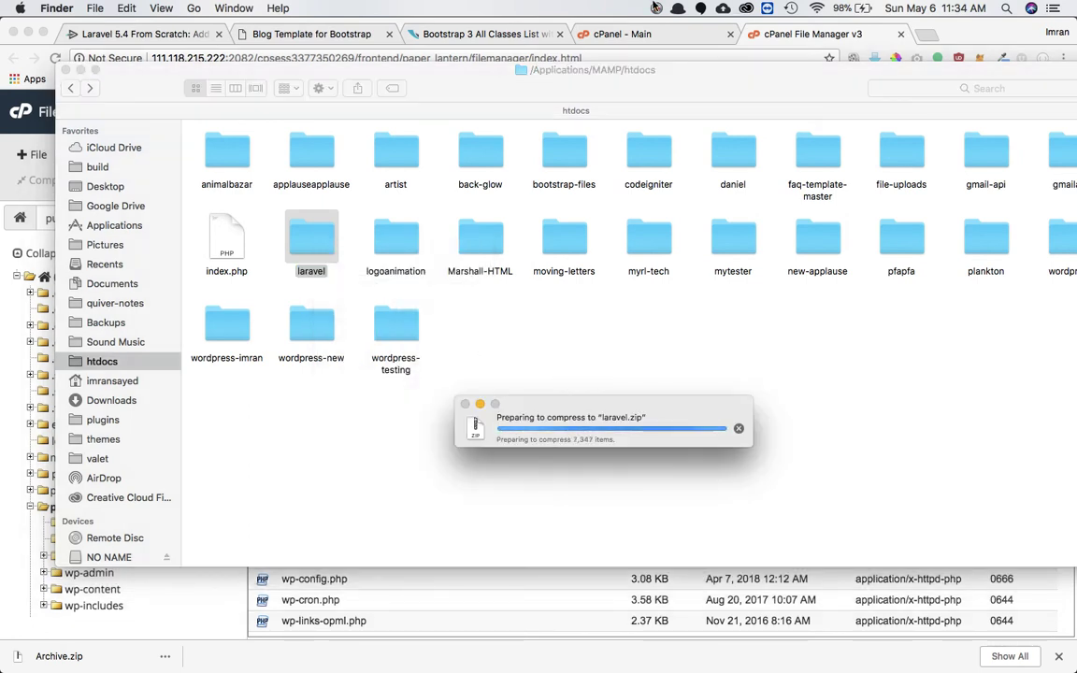
Switch to the cPanel File Manager in Chrome showing the public_html folder
click(729, 7)
click(671, 58)
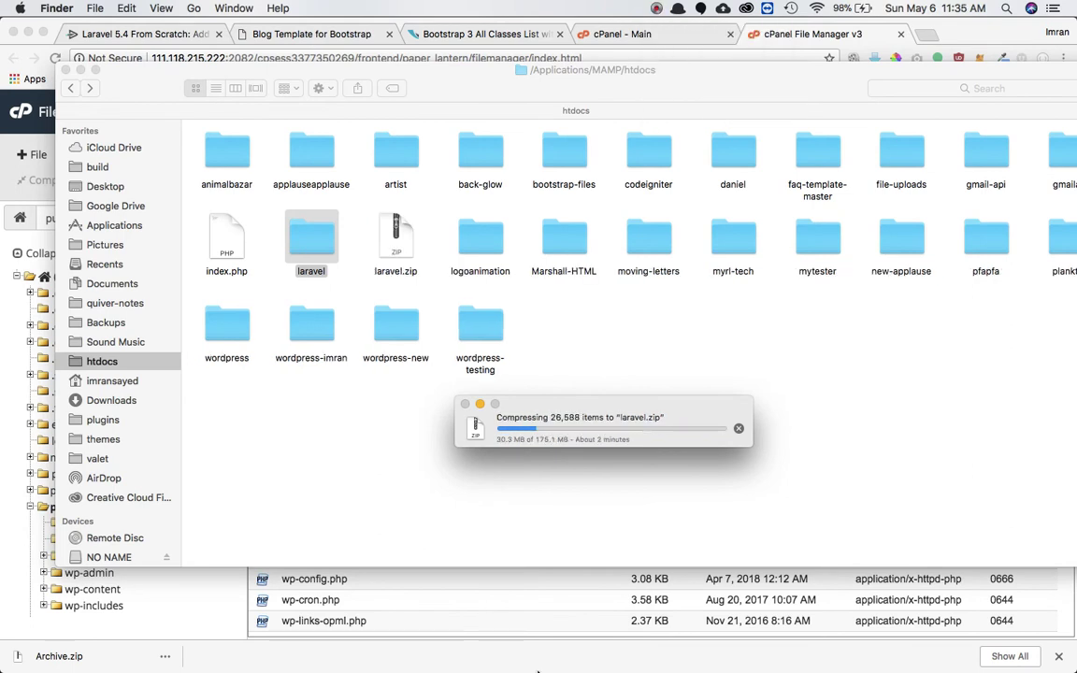
click(419, 594)
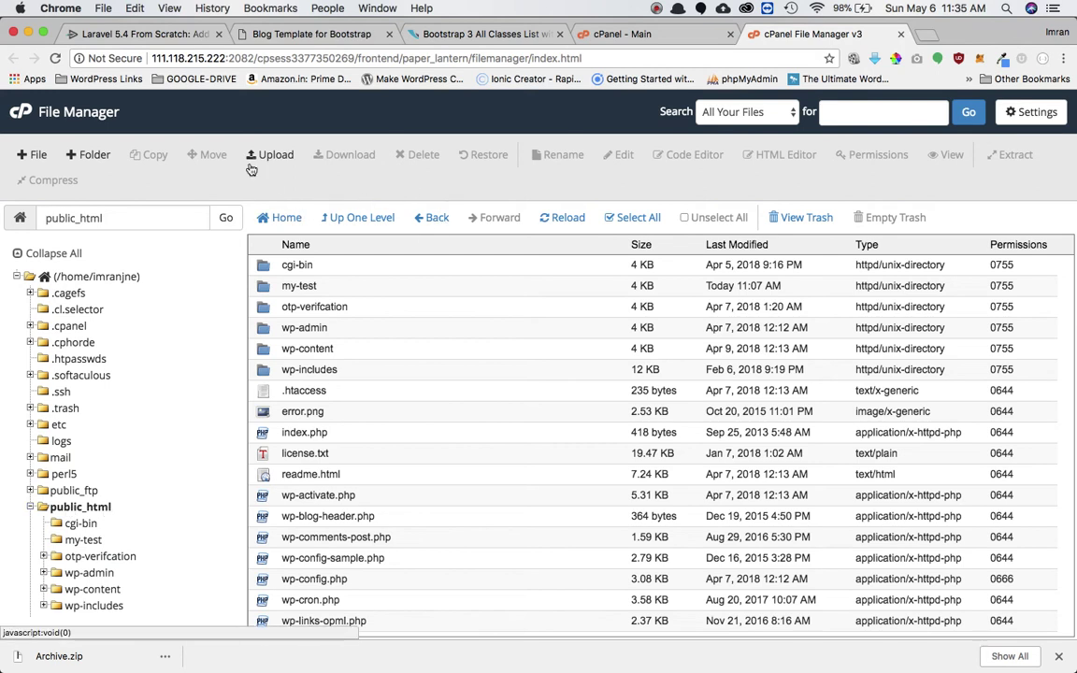
click(42, 156)
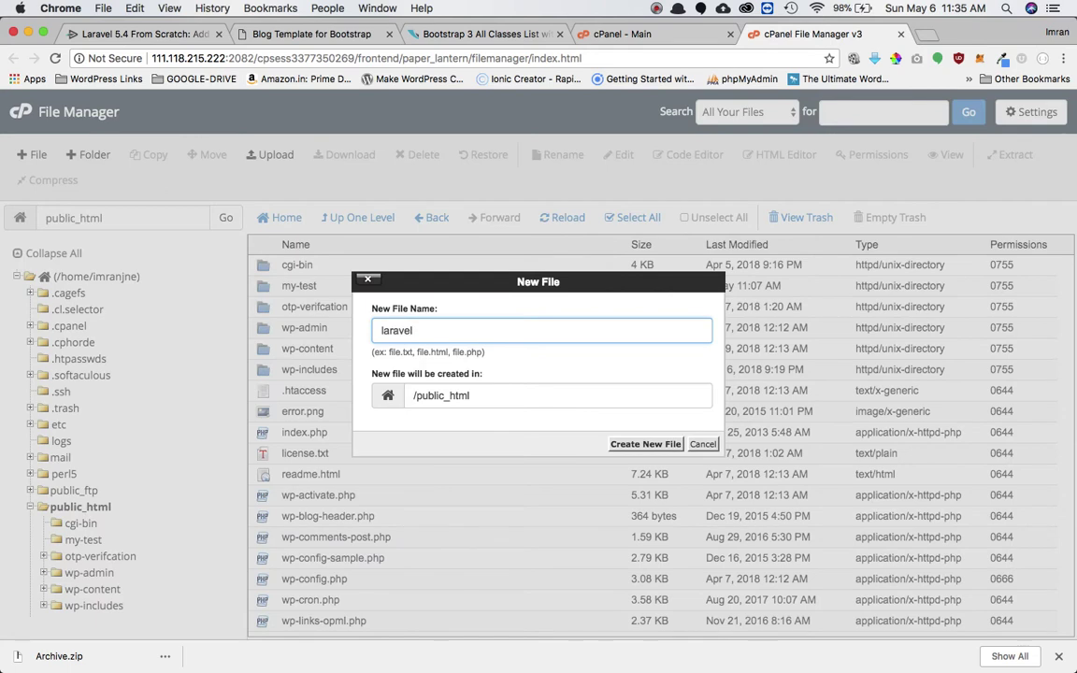
click(638, 448)
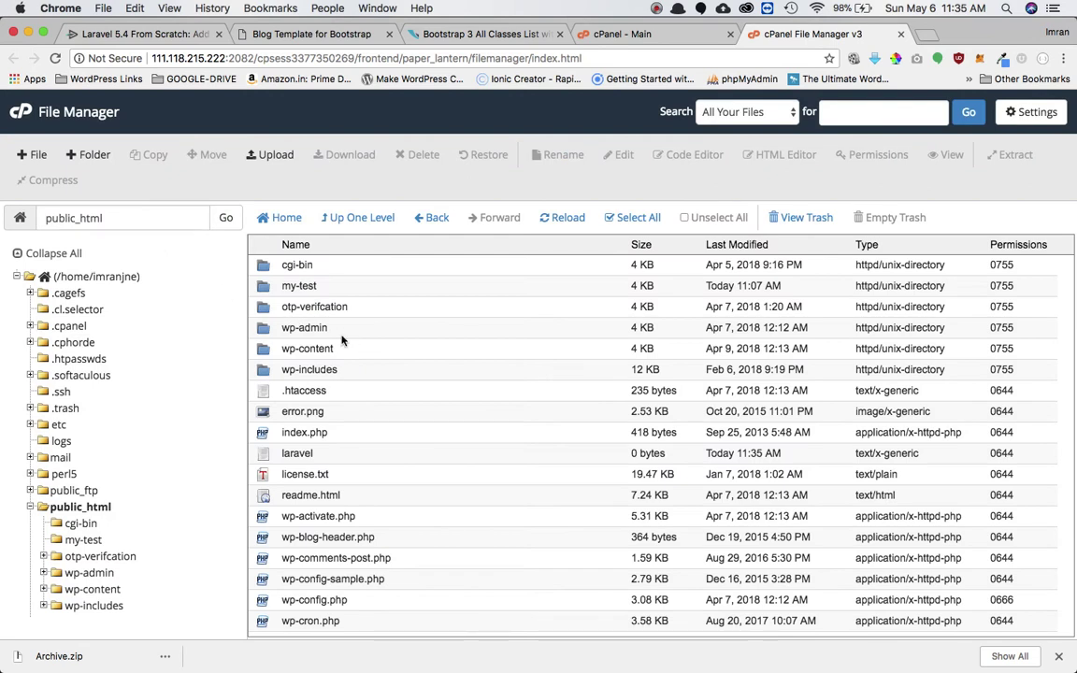
scroll(341, 341, down, 5)
scroll(342, 341, up, 5)
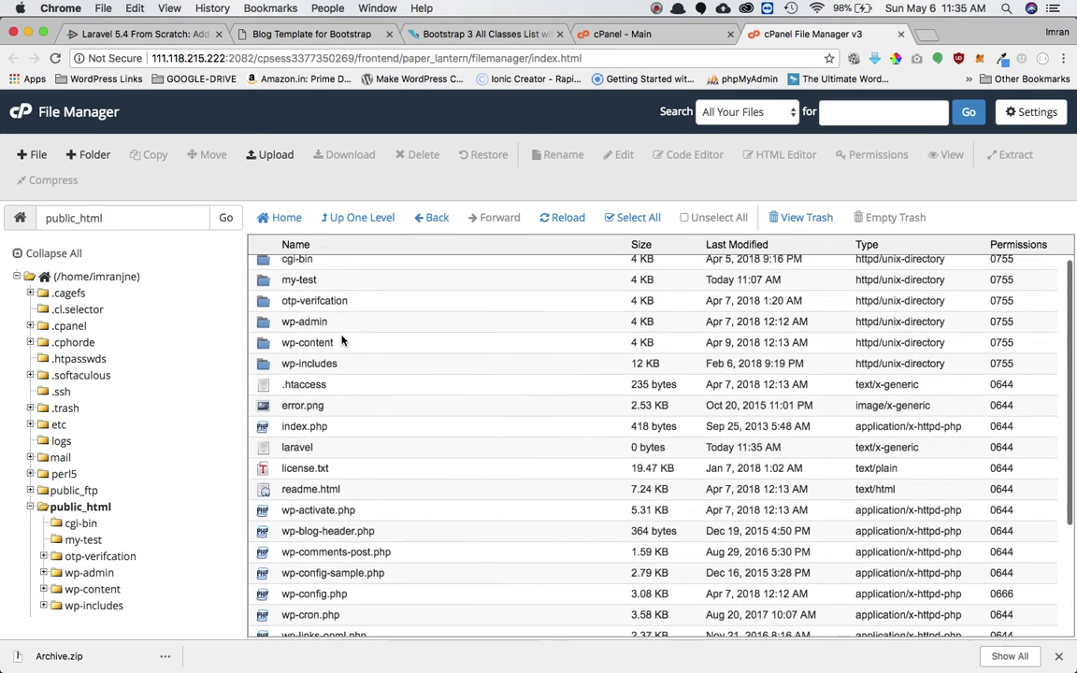
click(293, 453)
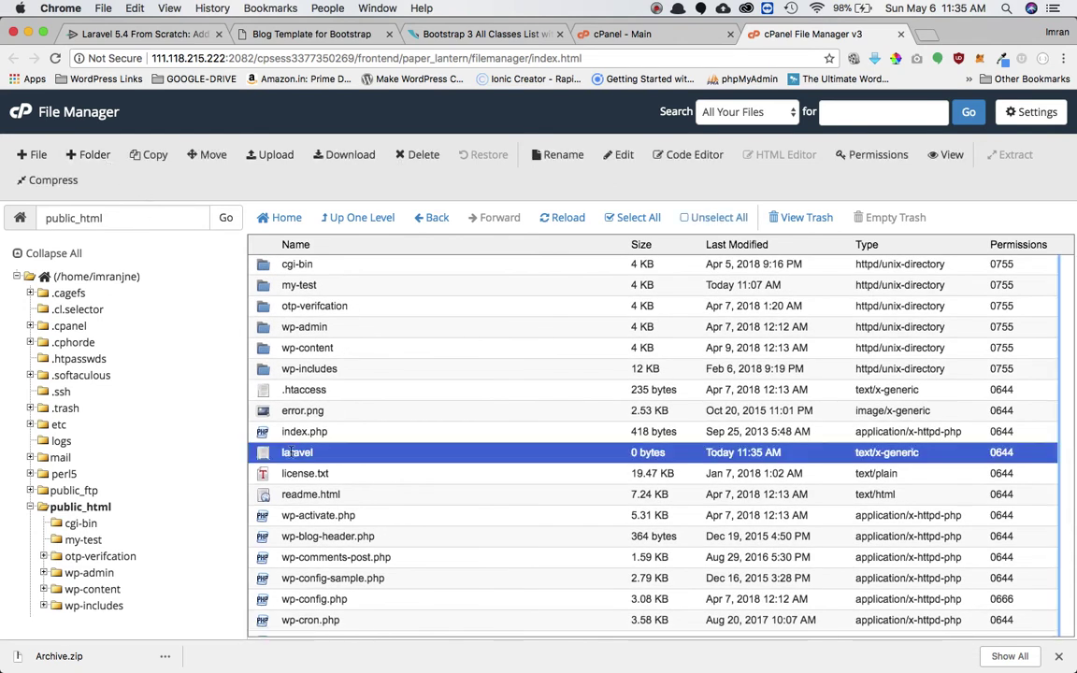
click(421, 155)
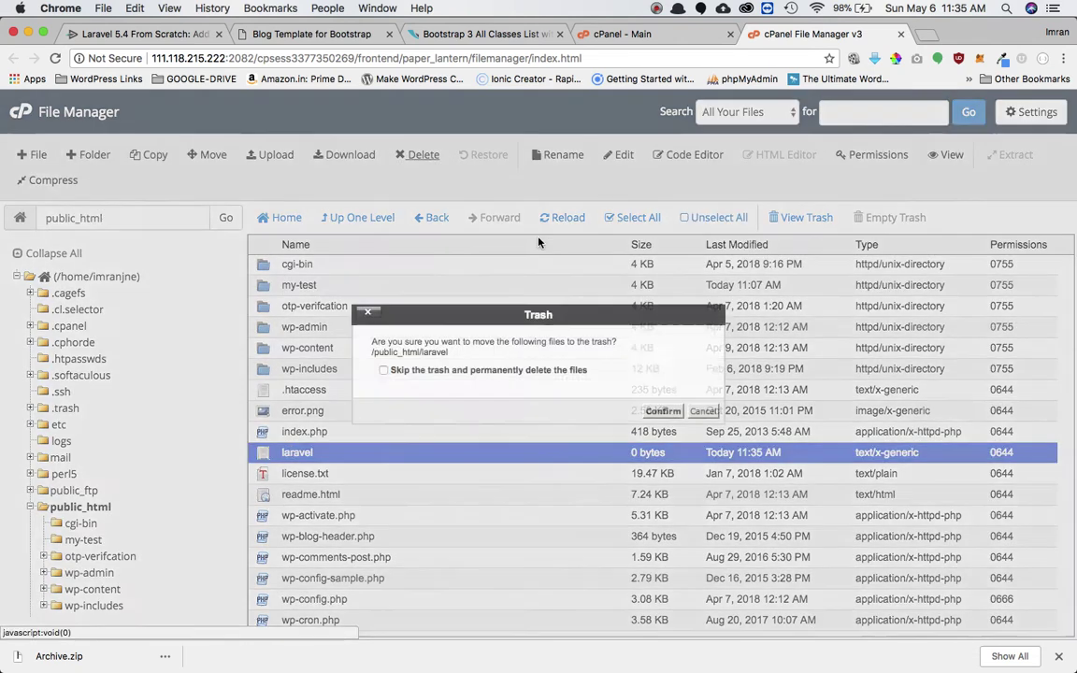
click(670, 410)
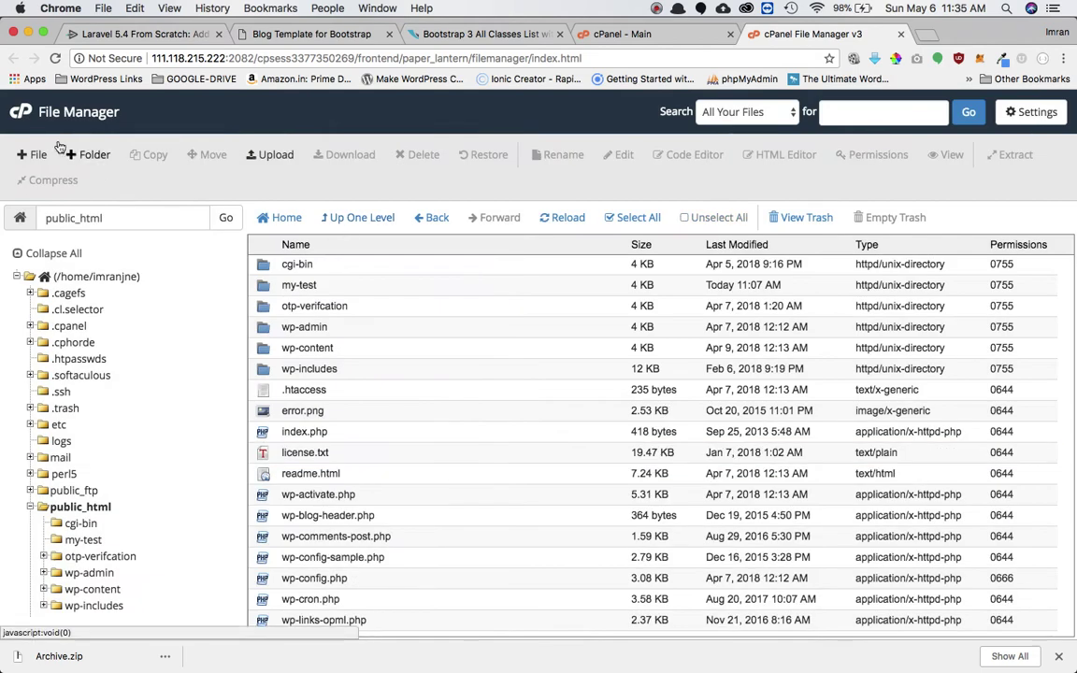
Create two new folders named laravel and laravel_app in public_html
click(88, 156)
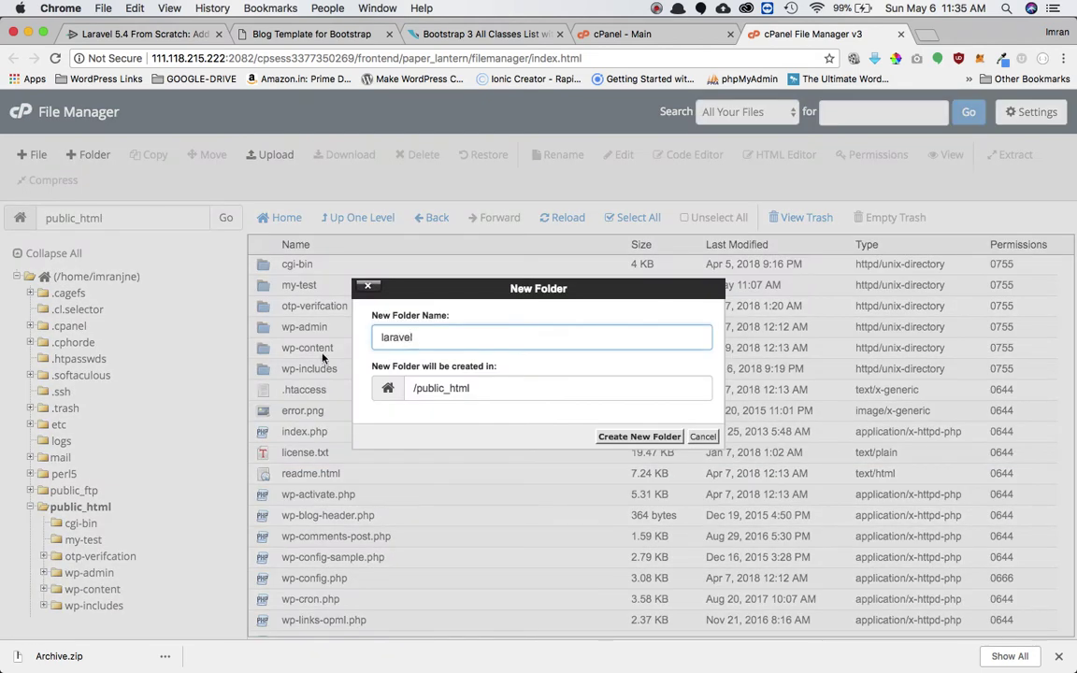
click(638, 437)
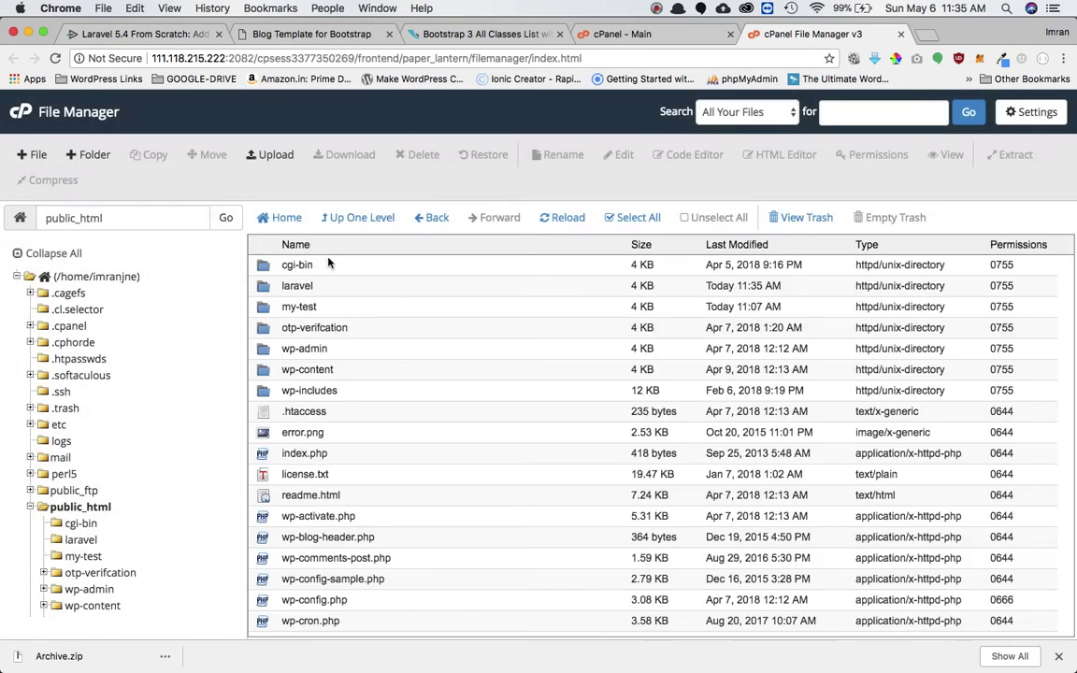
click(88, 155)
text(laravel_app)
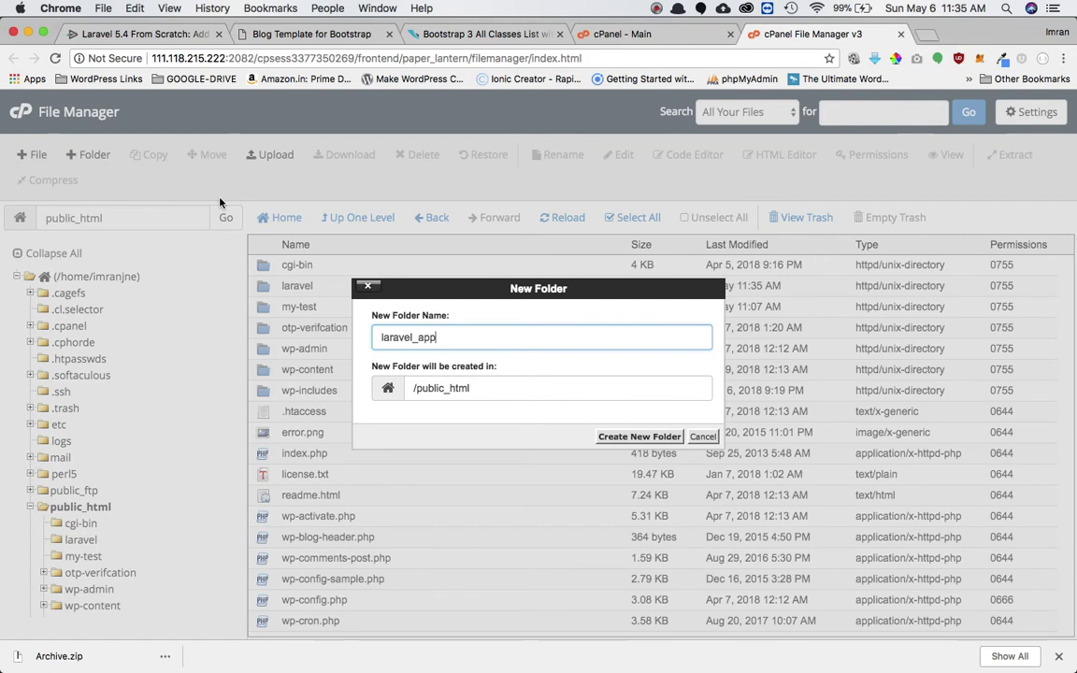
click(604, 436)
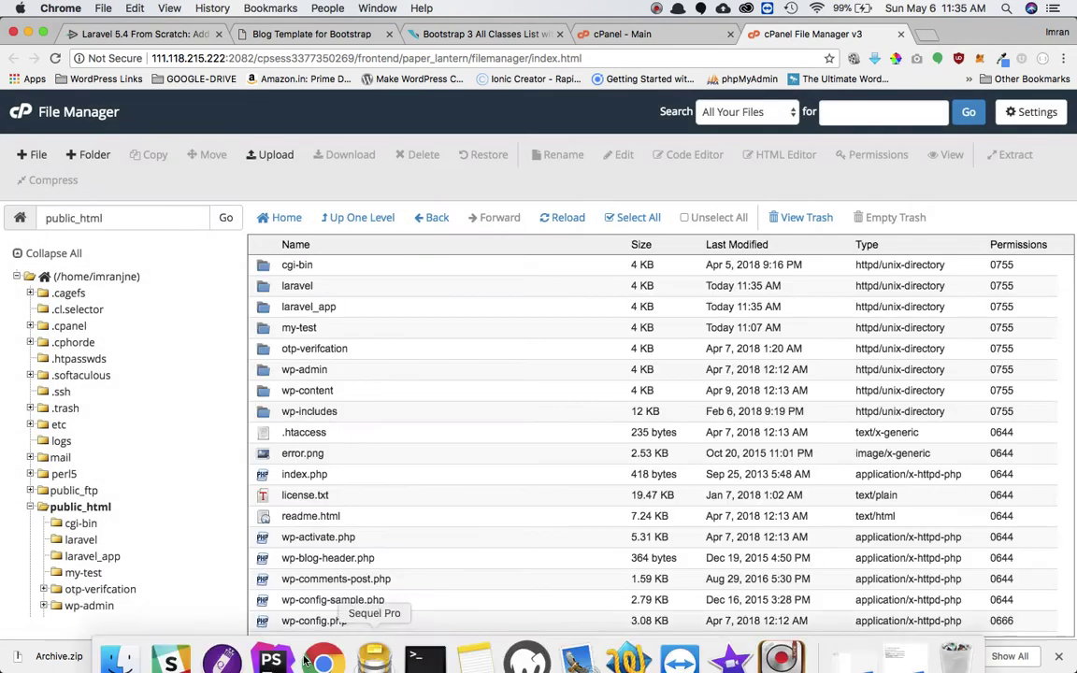
In Finder, compress the public folder inside the local laravel project and move public.zip to an empty spot
click(119, 660)
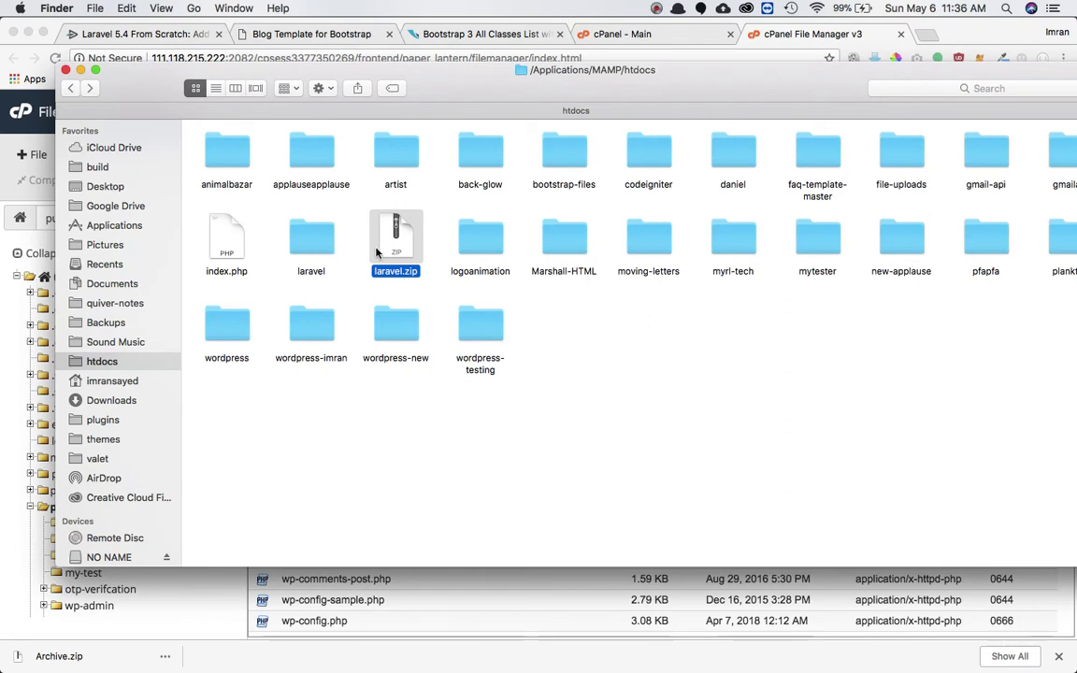
double_click(318, 230)
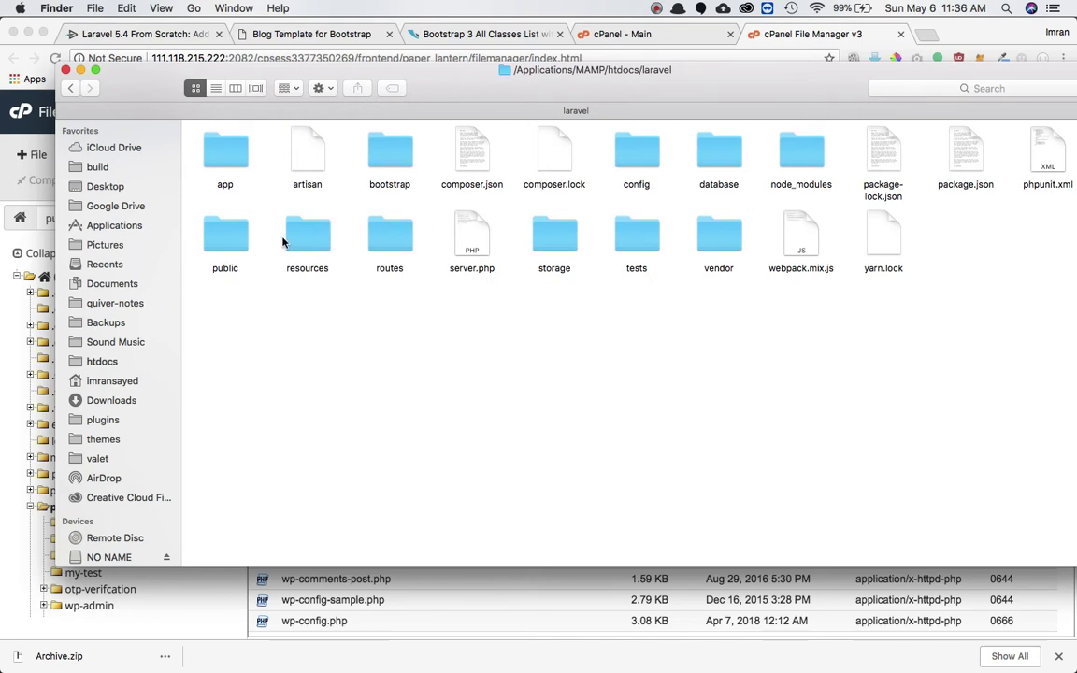
click(226, 244)
right_click(226, 243)
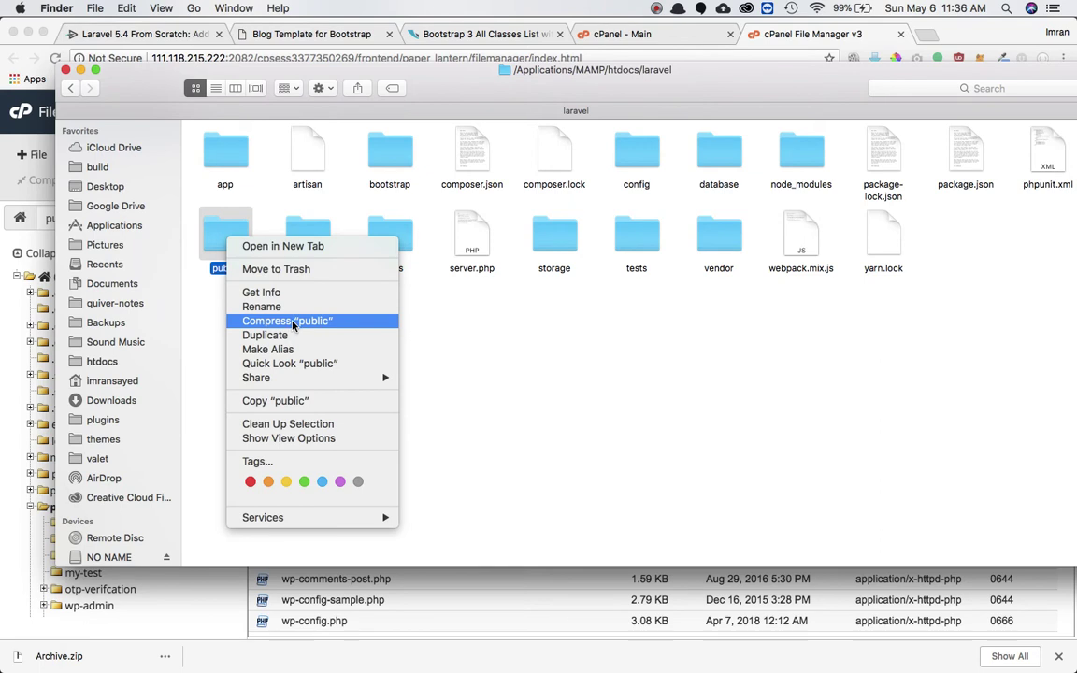
click(286, 320)
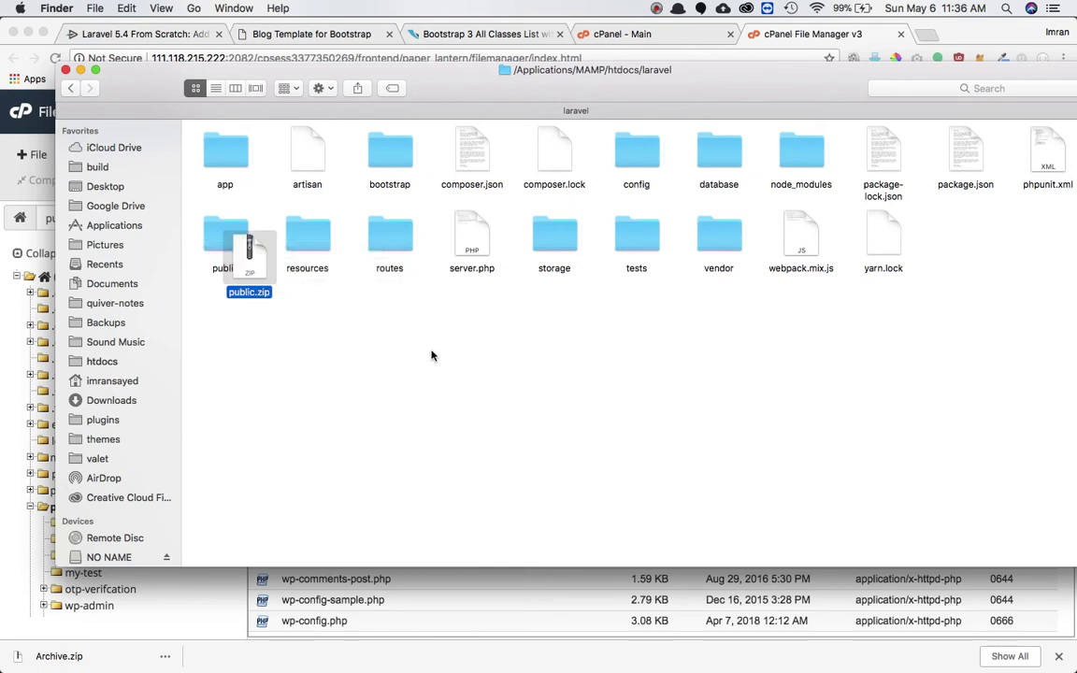
drag(249, 270, 355, 340)
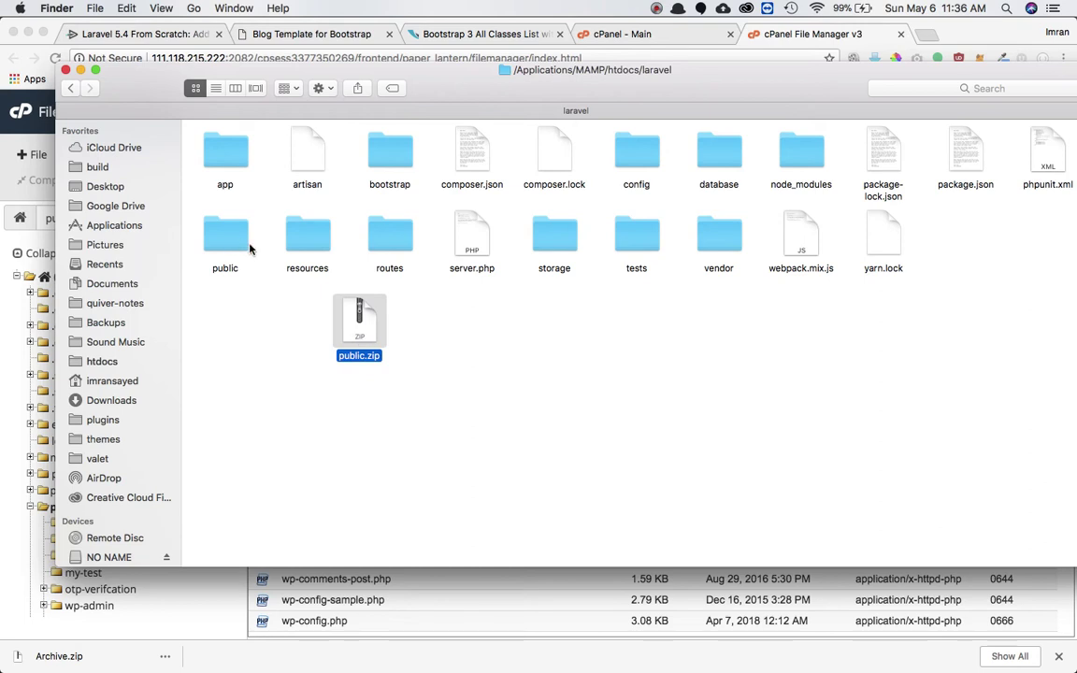
Locate laravel.zip in the local htdocs folder, then switch to Chrome and open the laravel folder in public_html
click(70, 88)
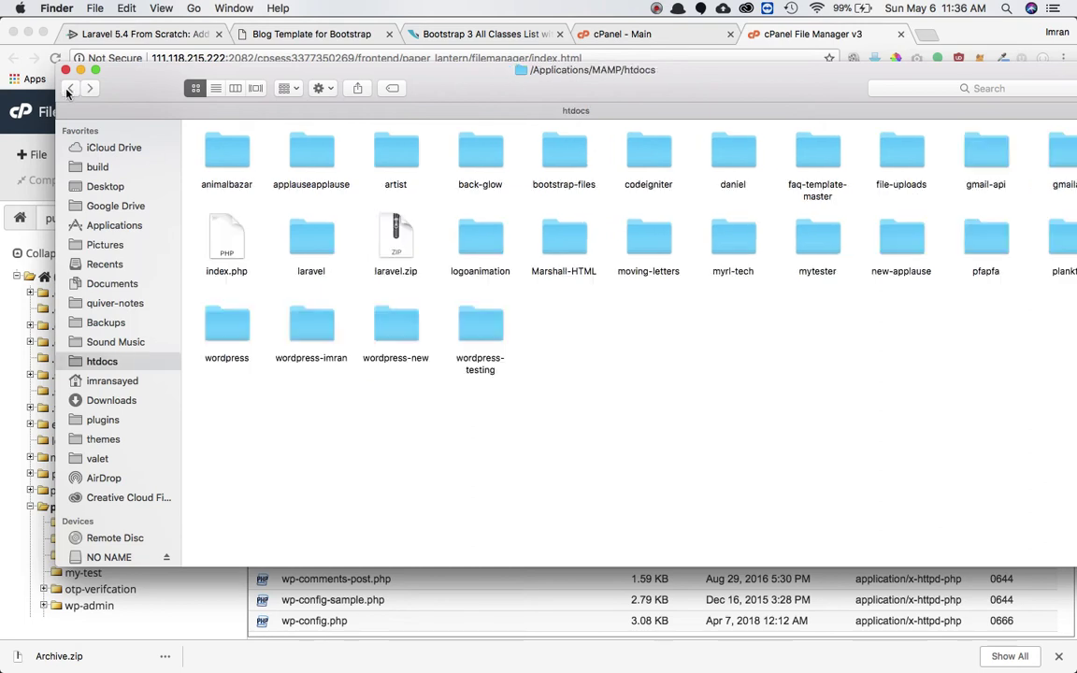
click(395, 248)
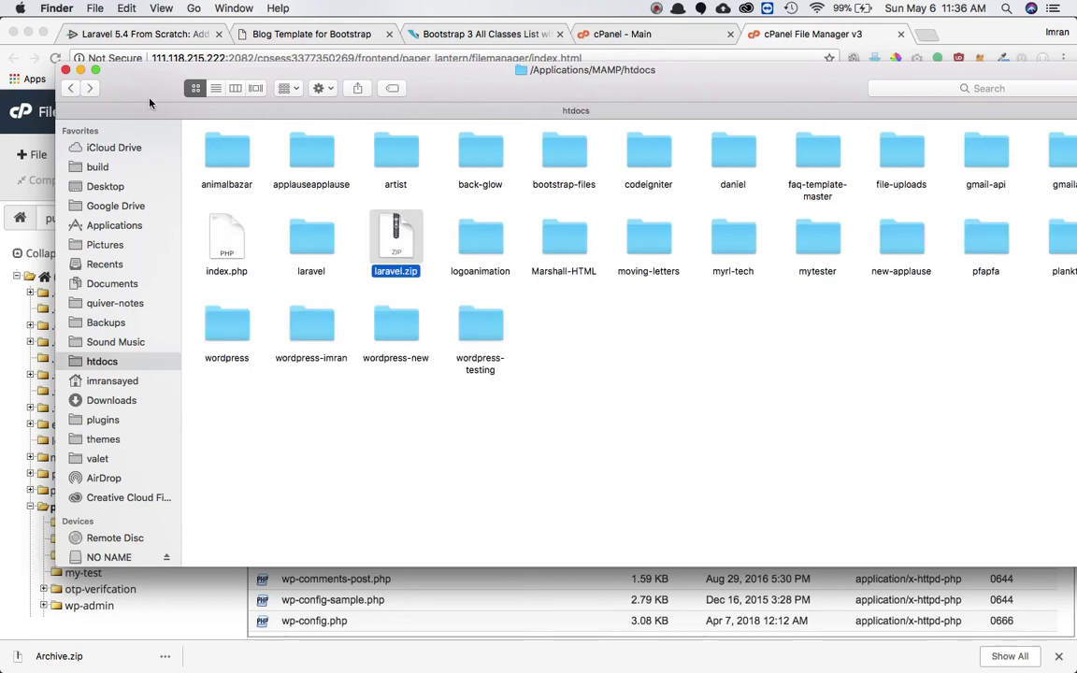
key(super+Tab)
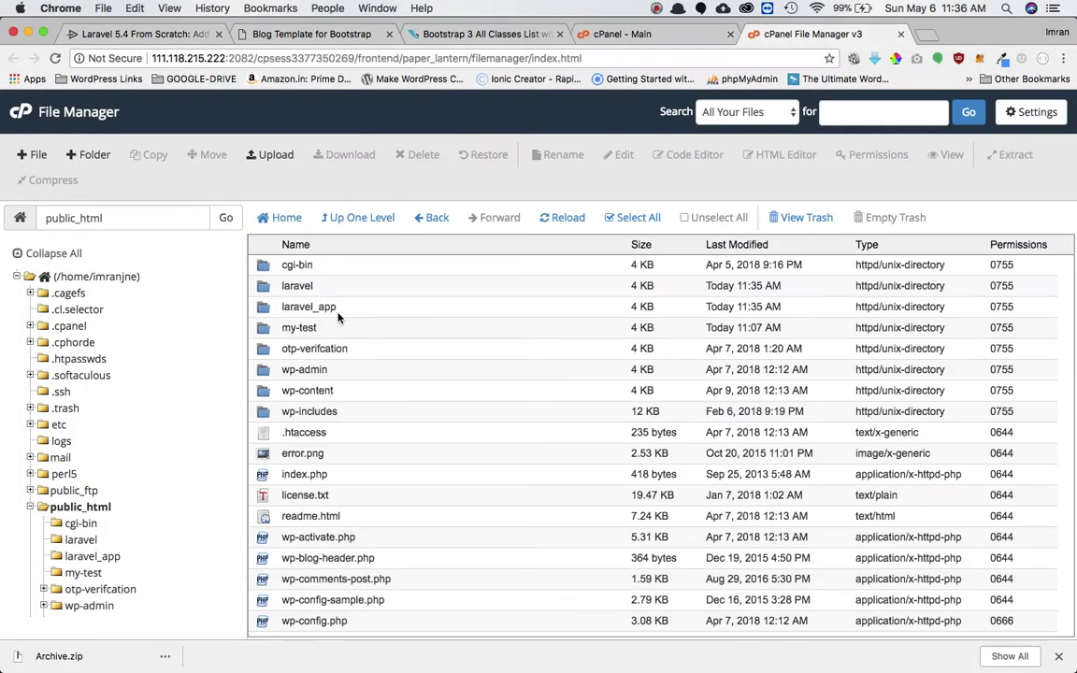
double_click(265, 289)
Switch to Finder, show the htdocs folder and move the window aside so the File Manager behind it is accessible
key(super+Tab)
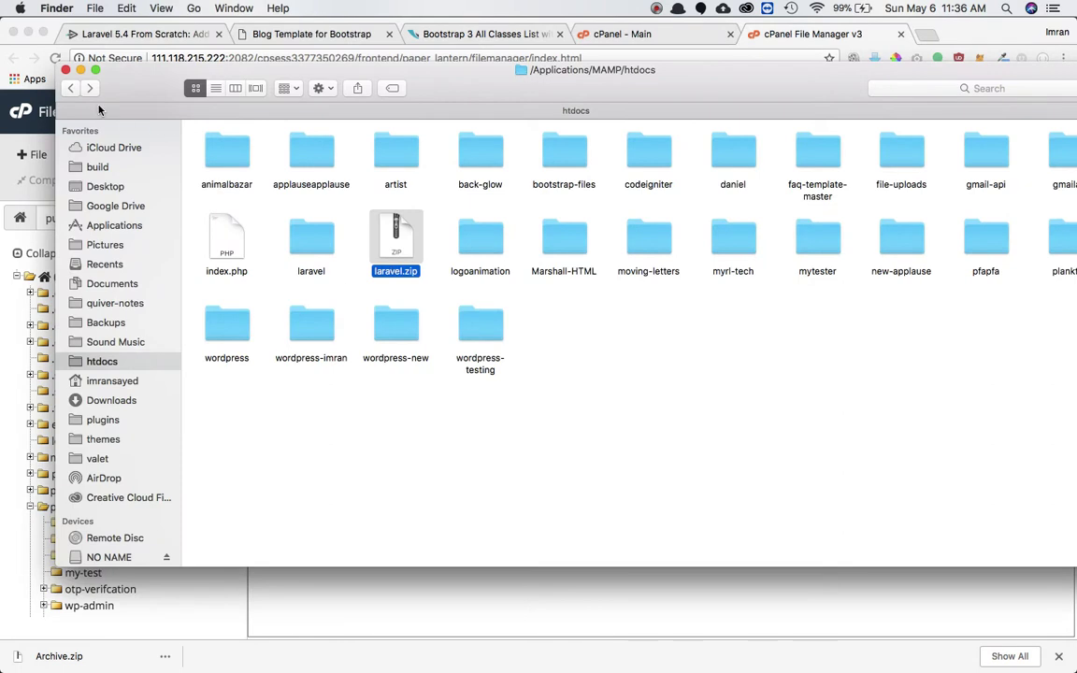
click(70, 89)
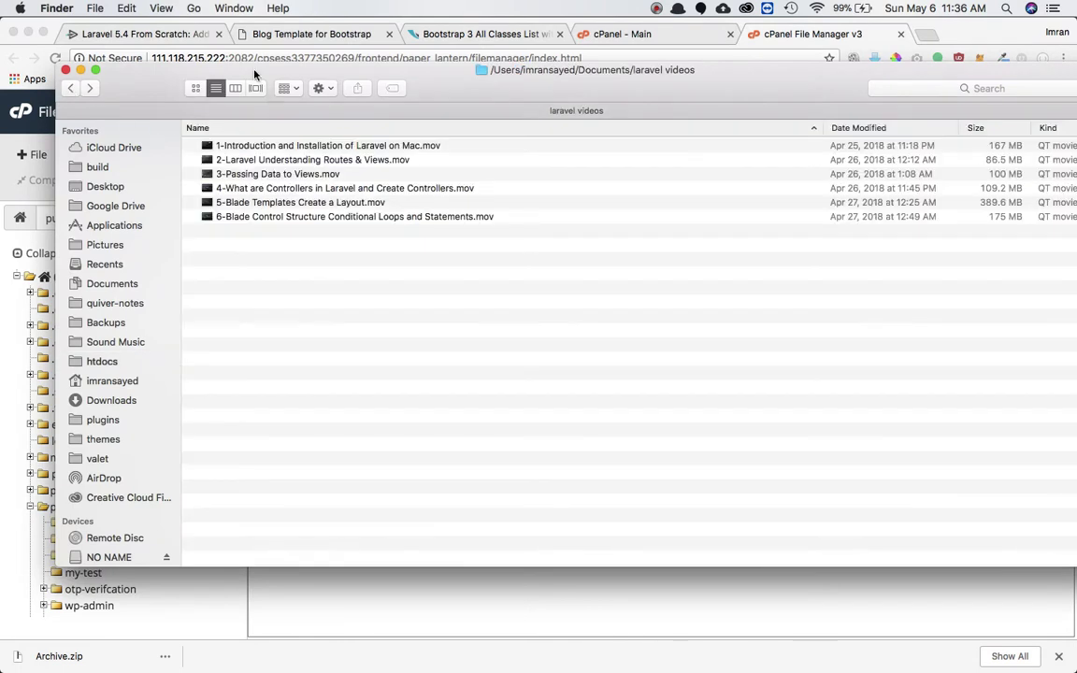
drag(254, 73, 293, 77)
click(108, 90)
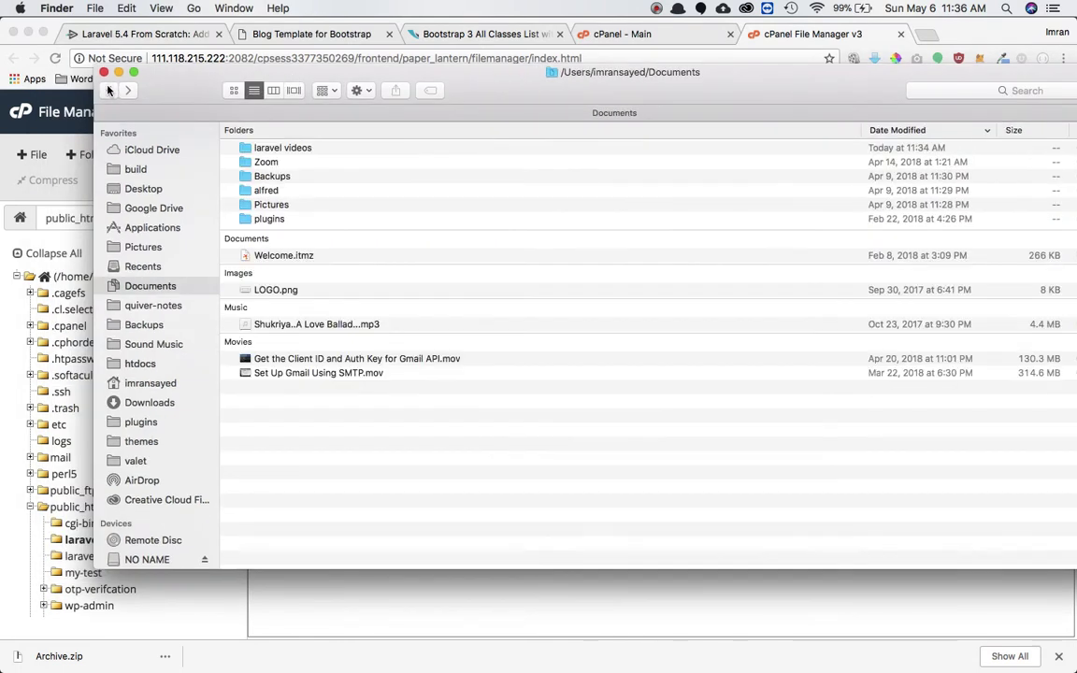
click(140, 363)
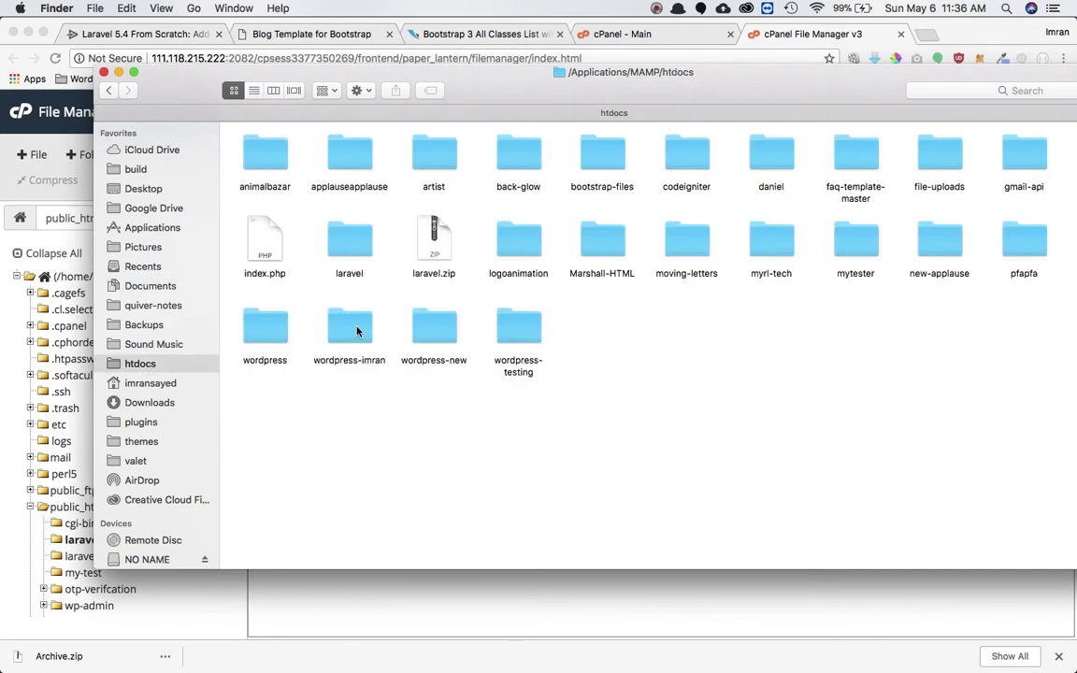
drag(346, 72, 798, 135)
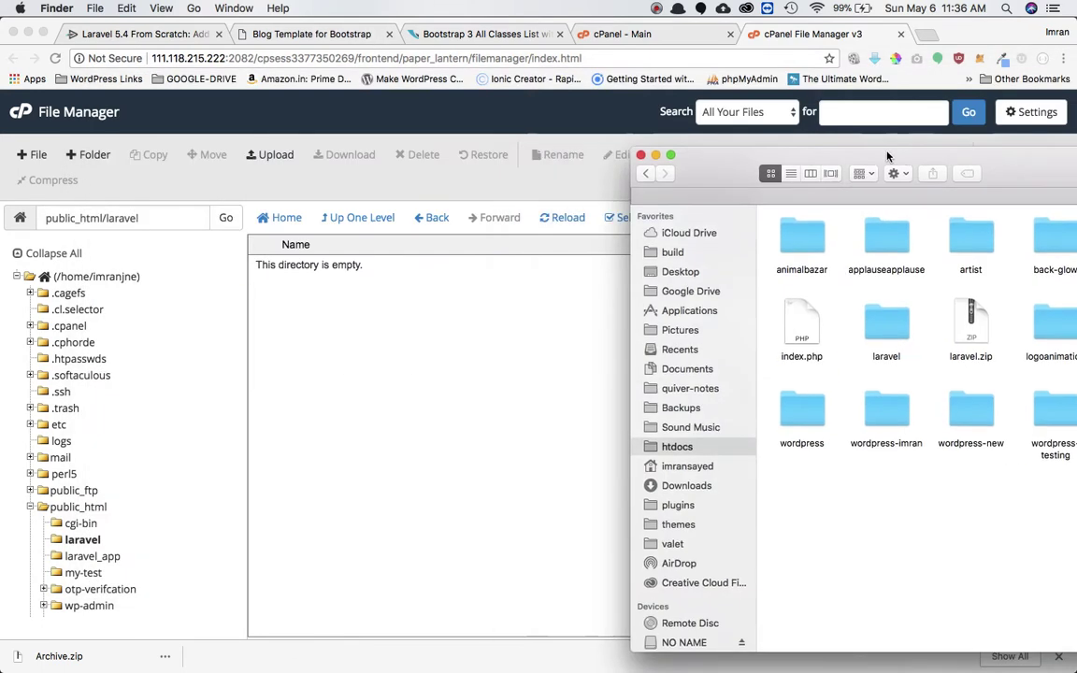
Upload laravel.zip from the local htdocs folder to public_html/laravel through the cPanel file upload page
click(580, 329)
click(274, 151)
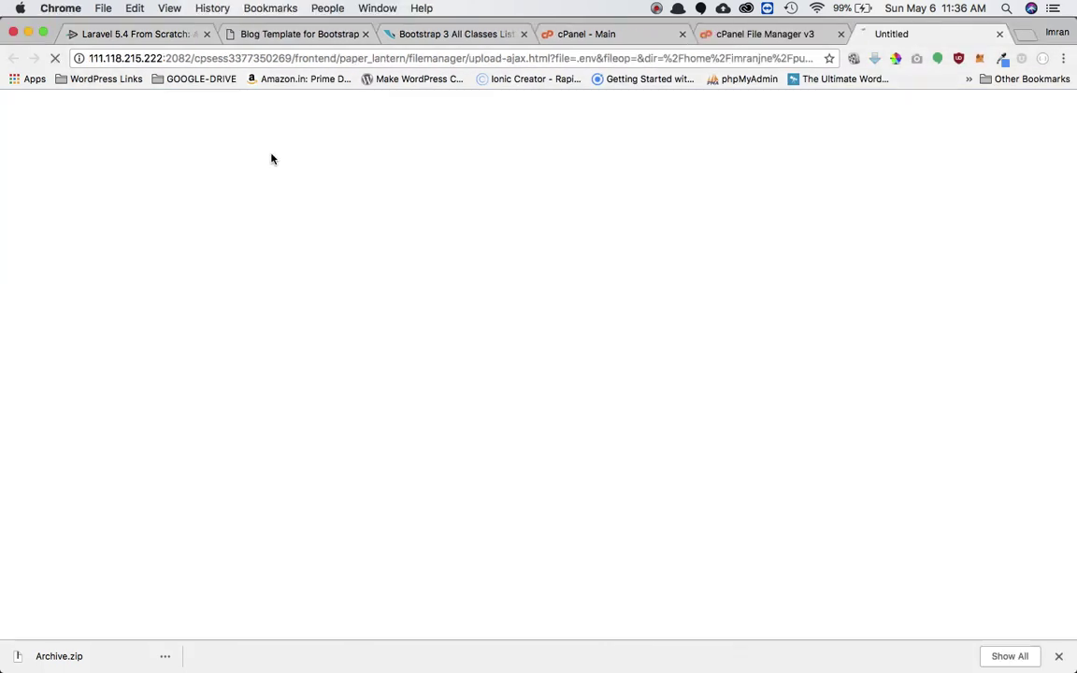
key(super+Tab)
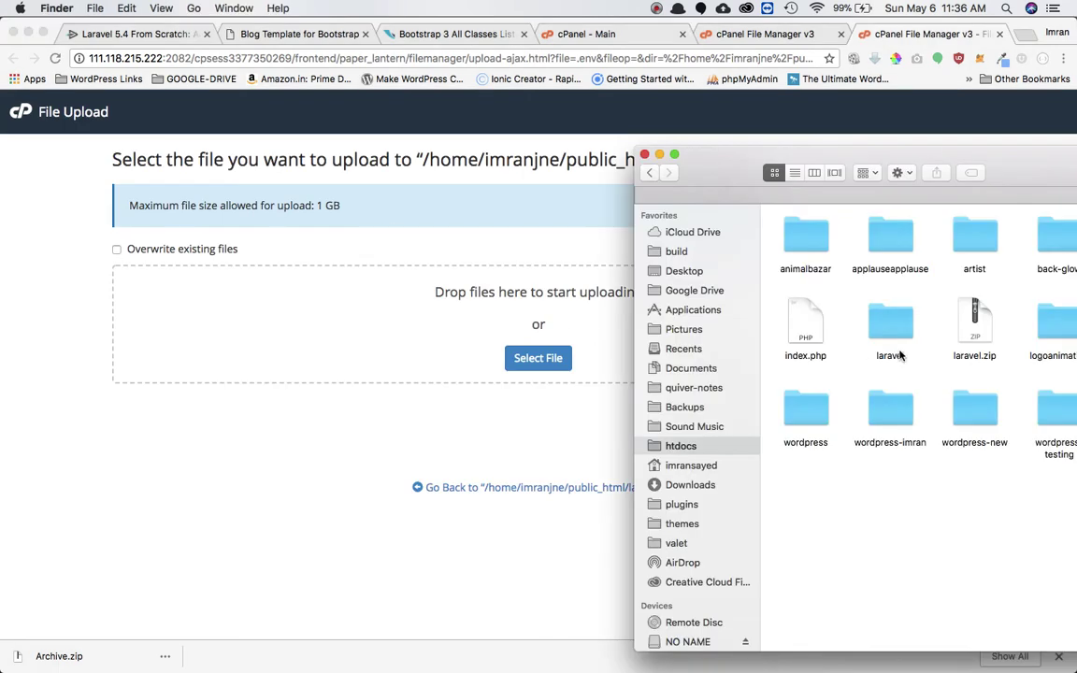
drag(975, 322, 229, 323)
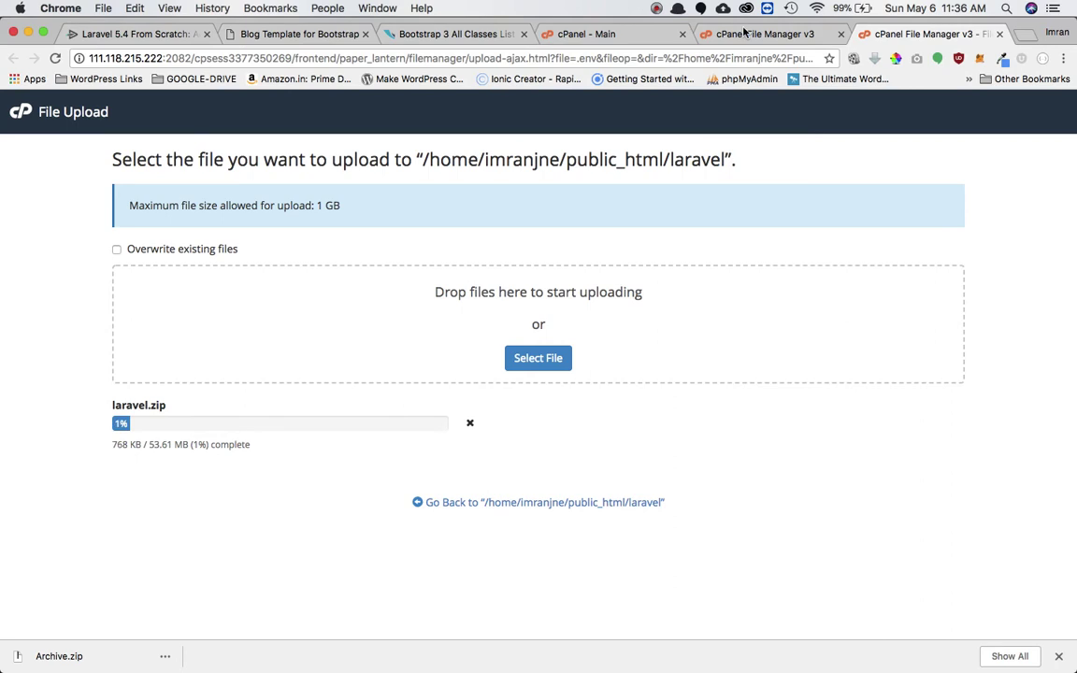
Return to the File Manager listing, go up to public_html and open the laravel_app folder
click(716, 33)
click(357, 216)
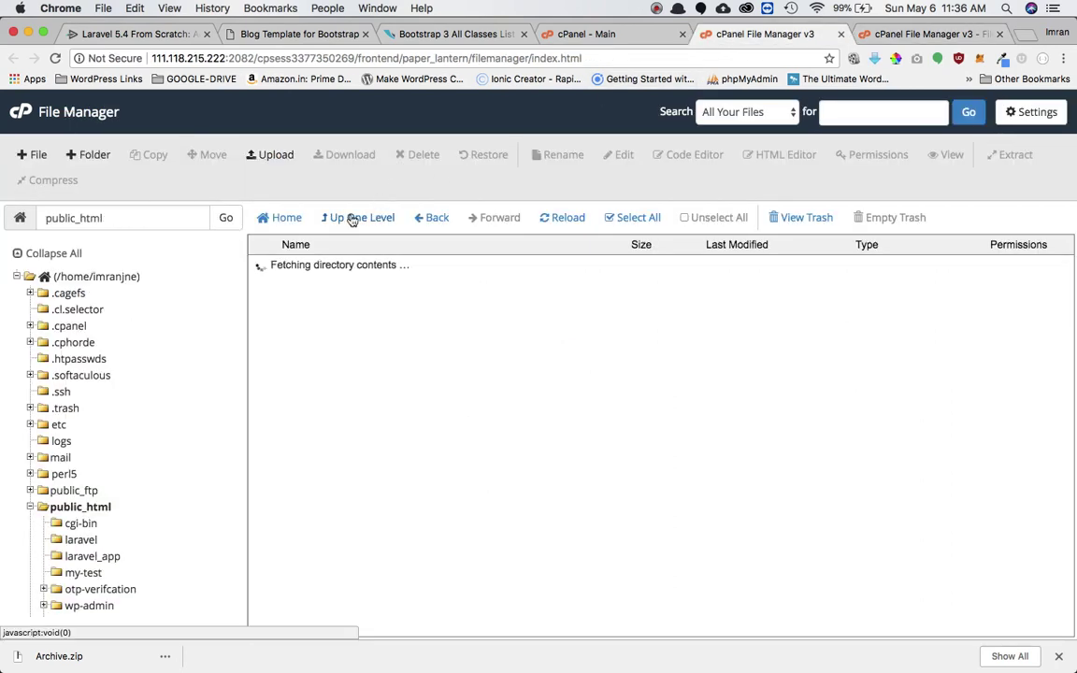
click(265, 311)
double_click(264, 311)
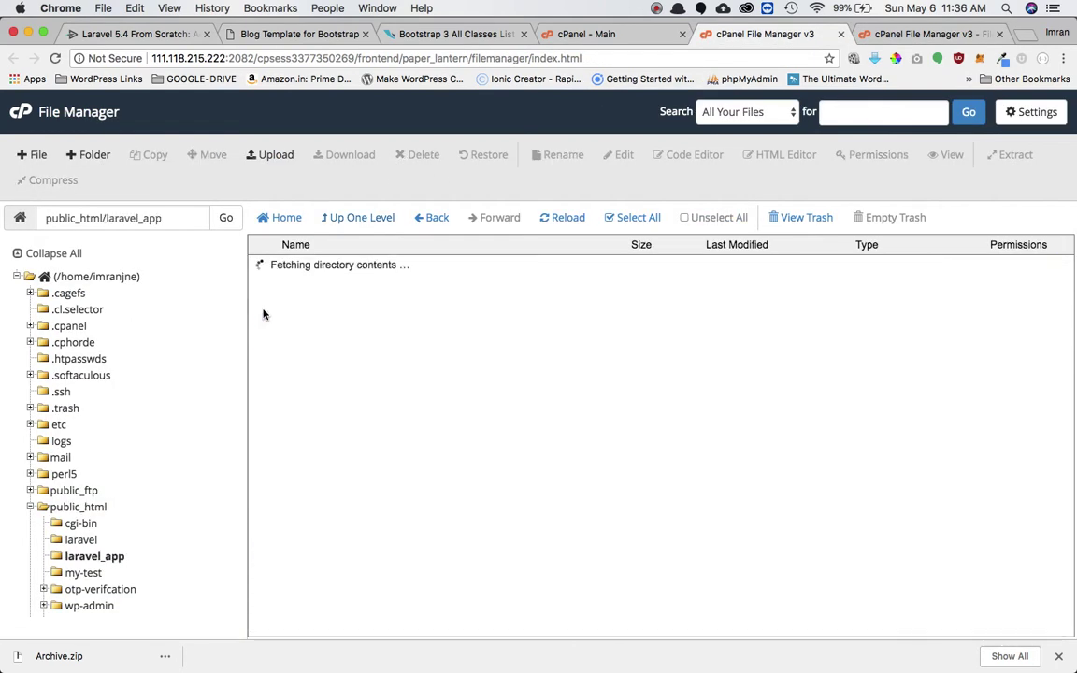
Cancel the running laravel.zip upload to public_html/laravel and close its upload page
click(922, 34)
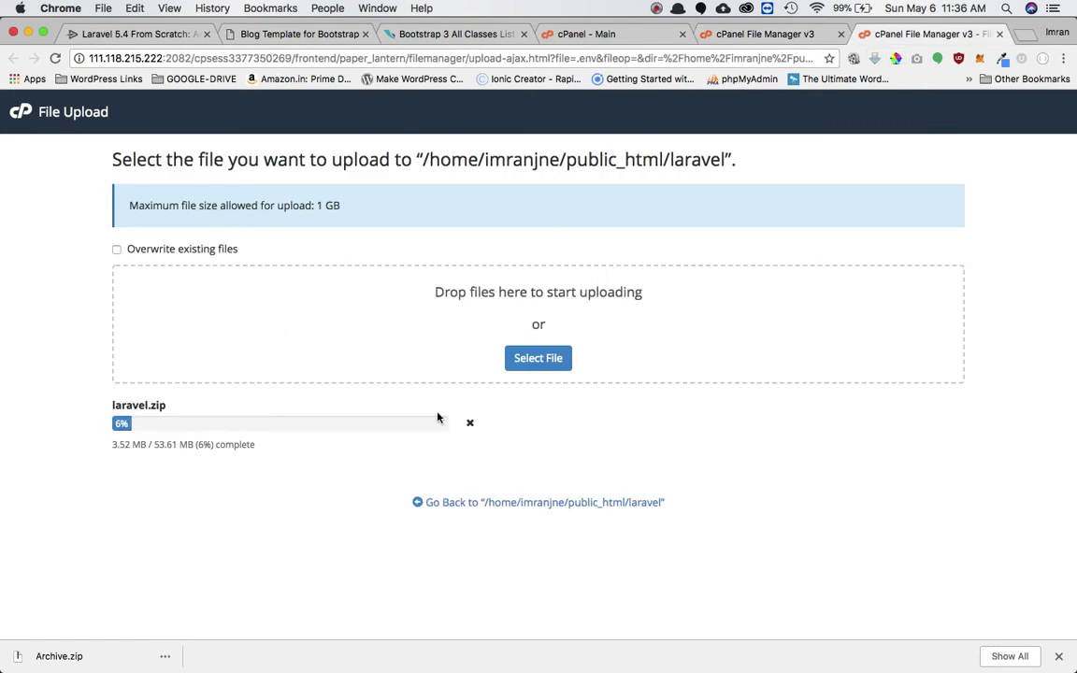
click(472, 425)
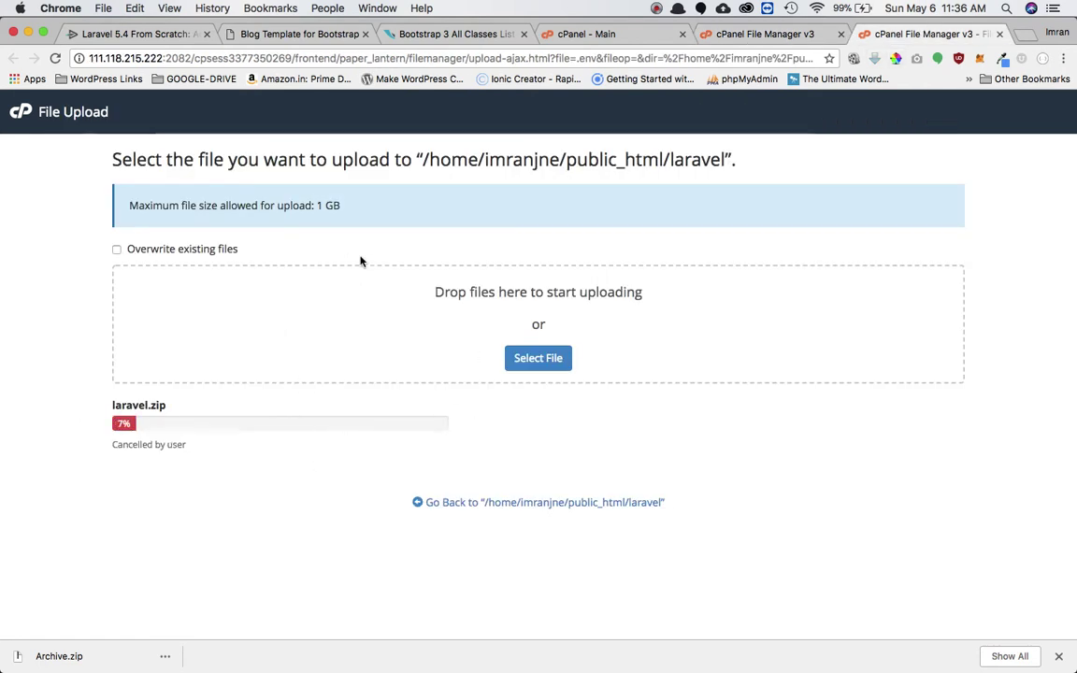
click(999, 34)
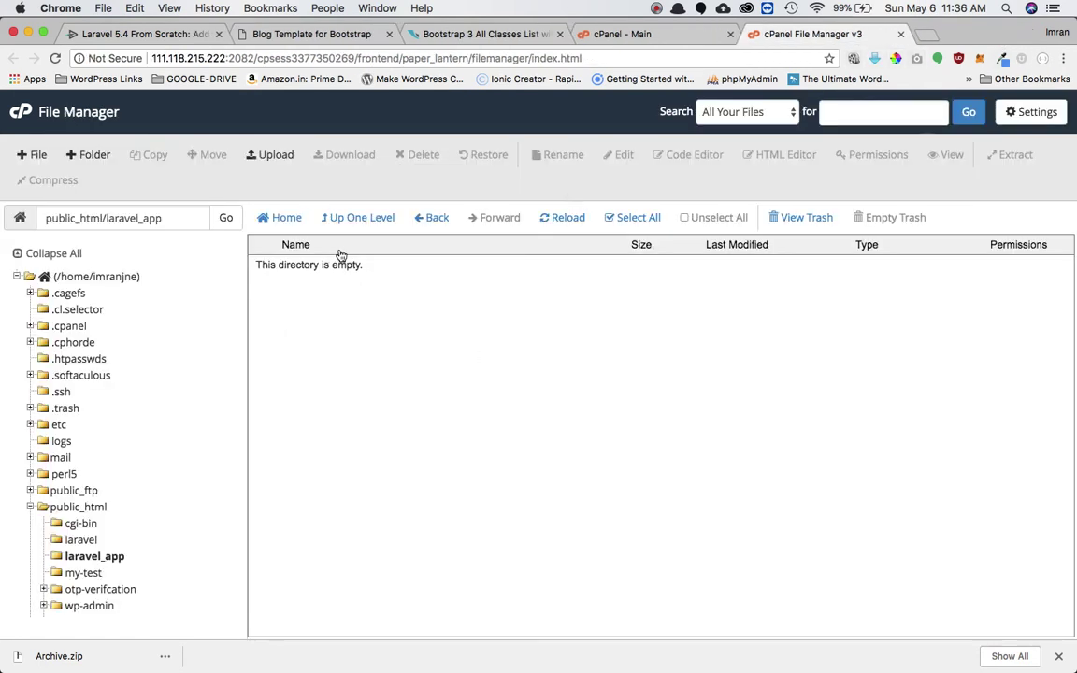
Open the laravel folder in public_html, then switch to Finder and open the local laravel project folder in htdocs
click(347, 217)
double_click(281, 285)
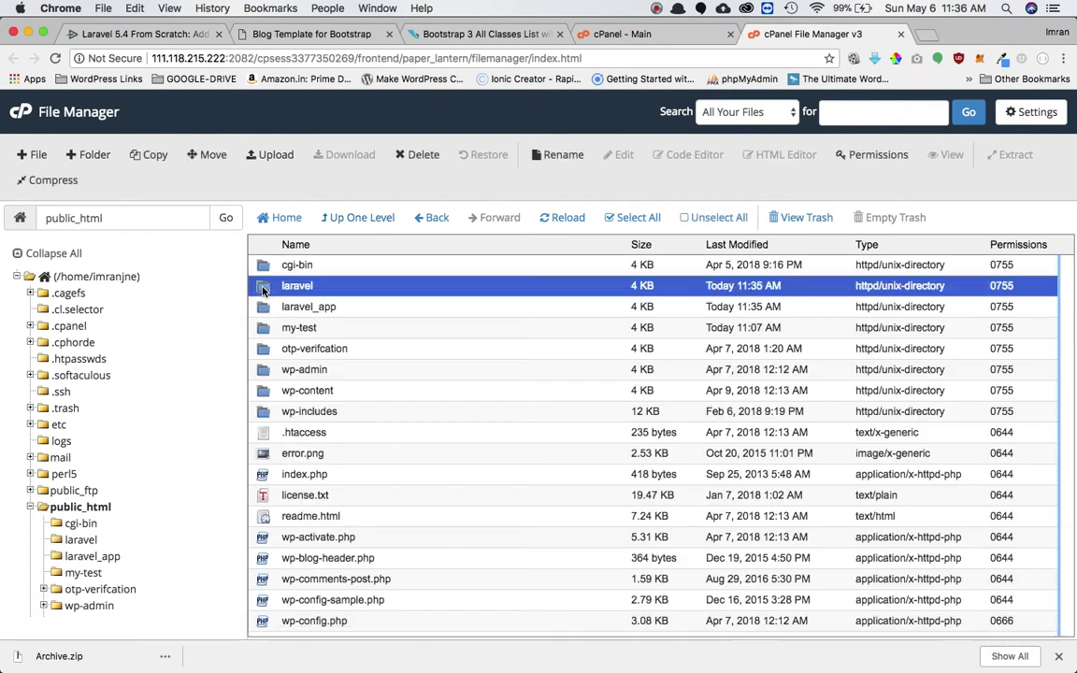
click(106, 644)
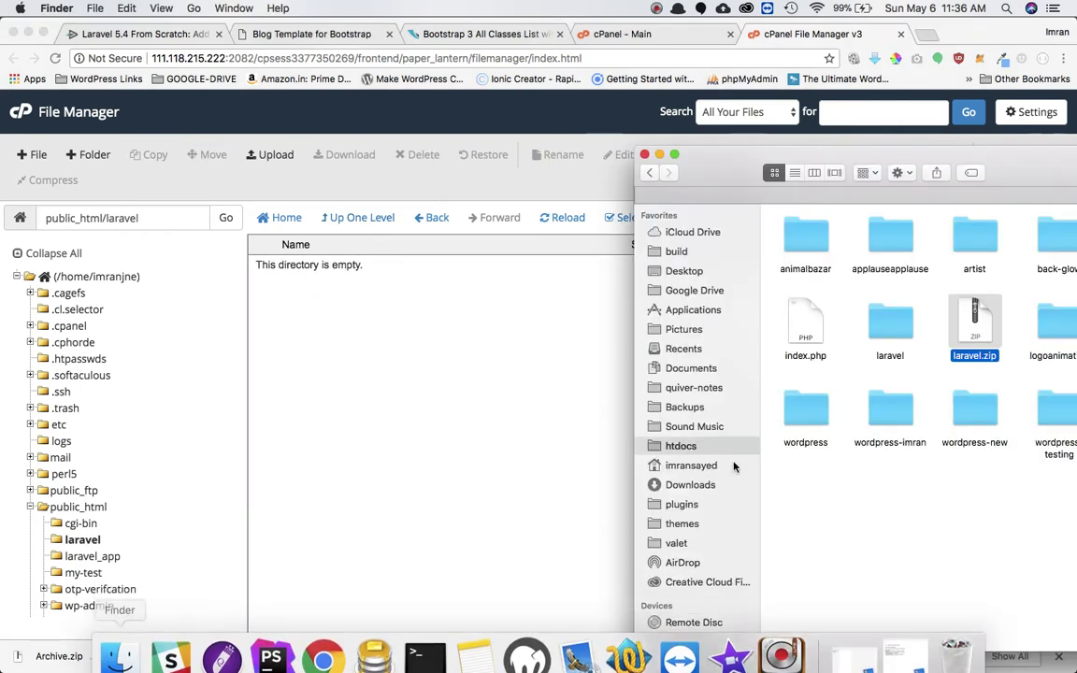
drag(974, 152, 617, 97)
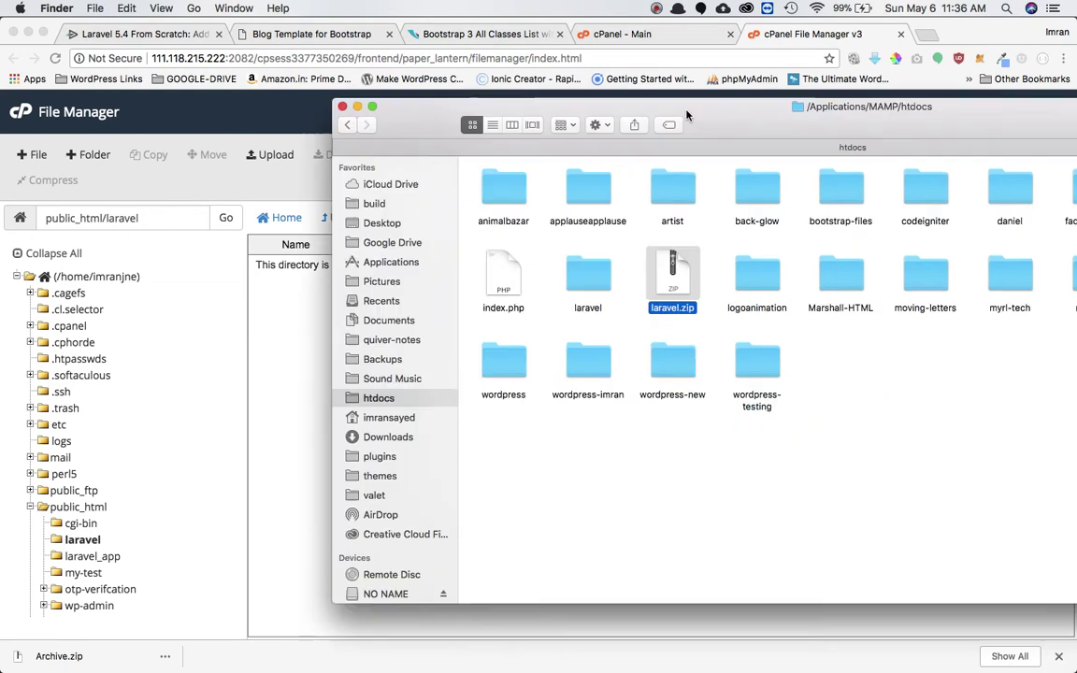
click(530, 272)
double_click(529, 275)
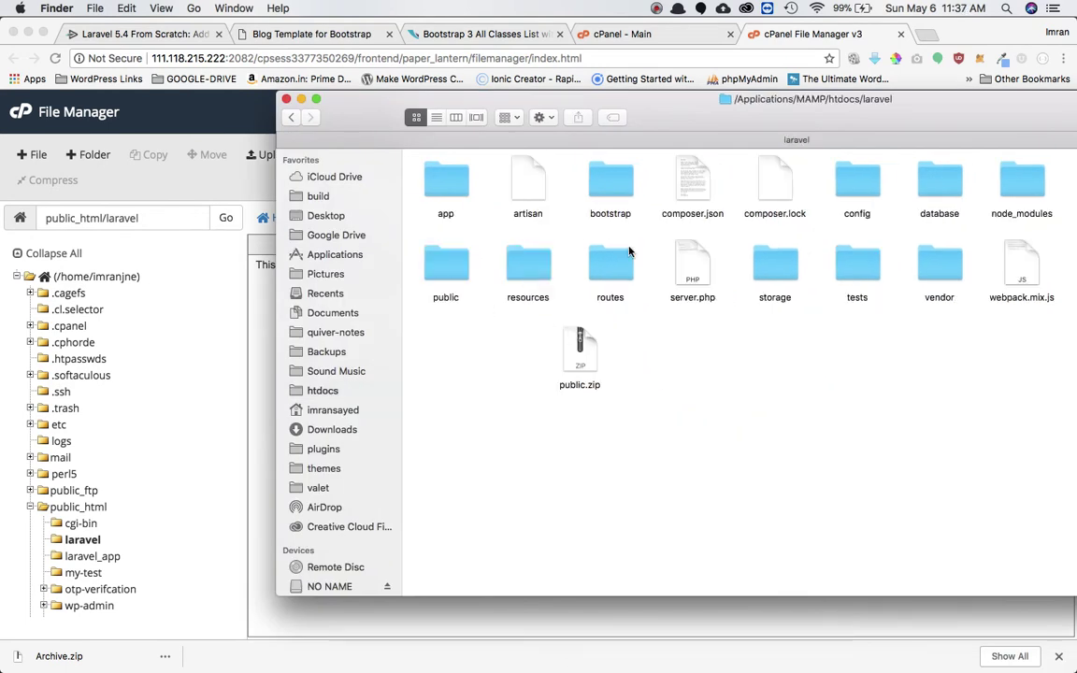
Upload public.zip from the local laravel folder to public_html/laravel through the cPanel file upload page
drag(654, 109, 920, 102)
drag(847, 348, 332, 365)
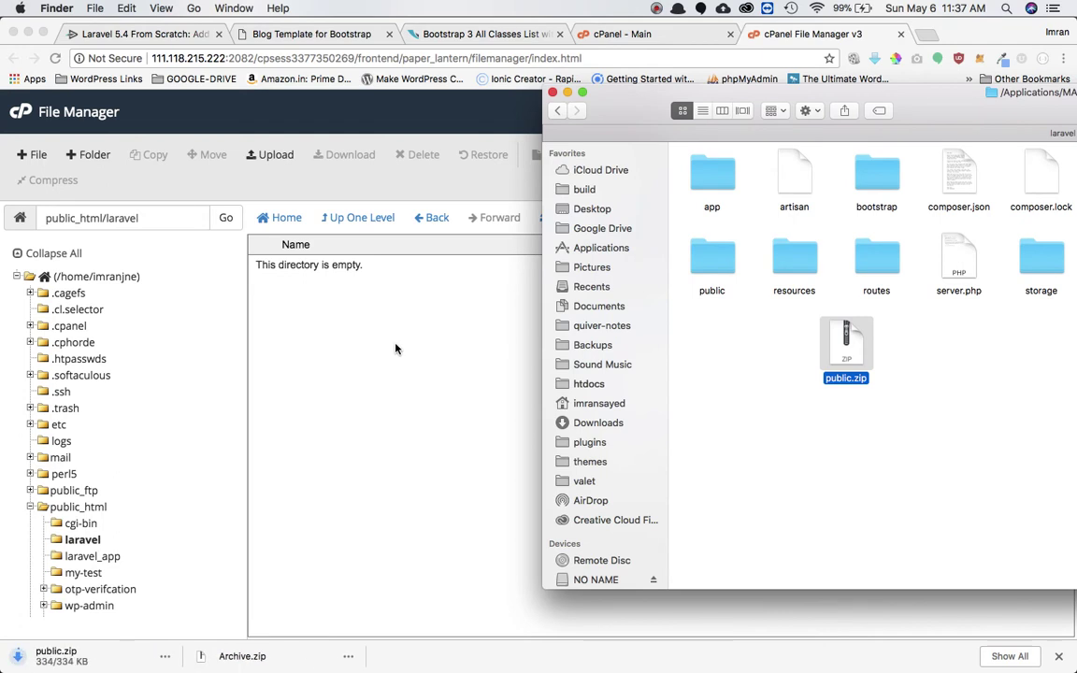
click(271, 155)
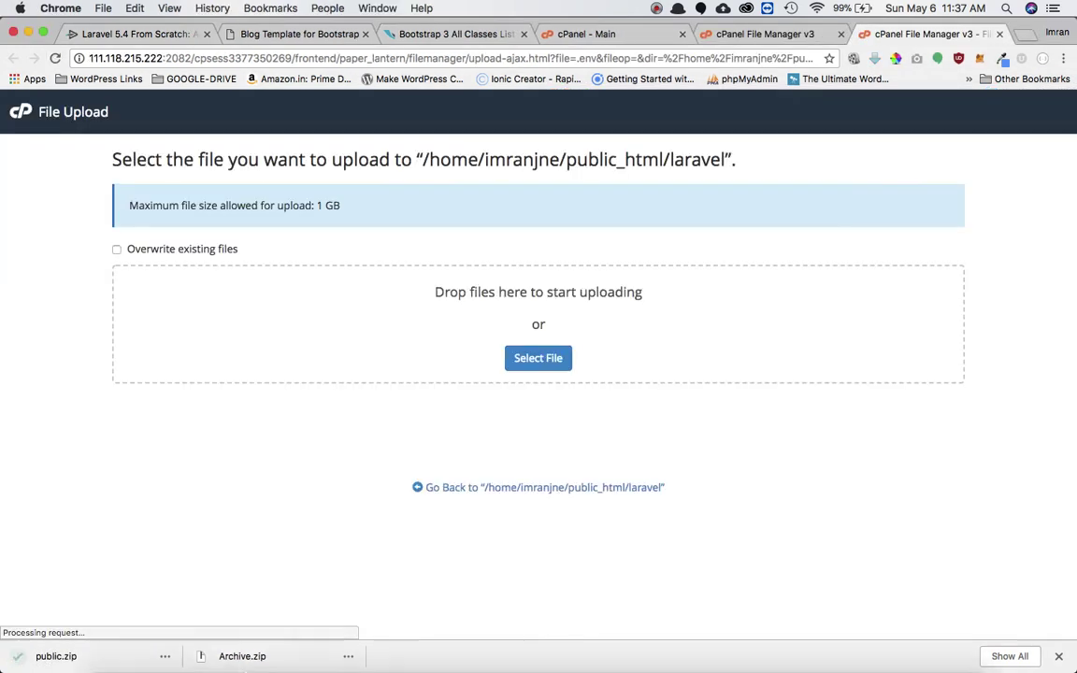
click(115, 637)
drag(844, 335, 336, 313)
click(344, 484)
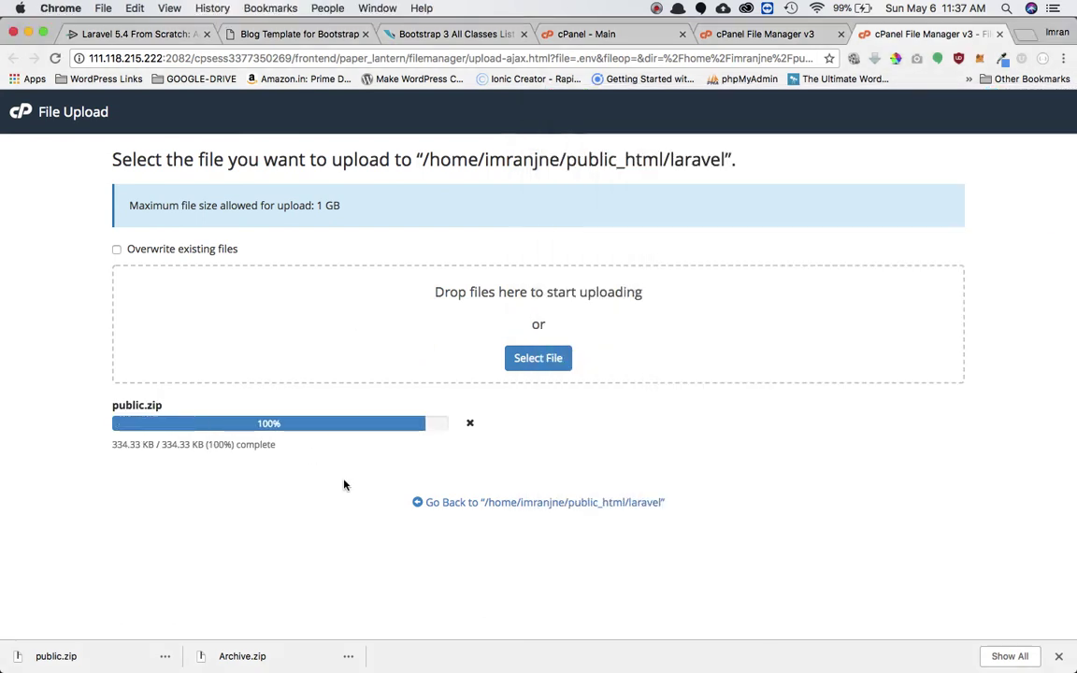
Close the public.zip upload page and open the laravel_app folder in public_html
click(999, 34)
click(363, 220)
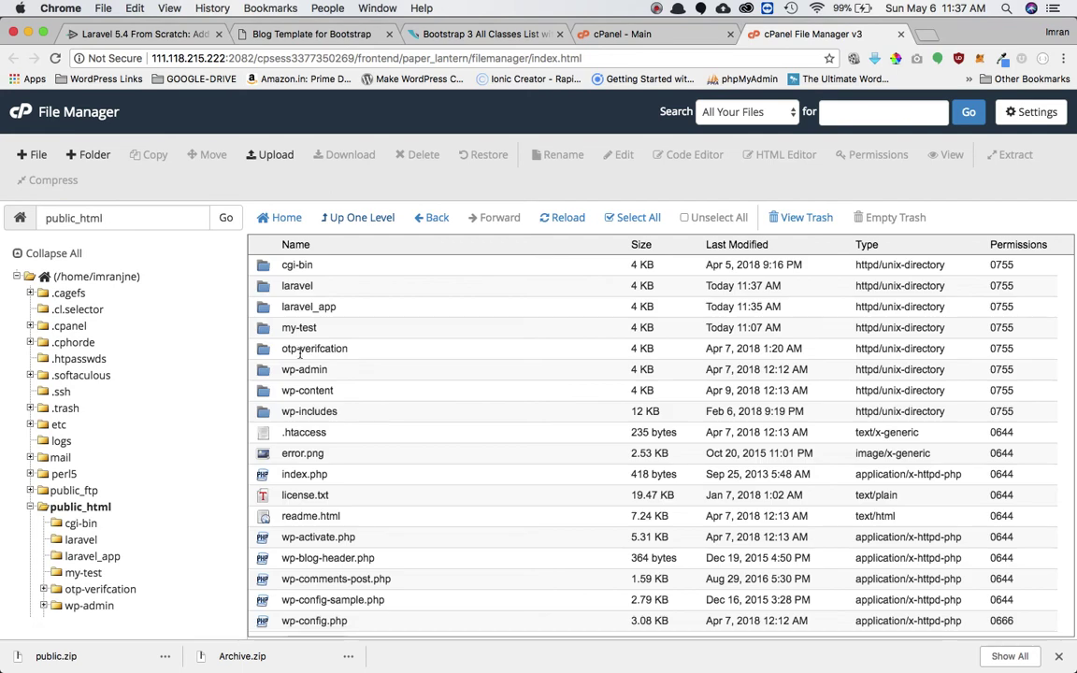
double_click(281, 308)
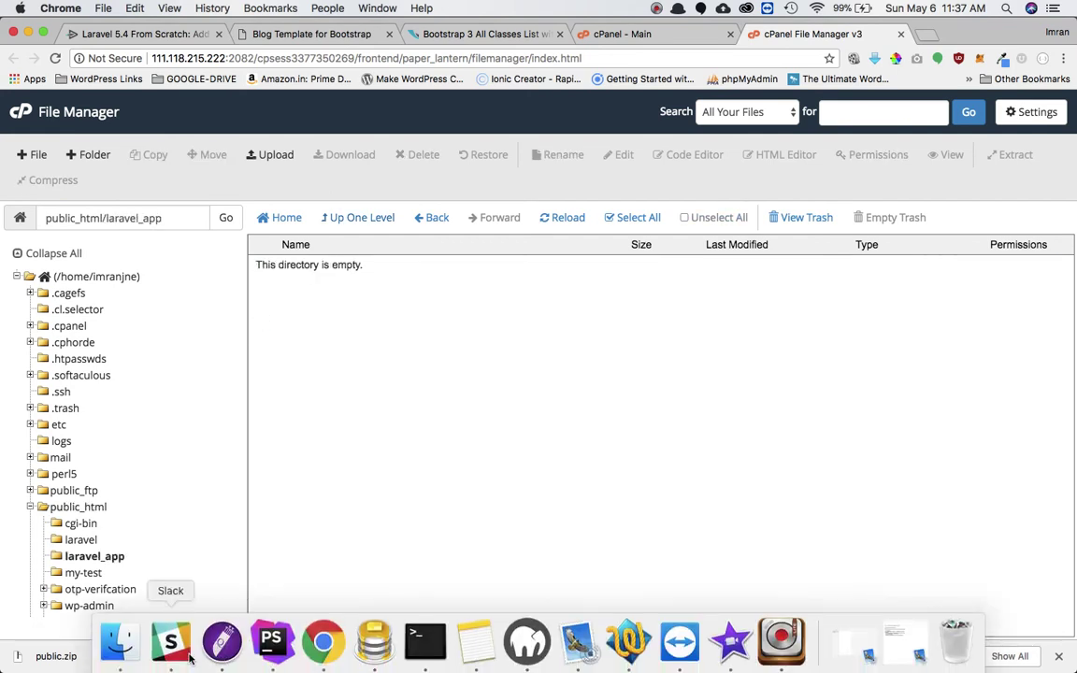
Switch to Finder, return to htdocs and upload laravel.zip to public_html/laravel_app through the cPanel file upload page
click(112, 653)
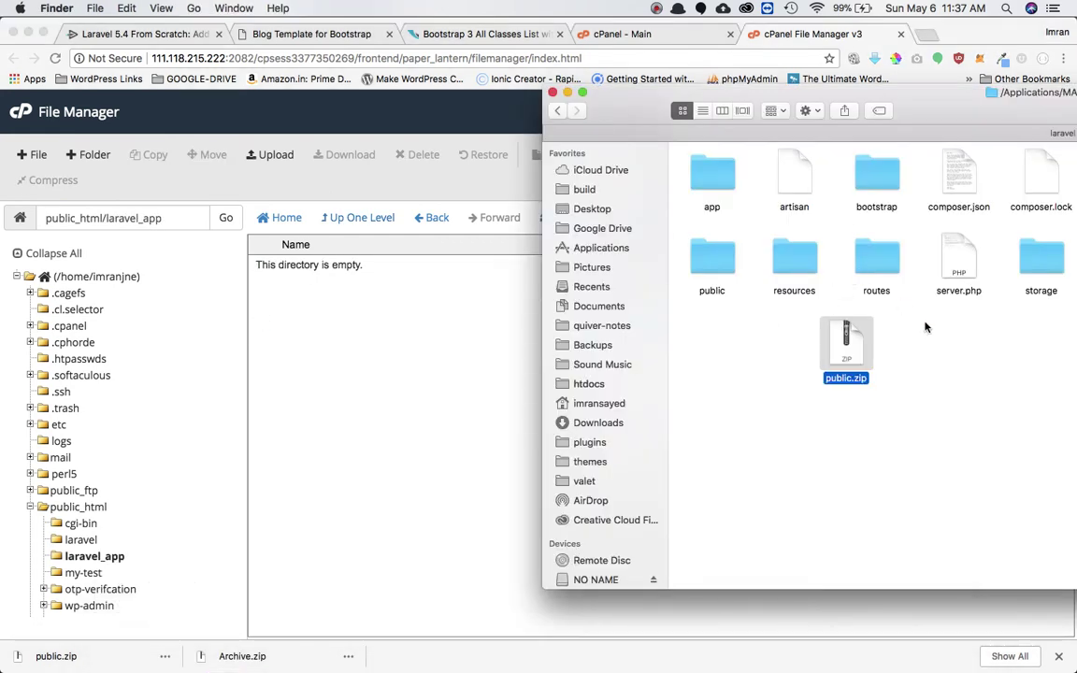
click(558, 110)
click(883, 260)
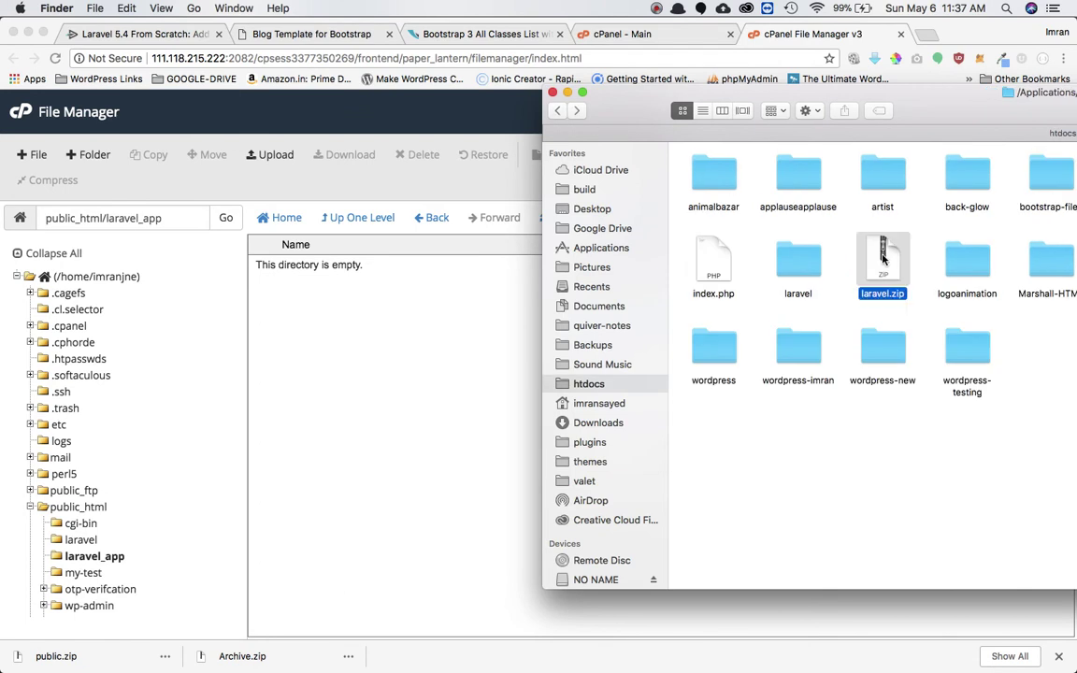
drag(879, 267, 320, 315)
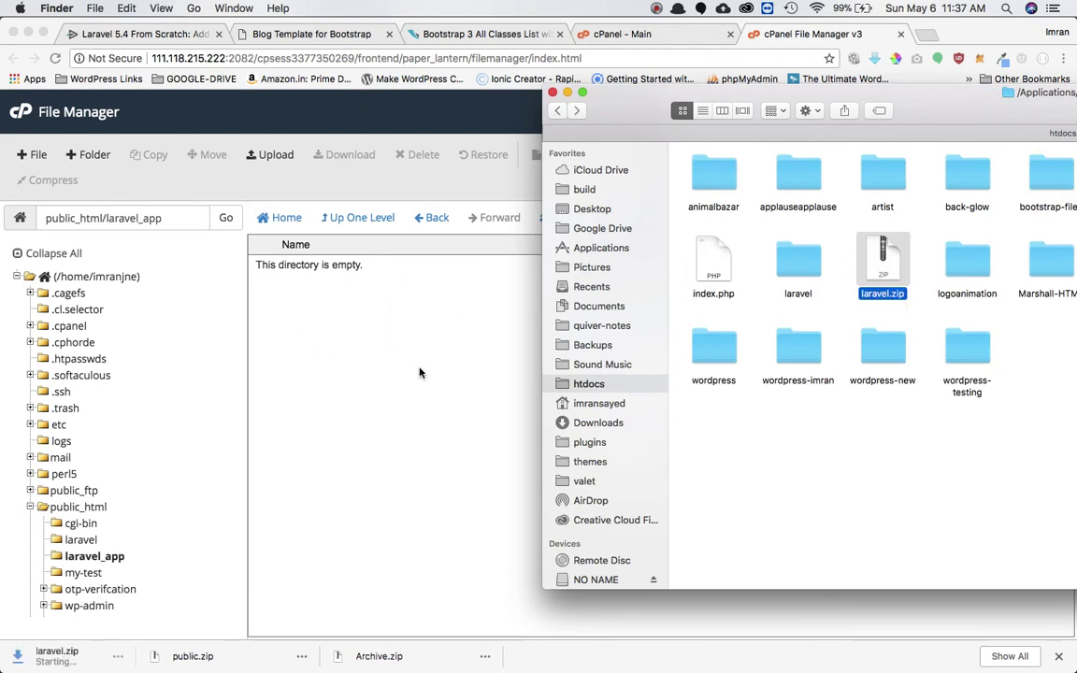
click(265, 159)
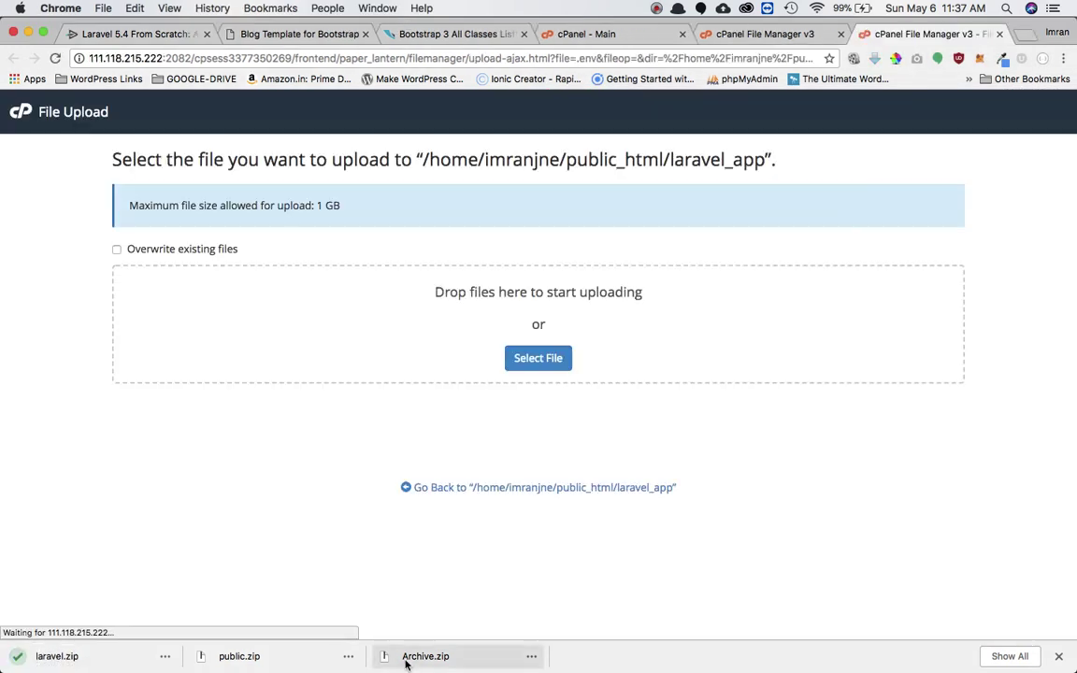
mouse_move(171, 646)
click(119, 643)
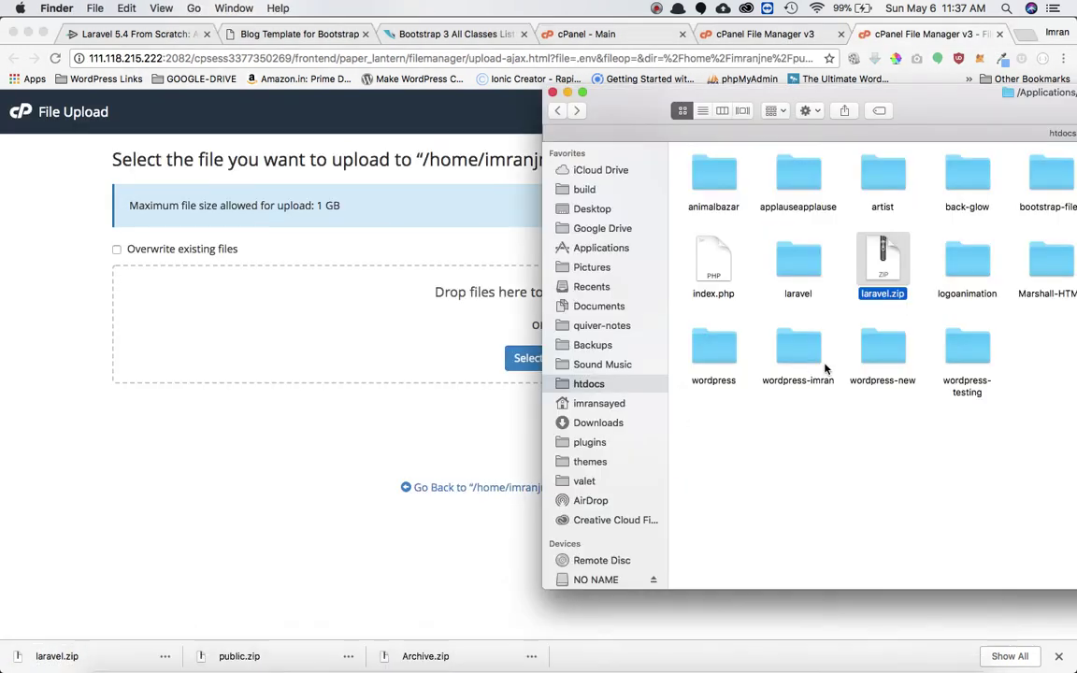
drag(883, 264, 257, 348)
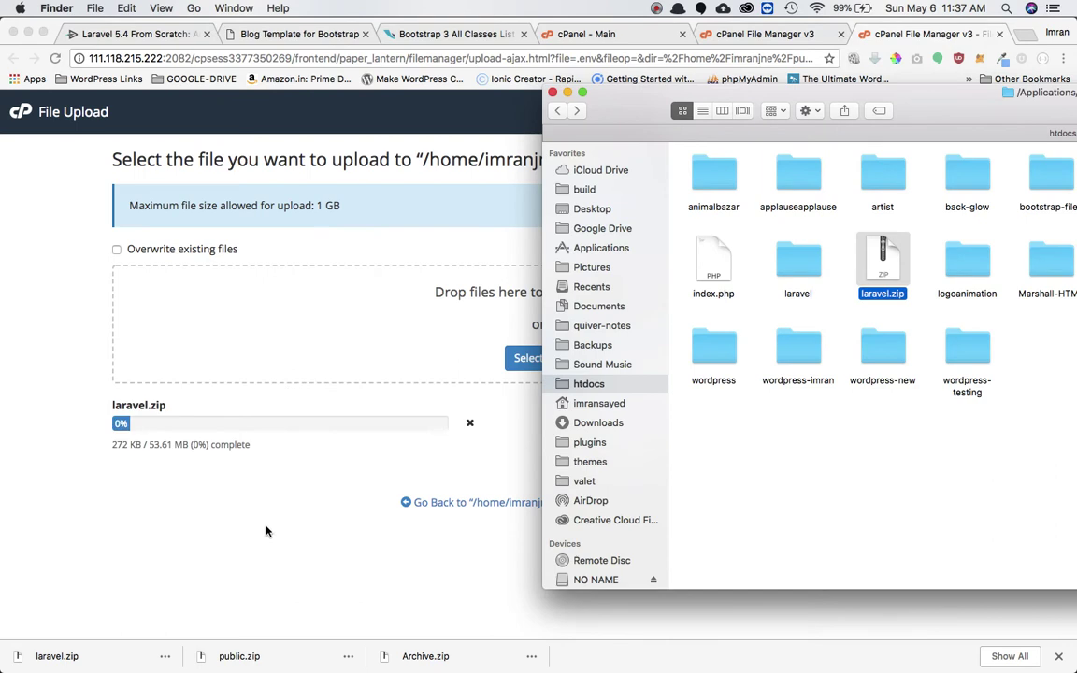
click(240, 472)
Show public_html in the File Manager and close the laravel.zip upload page once the upload is complete
click(806, 29)
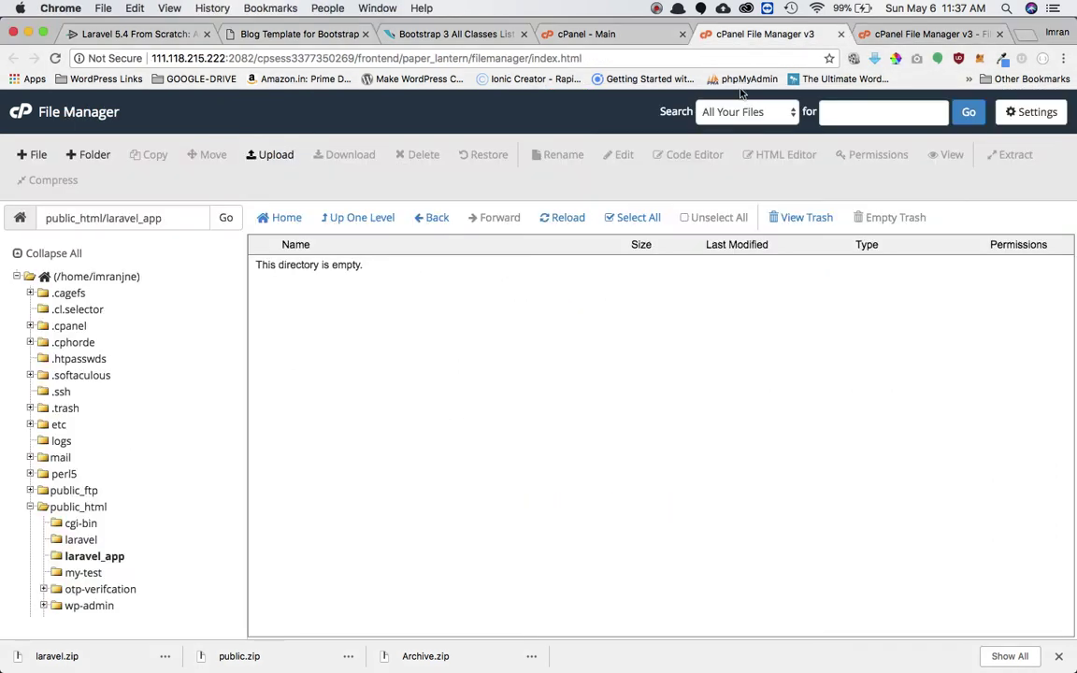
click(366, 223)
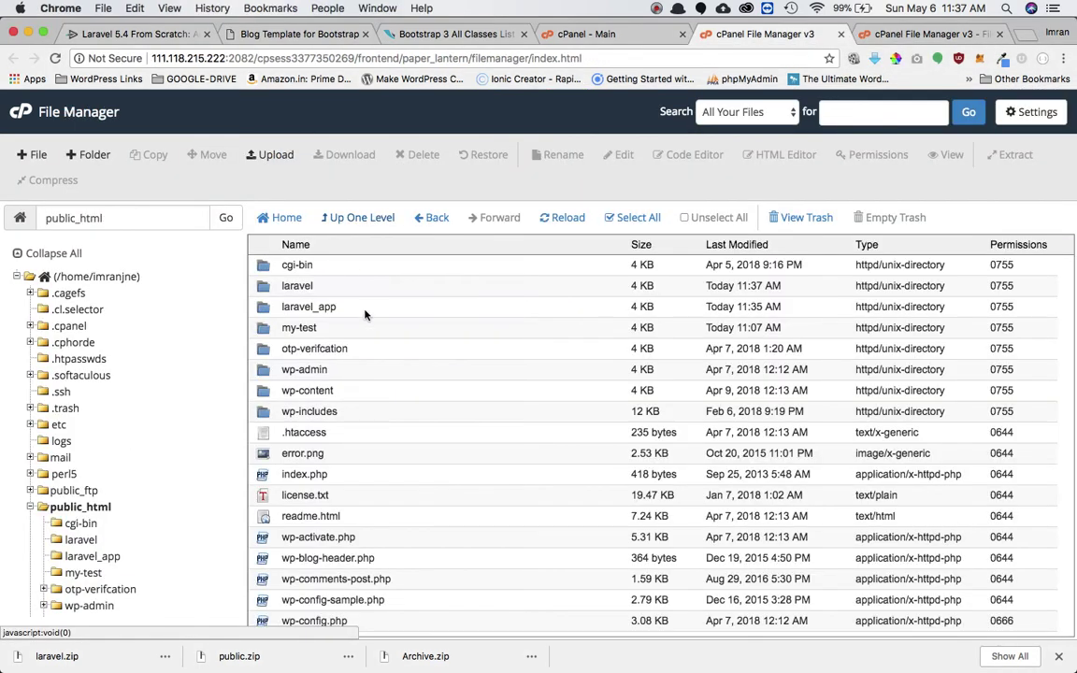
mouse_move(323, 644)
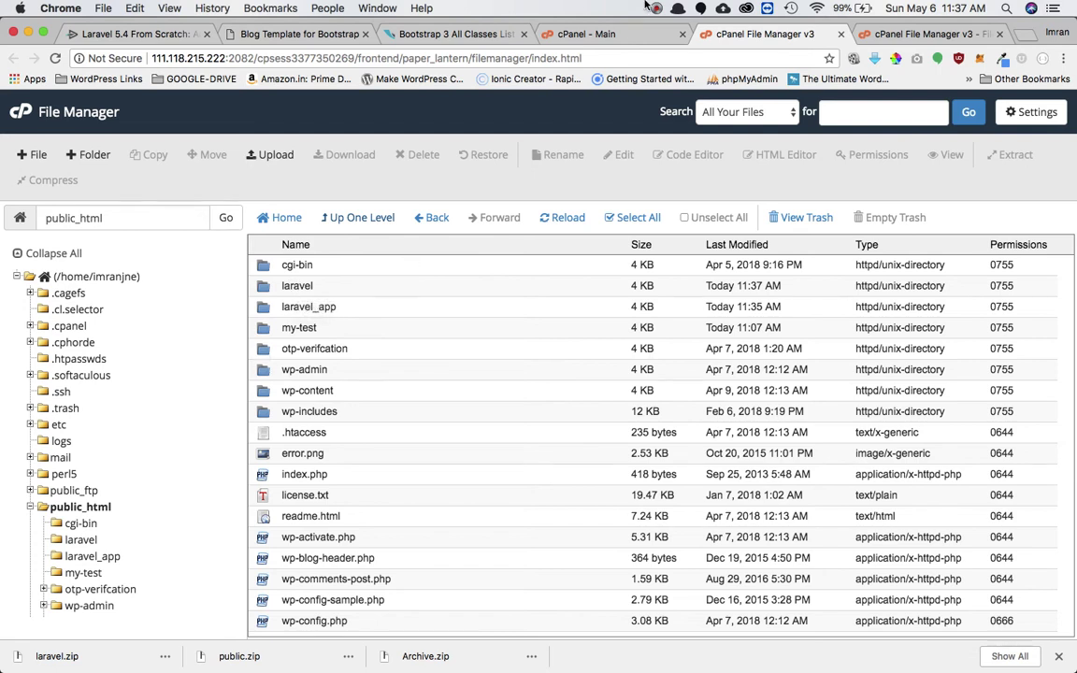
click(656, 7)
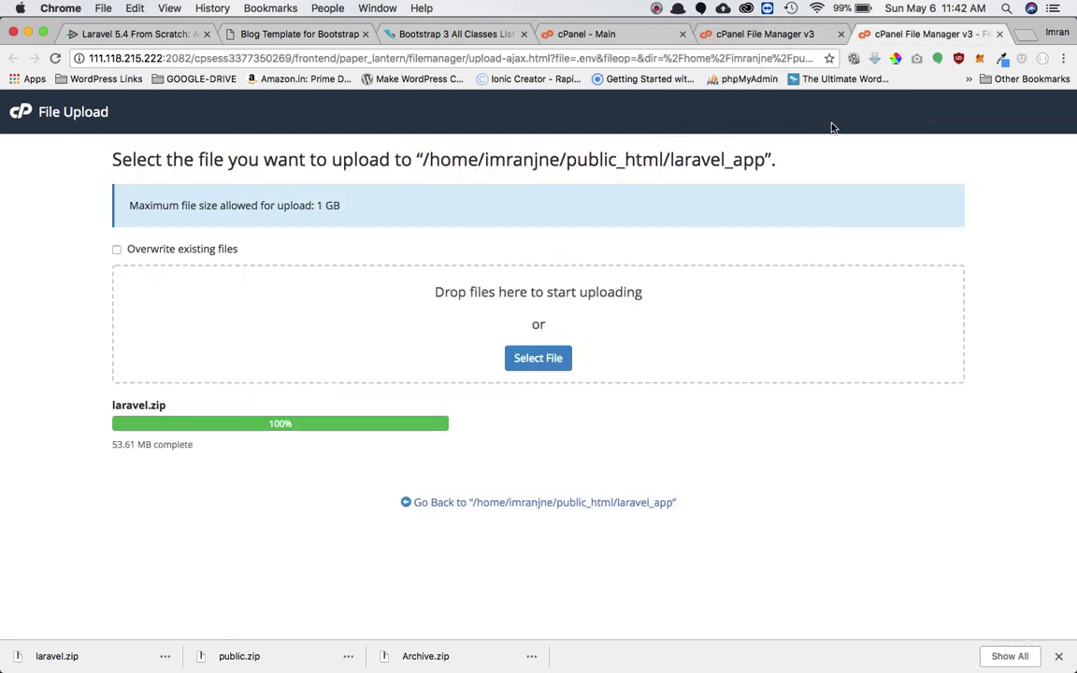
click(999, 33)
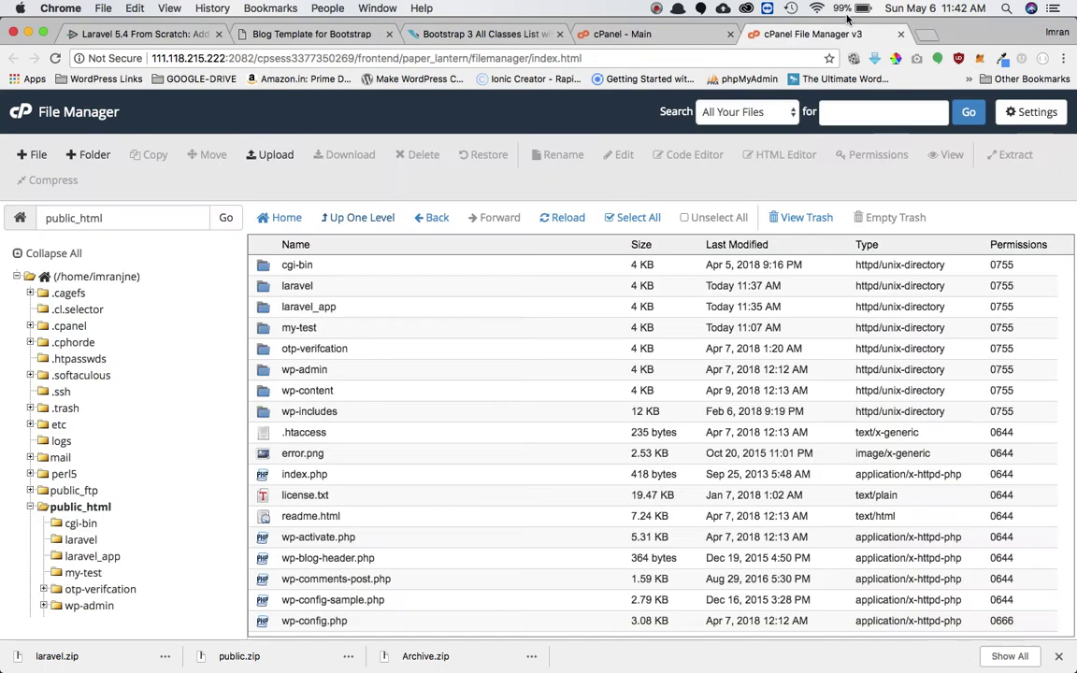
Open the laravel folder in public_html and extract public.zip into /public_html/laravel
click(432, 217)
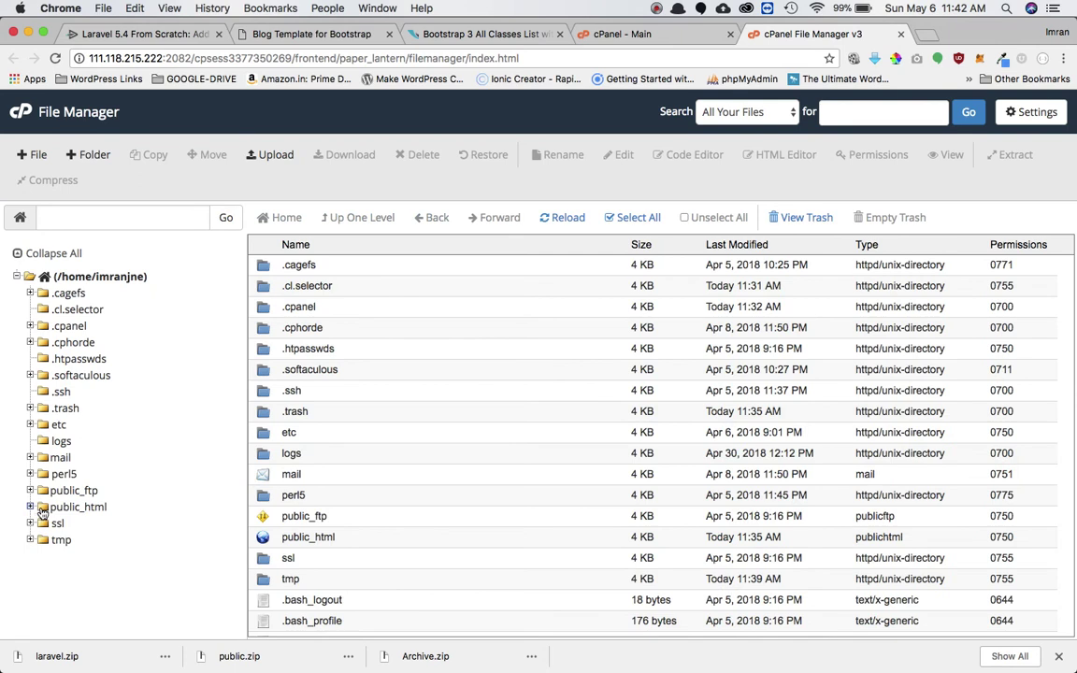
click(42, 511)
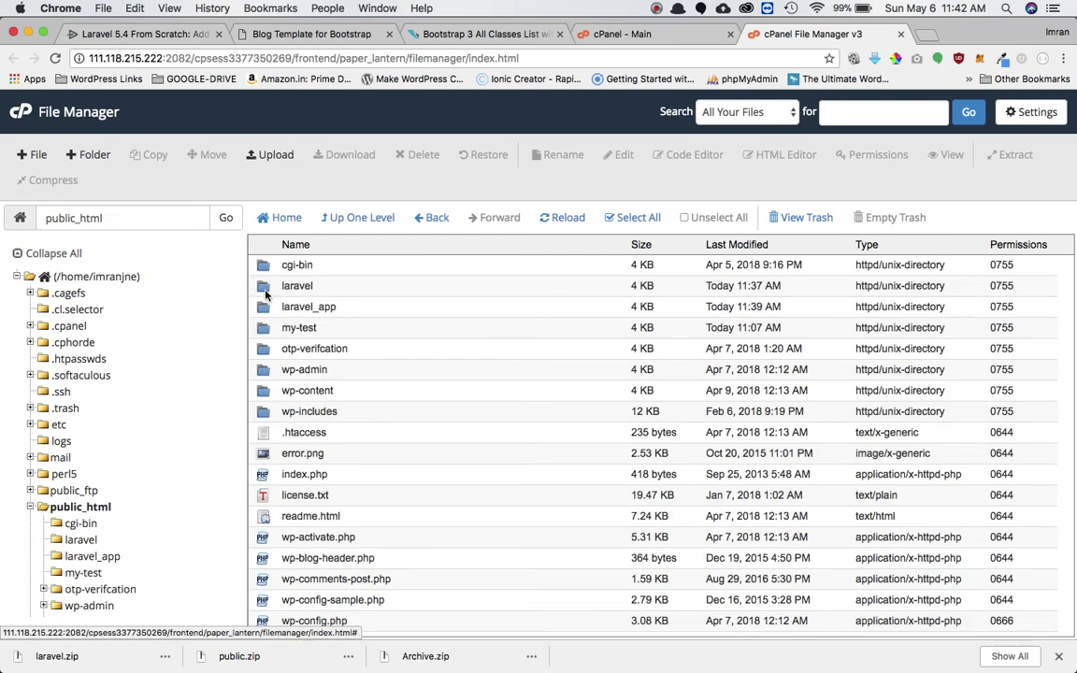
double_click(266, 293)
click(304, 265)
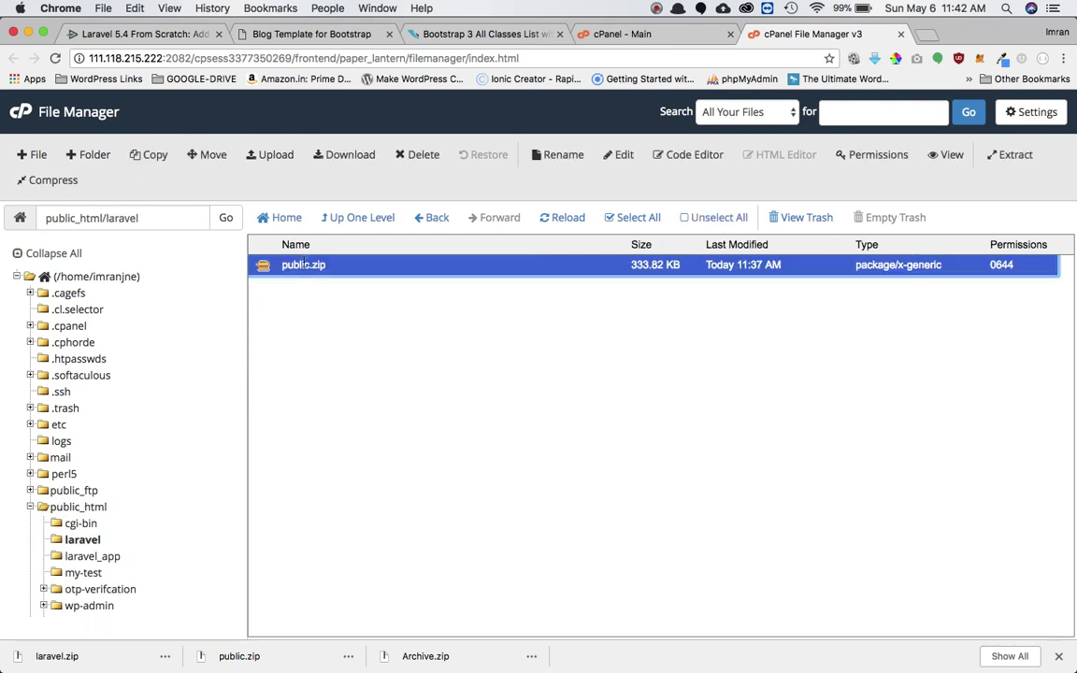
click(1015, 155)
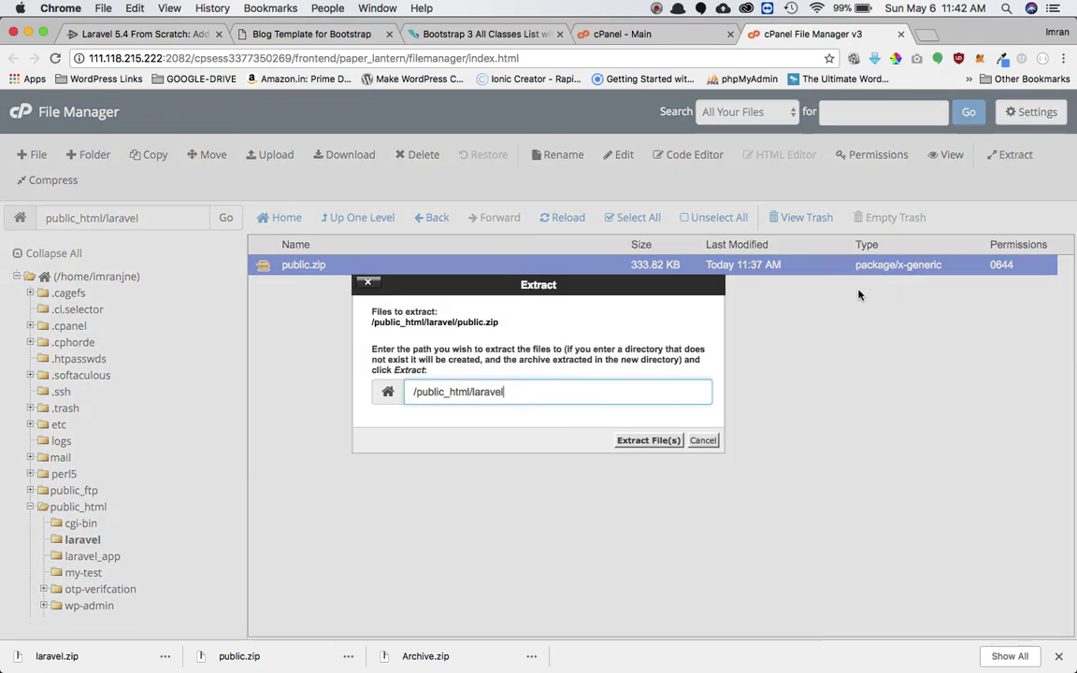
click(647, 441)
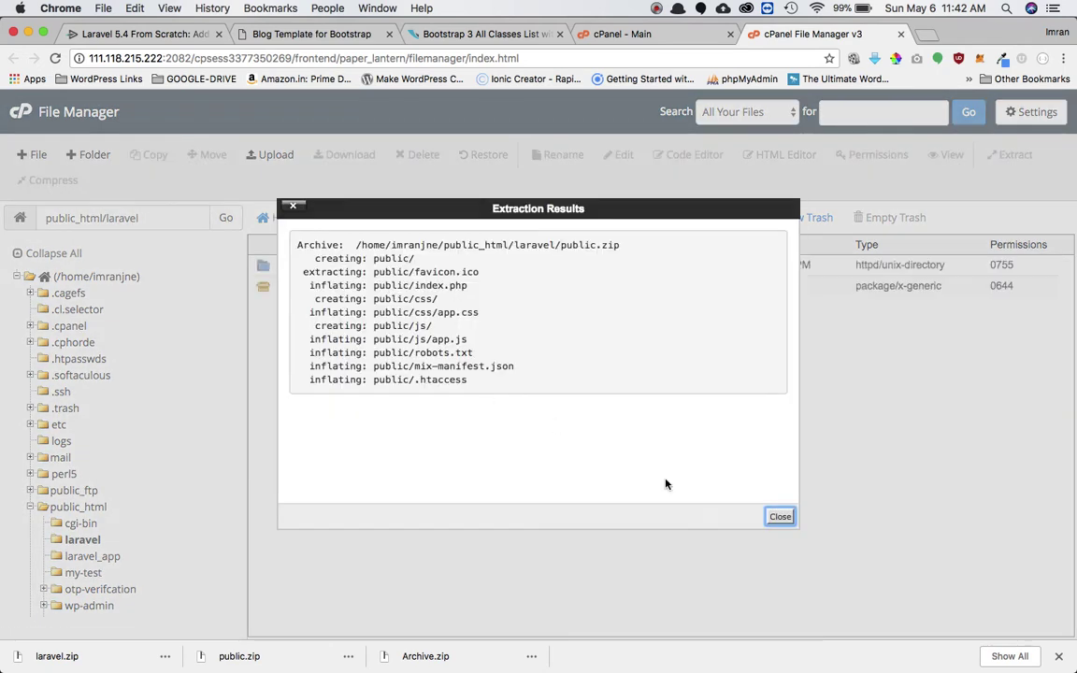
click(780, 518)
Move public.zip in public_html/laravel to the trash
click(313, 285)
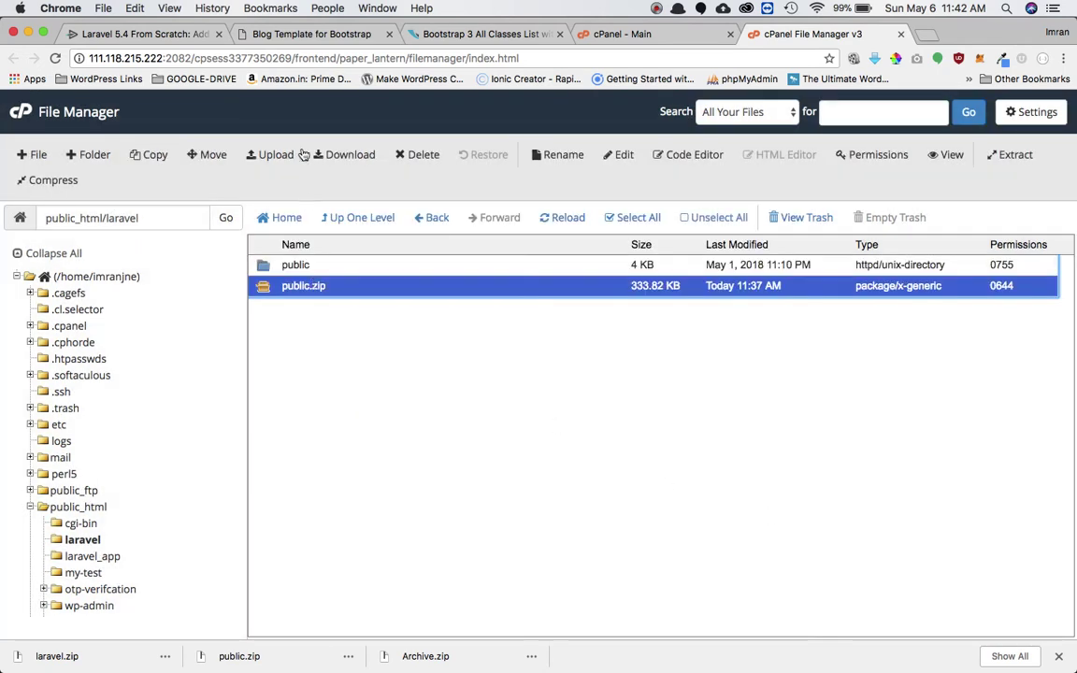
click(418, 154)
click(661, 411)
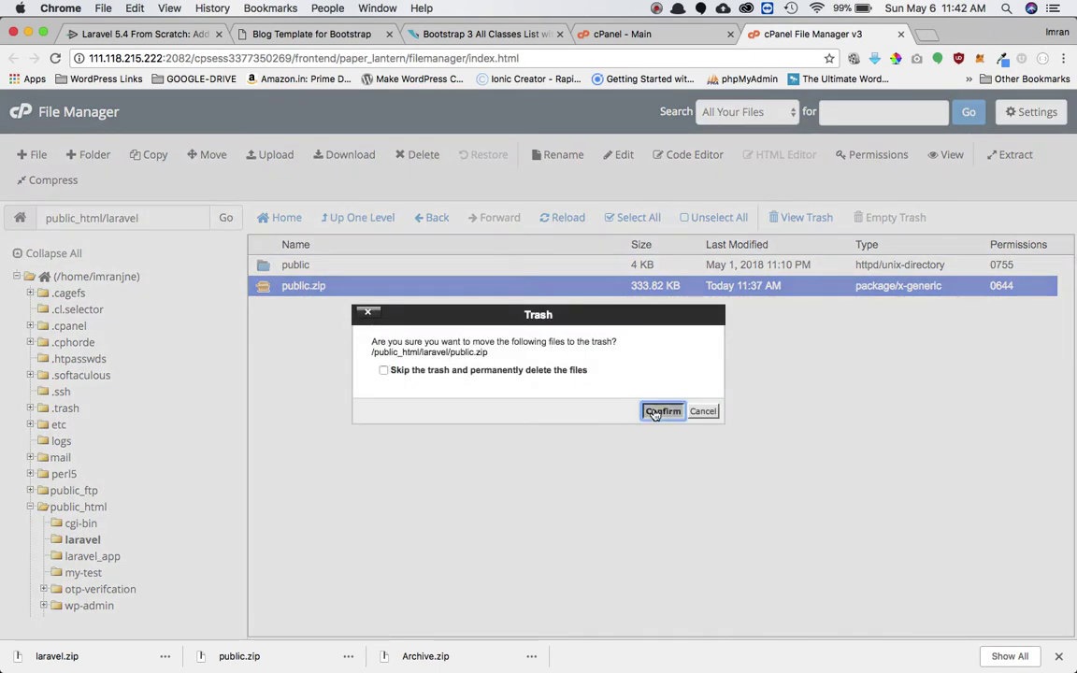
Move all files and folders inside public_html/laravel/public to /public_html/laravel/
double_click(270, 268)
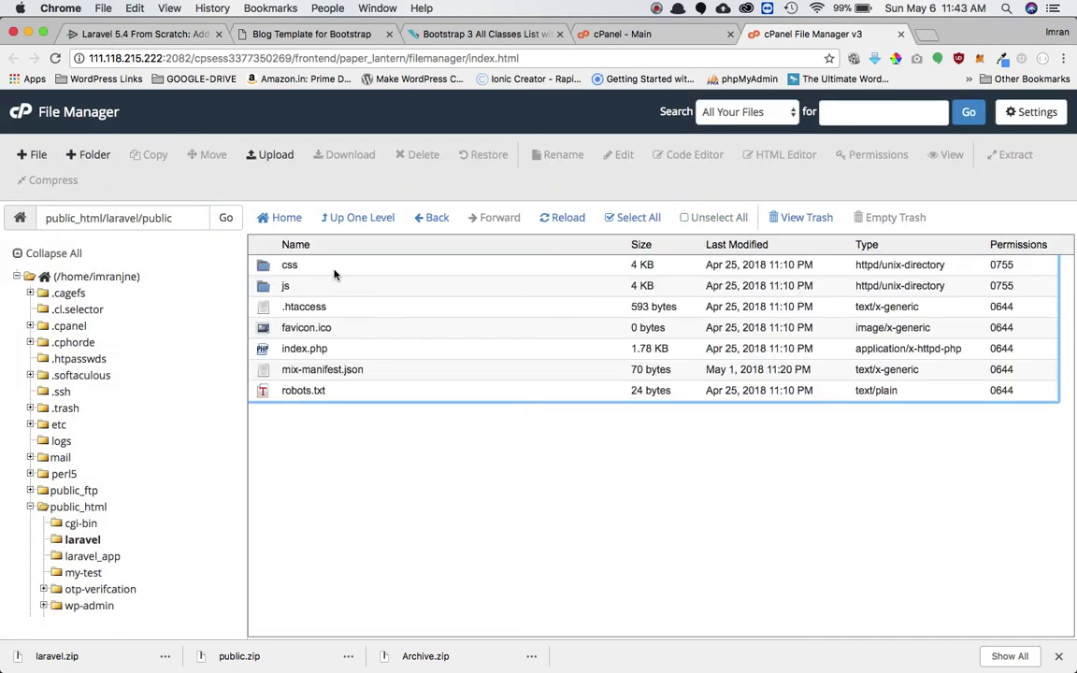
click(337, 272)
key(shift+Down)
key(shift+Down)
key(shift+Down)
key(shift+Down)
key(shift+Down)
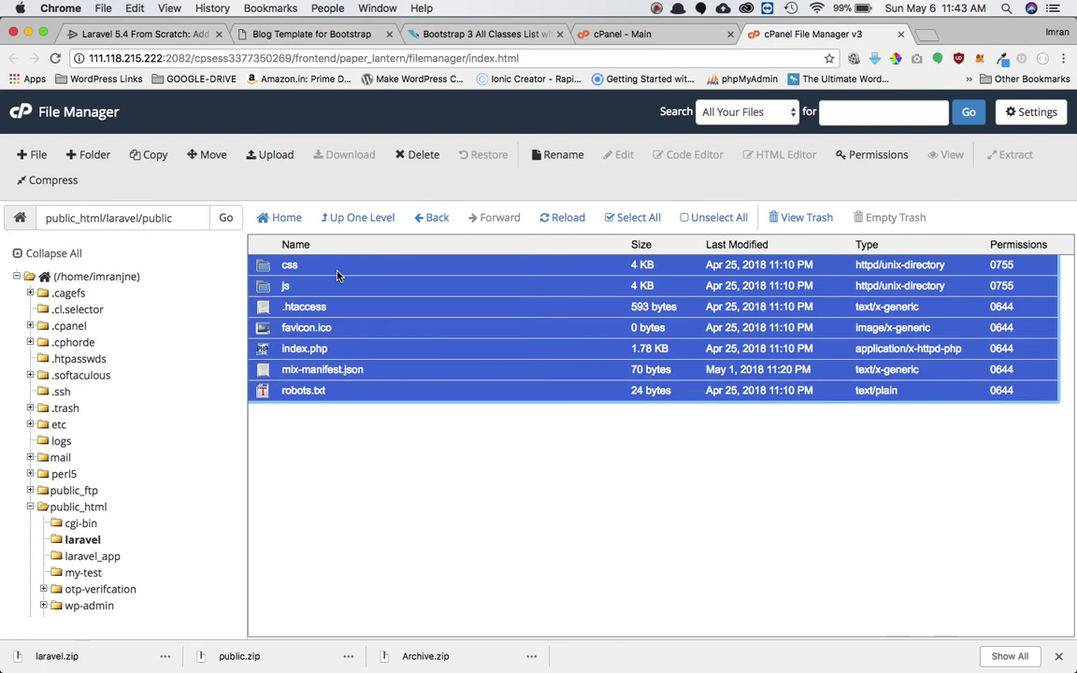
click(207, 155)
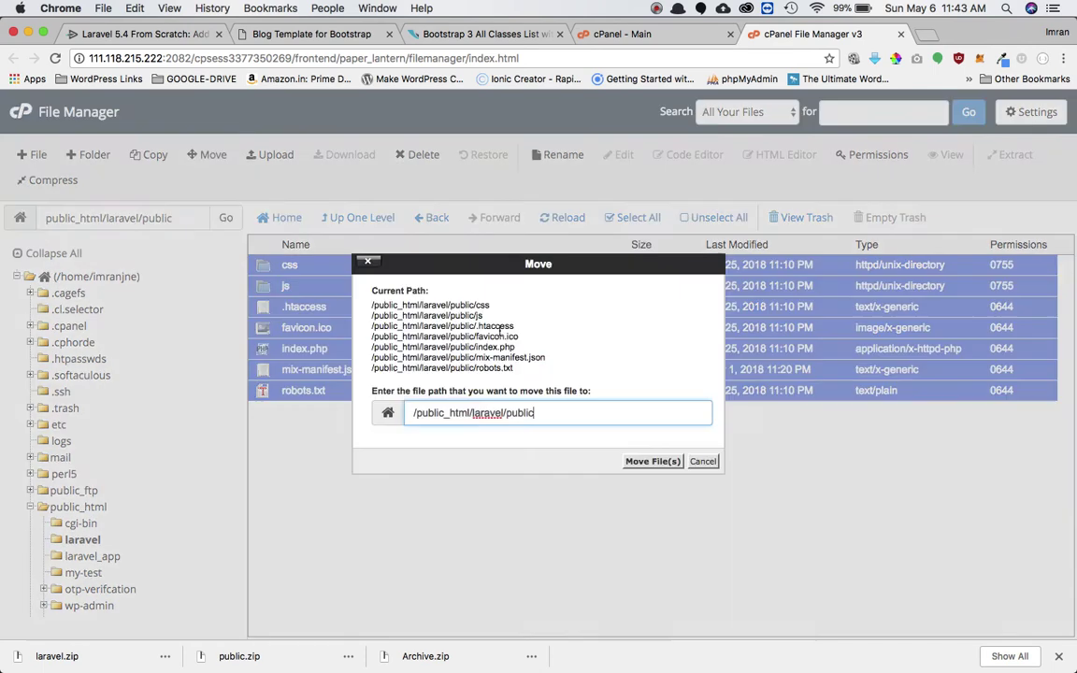
key(BackSpace)
key(BackSpace)
key(BackSpace)
key(BackSpace)
key(BackSpace)
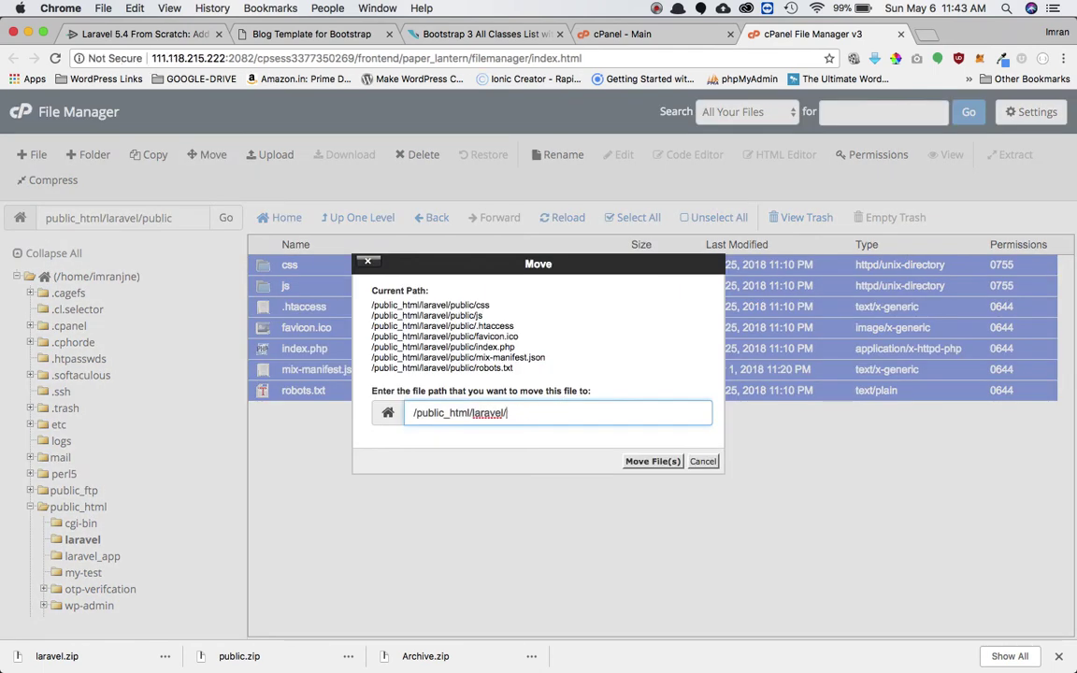
click(650, 462)
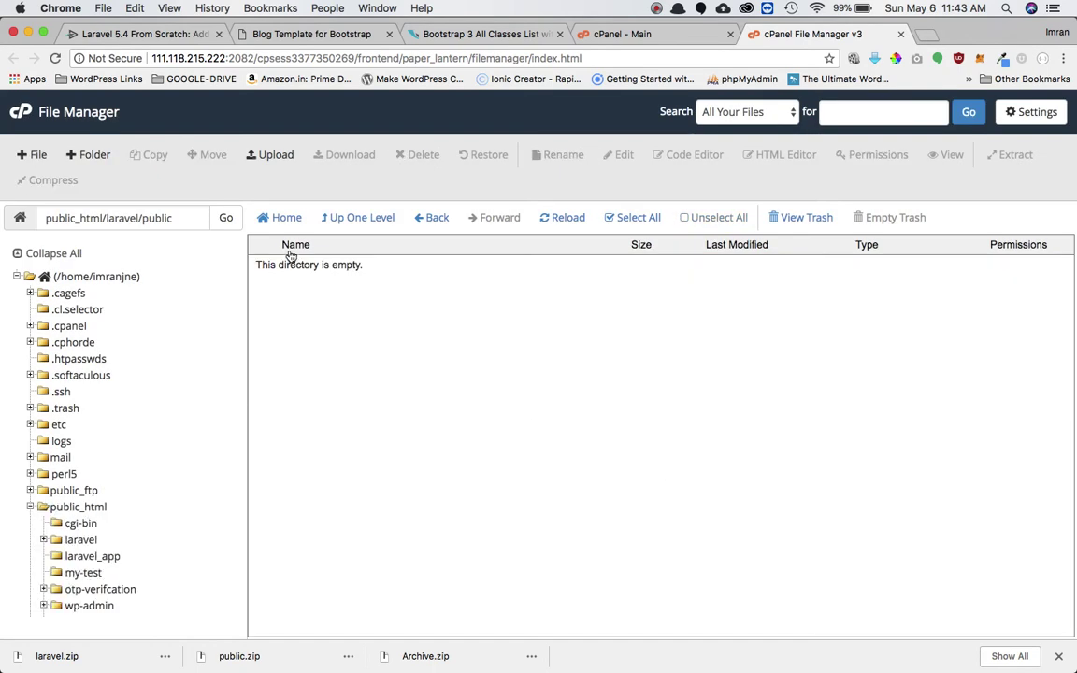
Return to public_html/laravel and move its emptied public folder to the trash
click(348, 225)
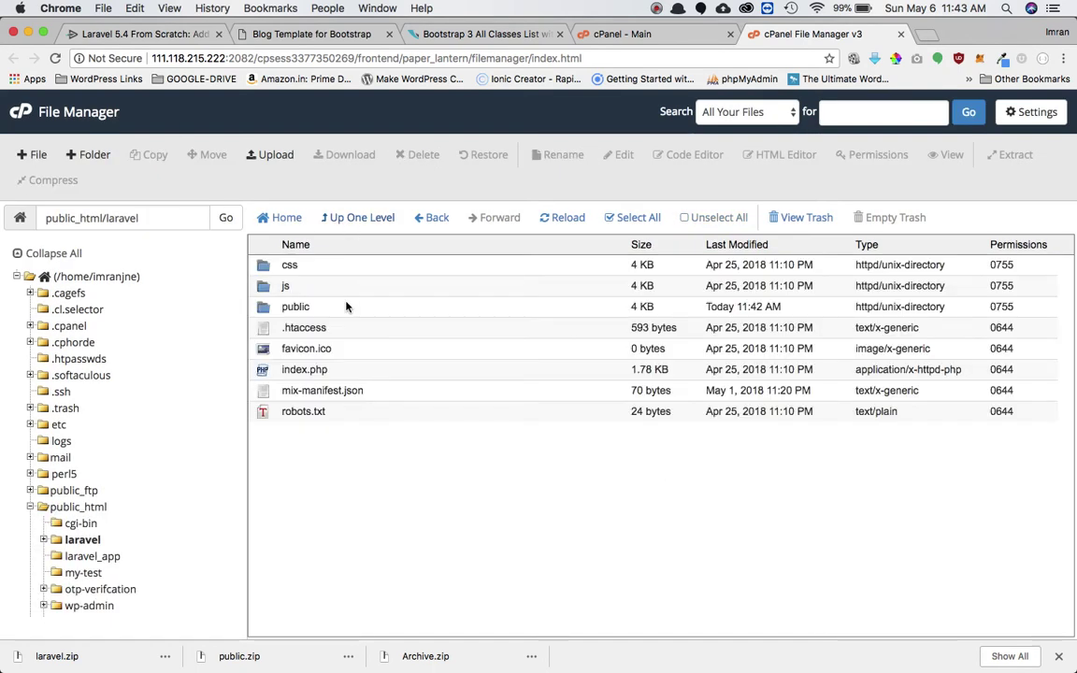
scroll(346, 307, up, 2)
click(251, 309)
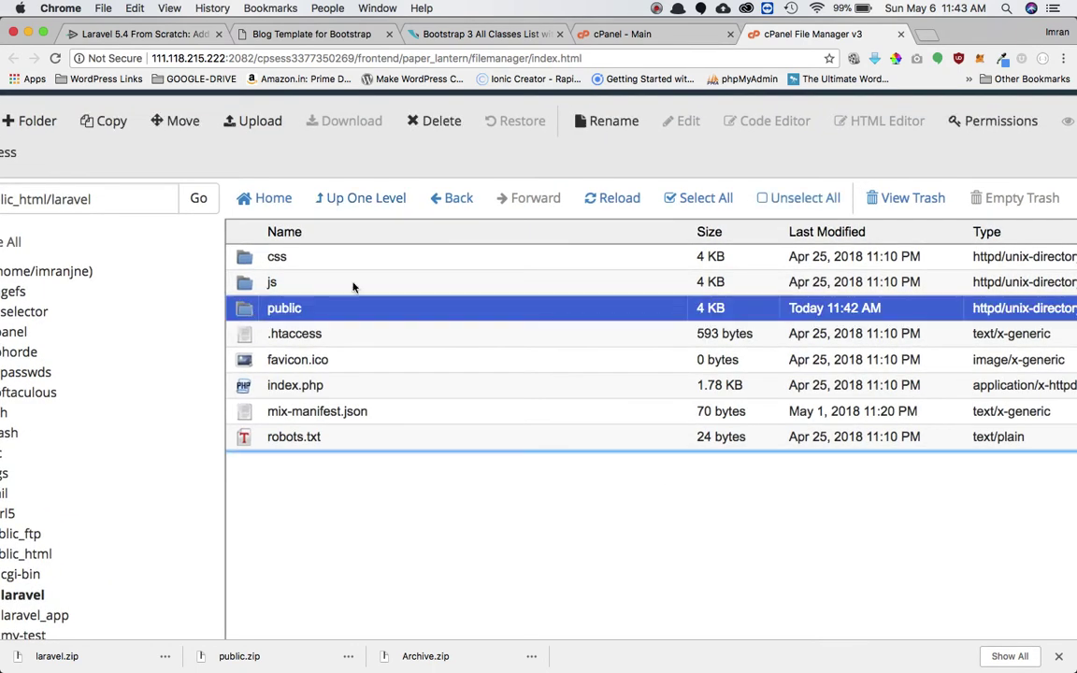
click(435, 123)
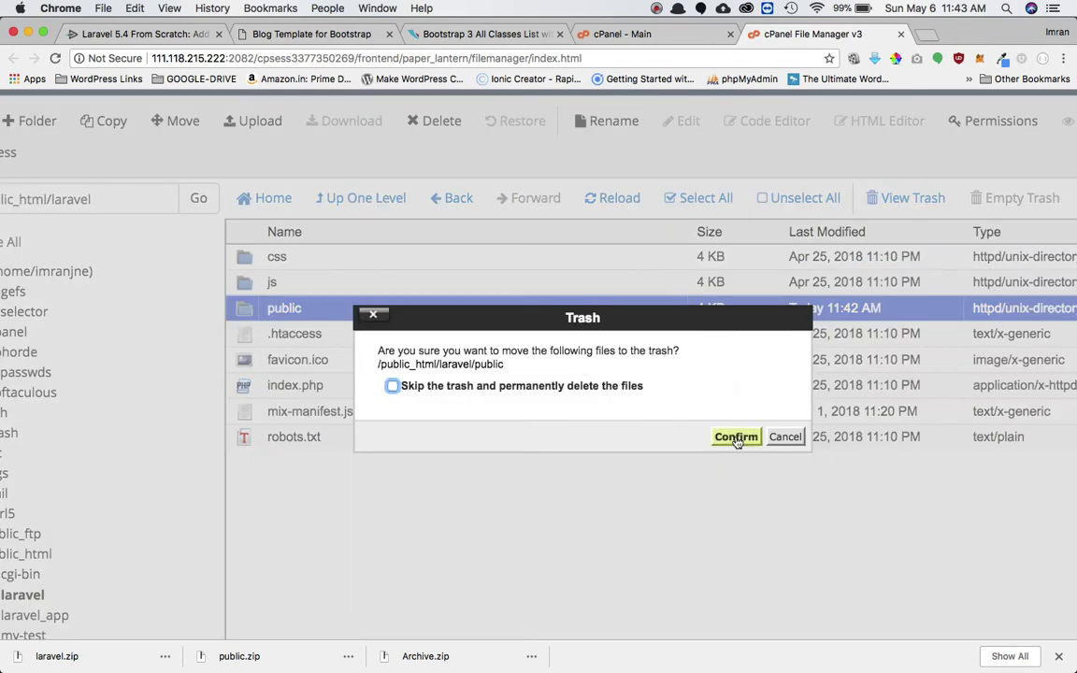
click(661, 437)
Check the laravel folder, then open public_html/laravel_app and extract laravel.zip there
click(379, 198)
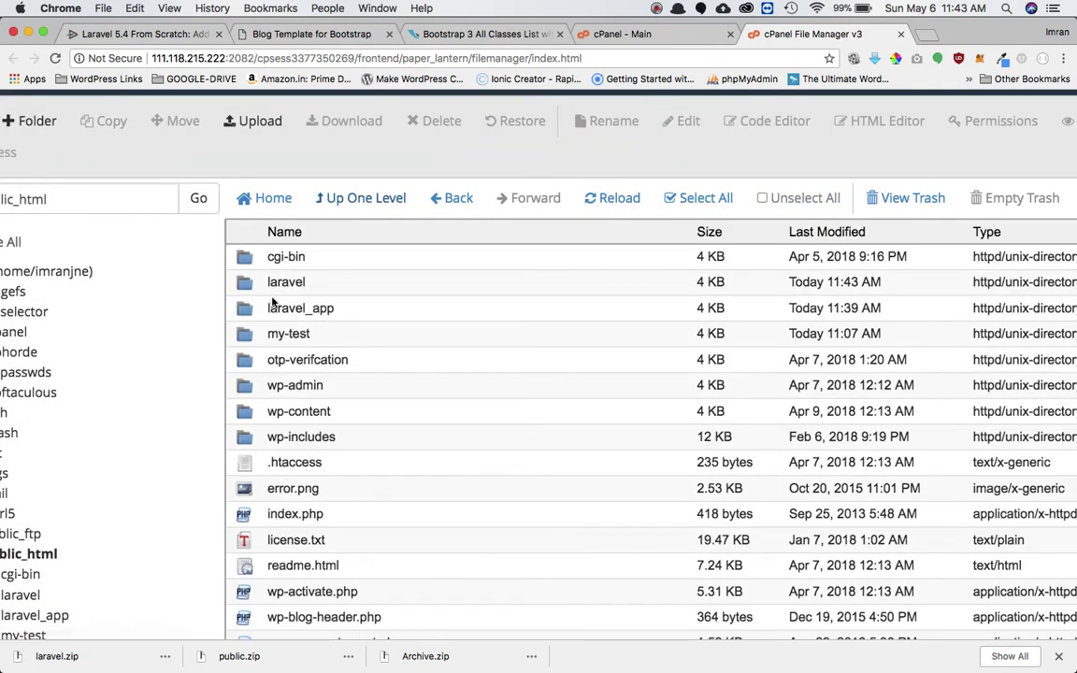
double_click(251, 282)
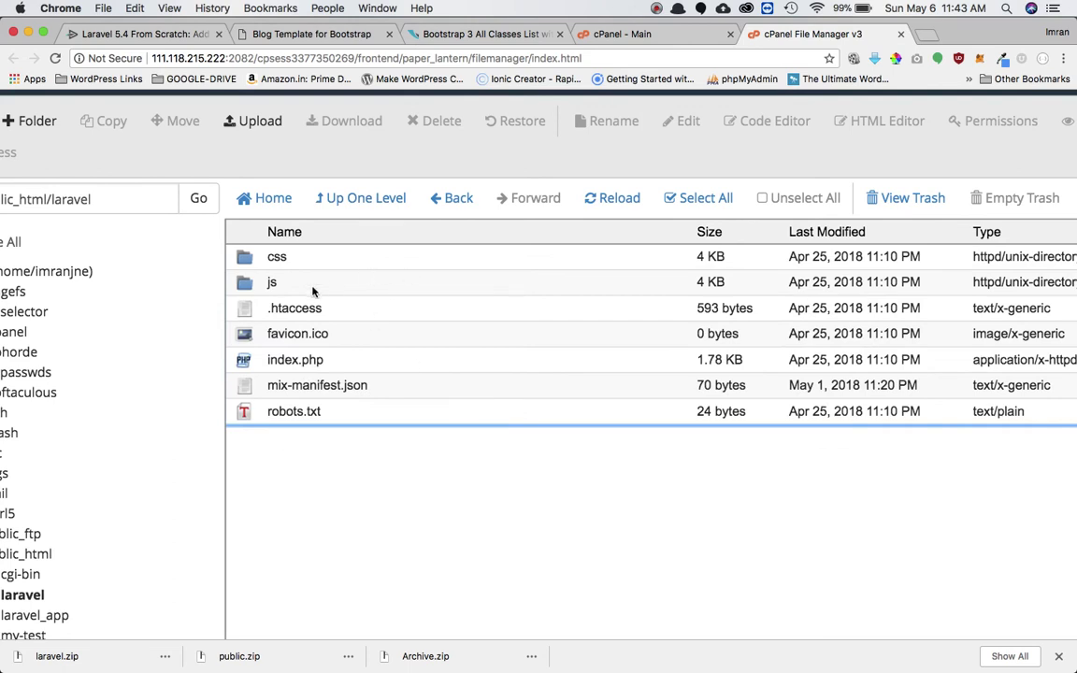
click(354, 199)
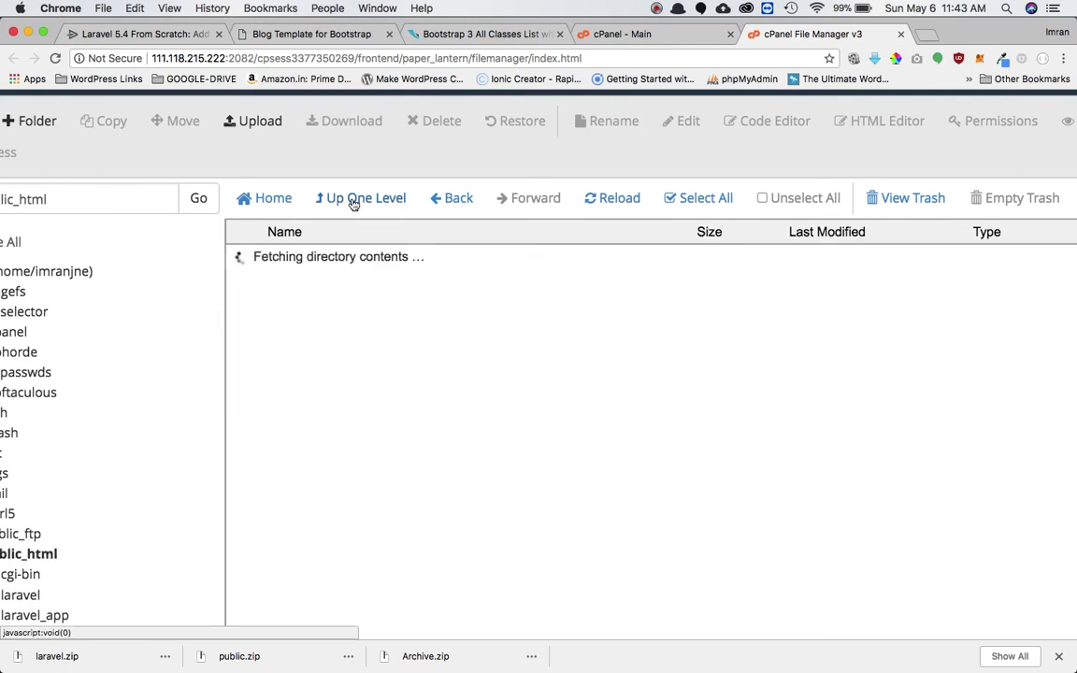
double_click(243, 311)
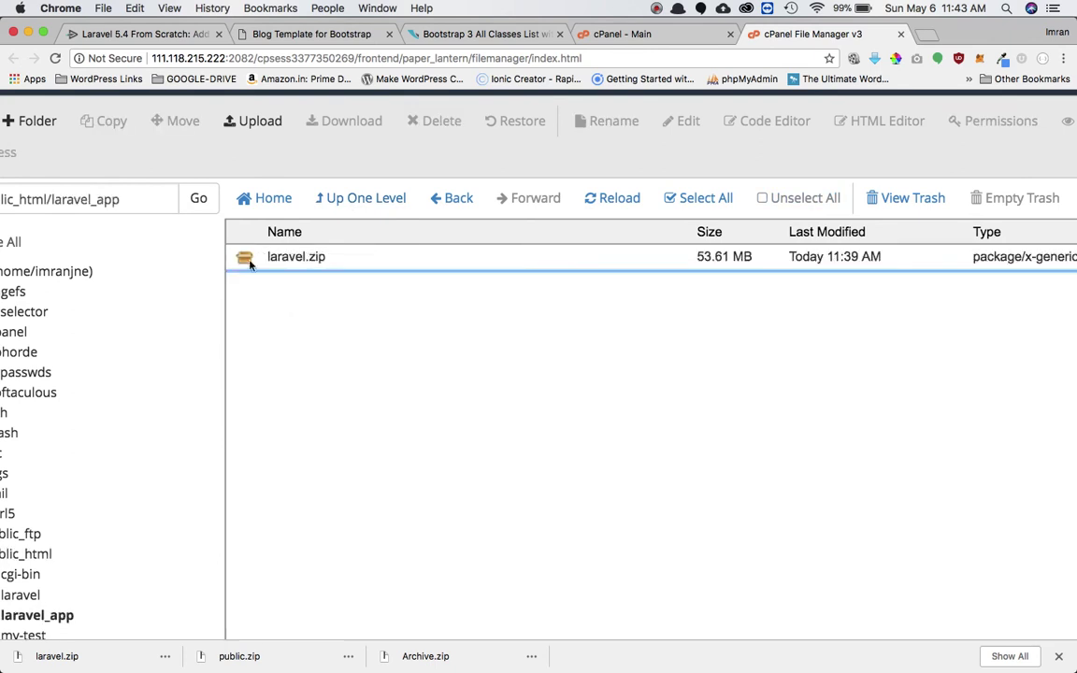
click(241, 257)
key(super+0)
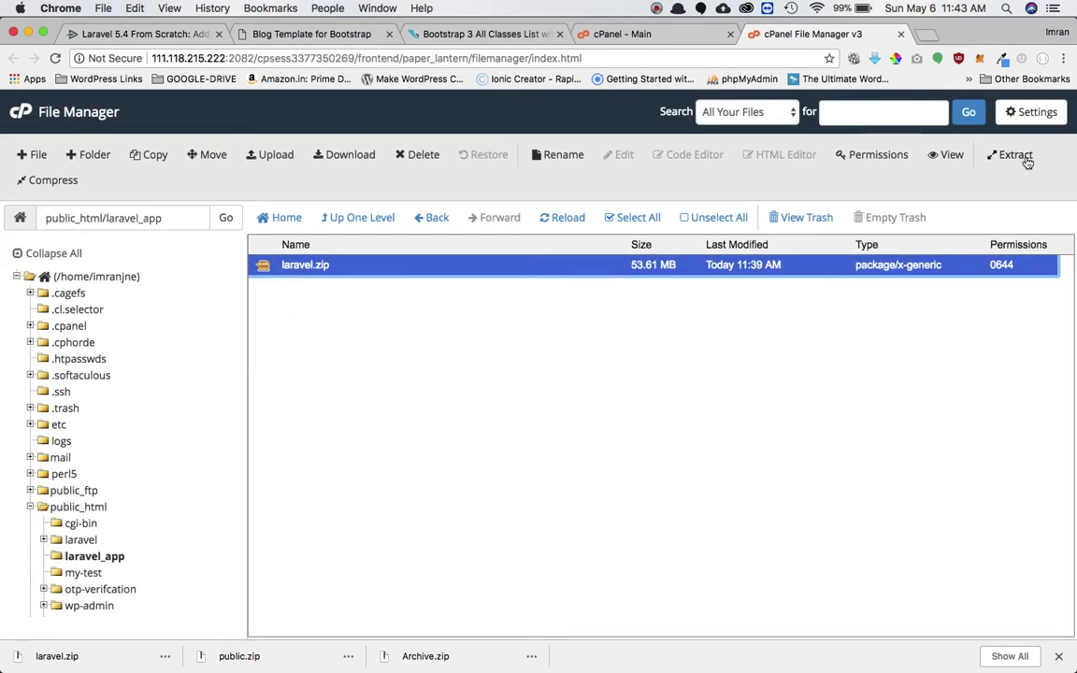
click(1013, 154)
click(649, 443)
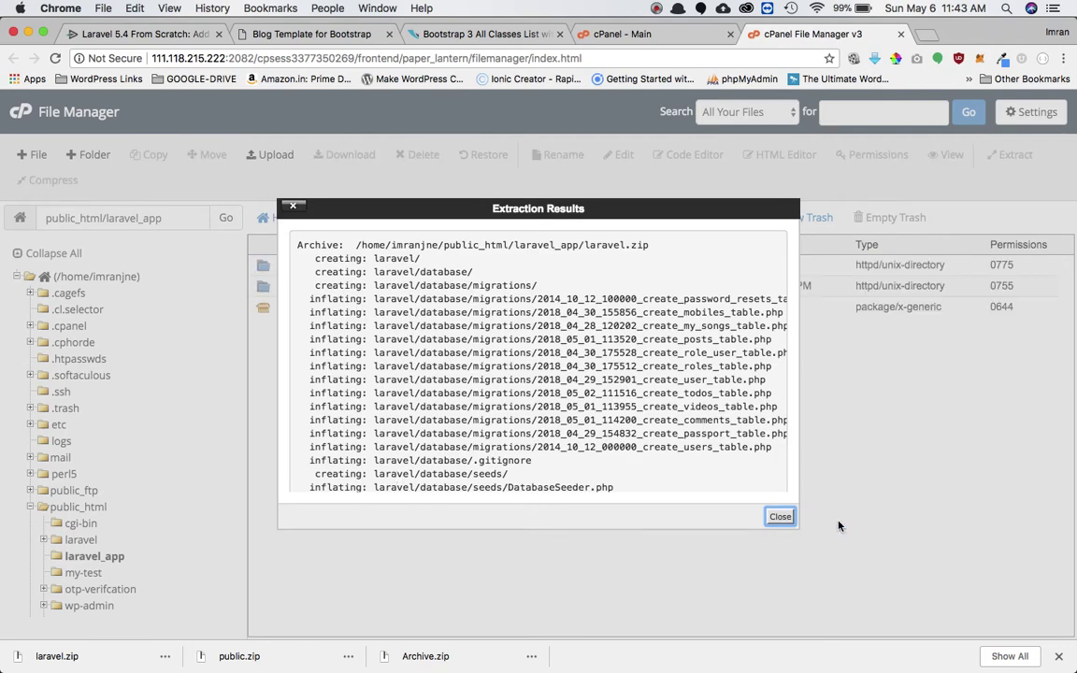
click(781, 518)
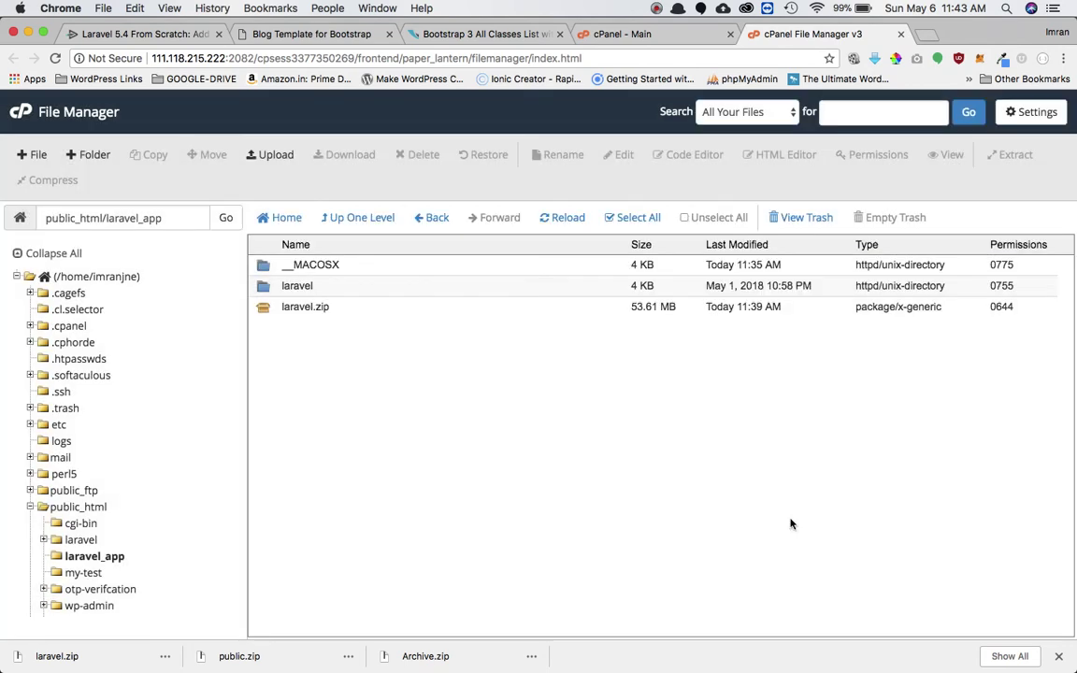
Move the __MACOSX folder and laravel.zip in public_html/laravel_app to the trash
click(264, 268)
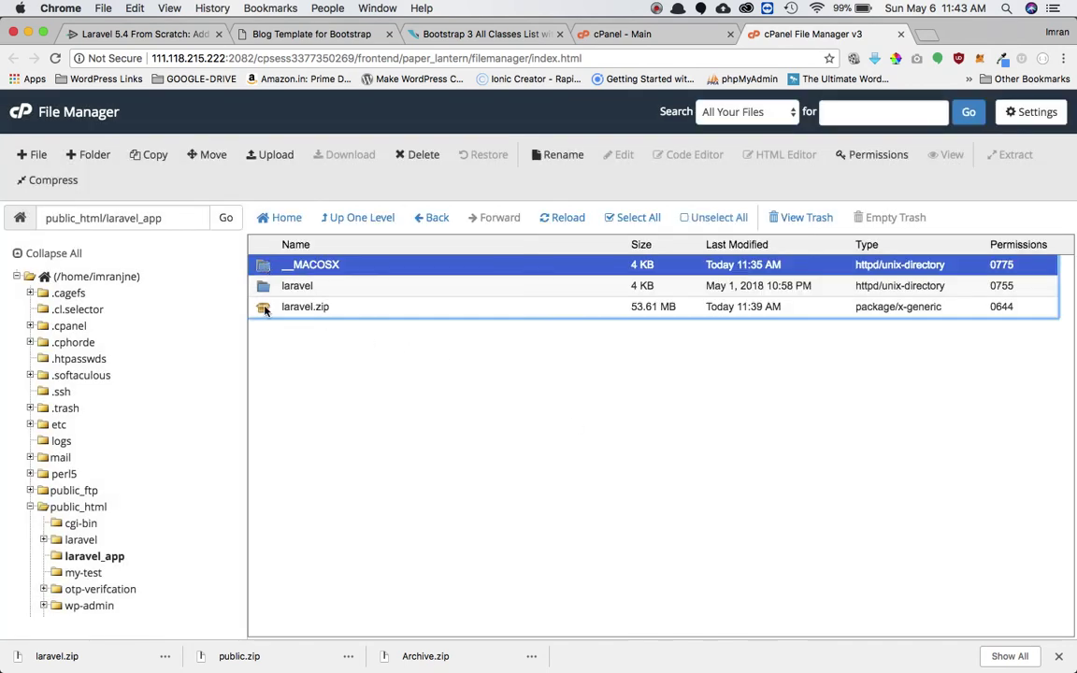
super+click(264, 309)
click(418, 154)
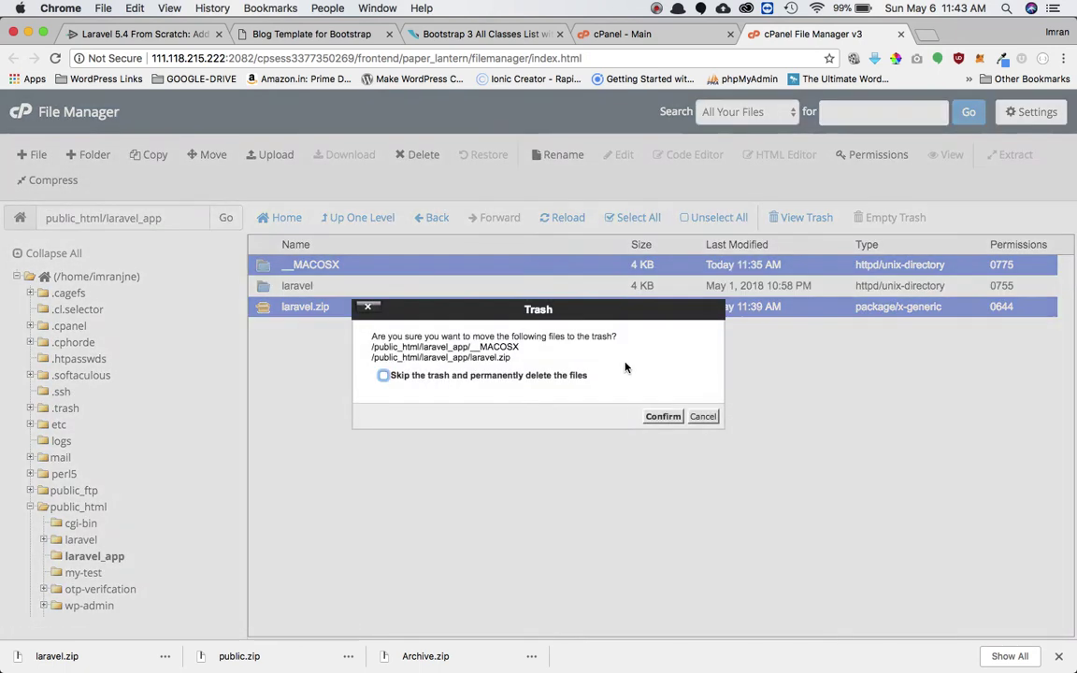
click(658, 416)
Open the extracted laravel folder in laravel_app, review its files and check the Show Hidden Files (dotfiles) preference
double_click(281, 266)
click(337, 280)
scroll(413, 366, down, 3)
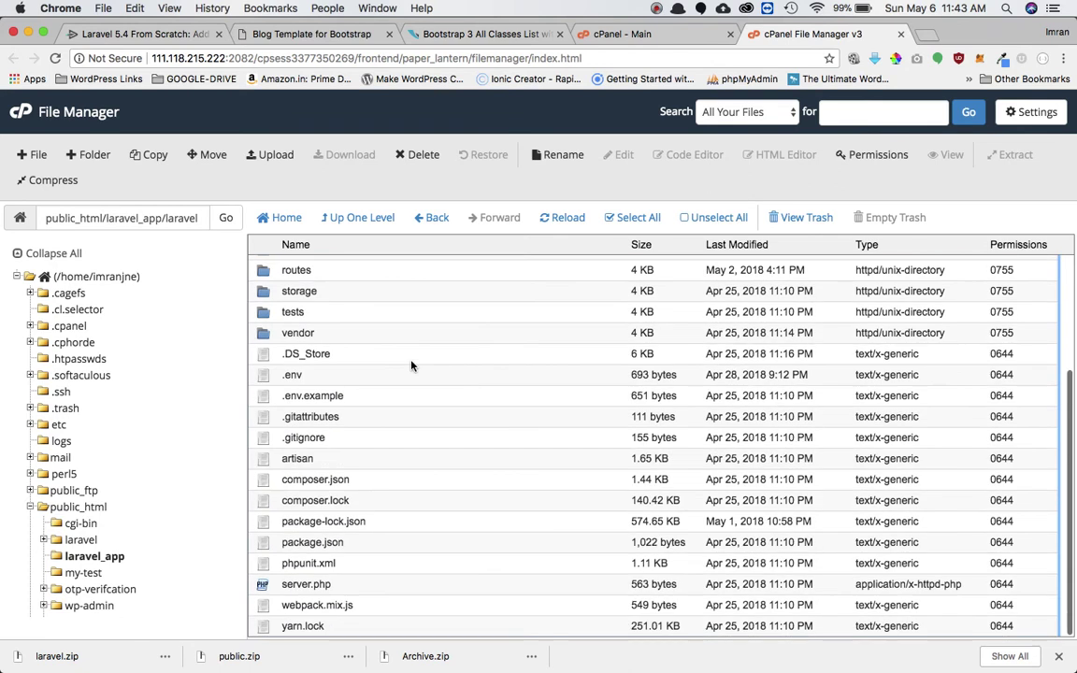
scroll(439, 348, up, 3)
click(1030, 112)
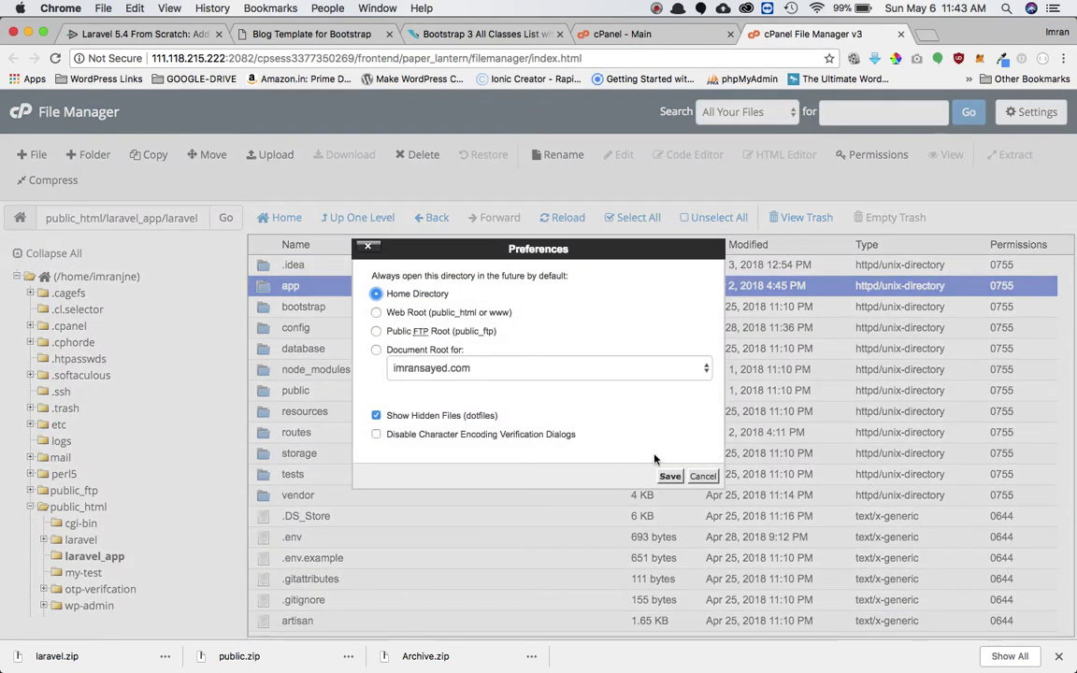
click(702, 477)
scroll(289, 384, down, 3)
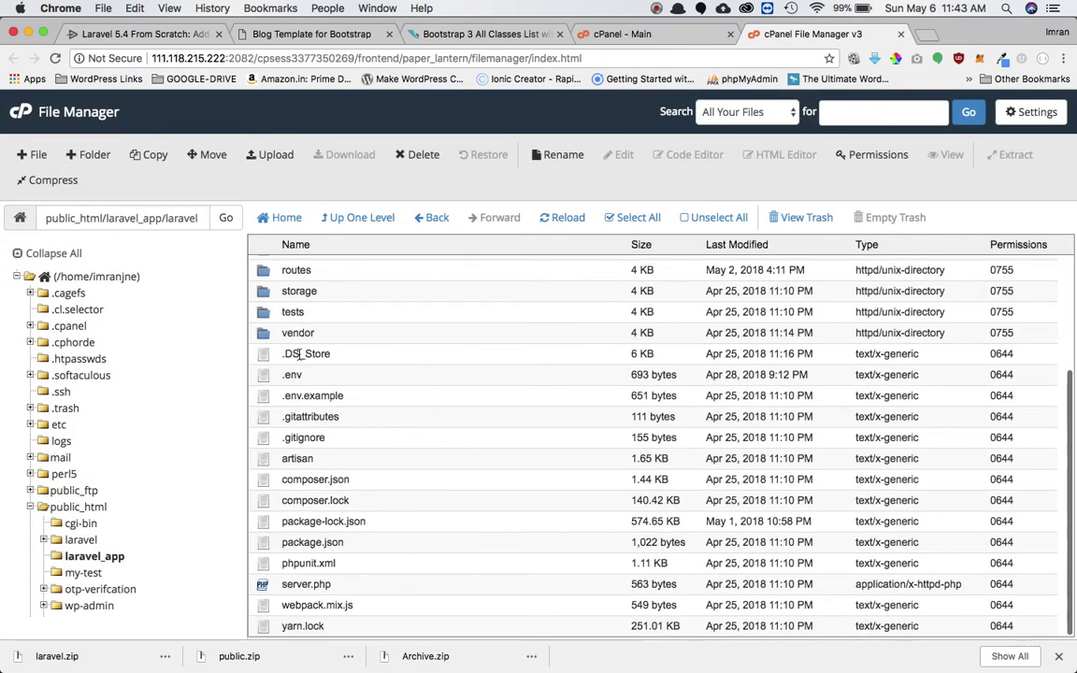
scroll(407, 487, up, 4)
Look inside the .idea folder and return to public_html/laravel_app/laravel
click(300, 266)
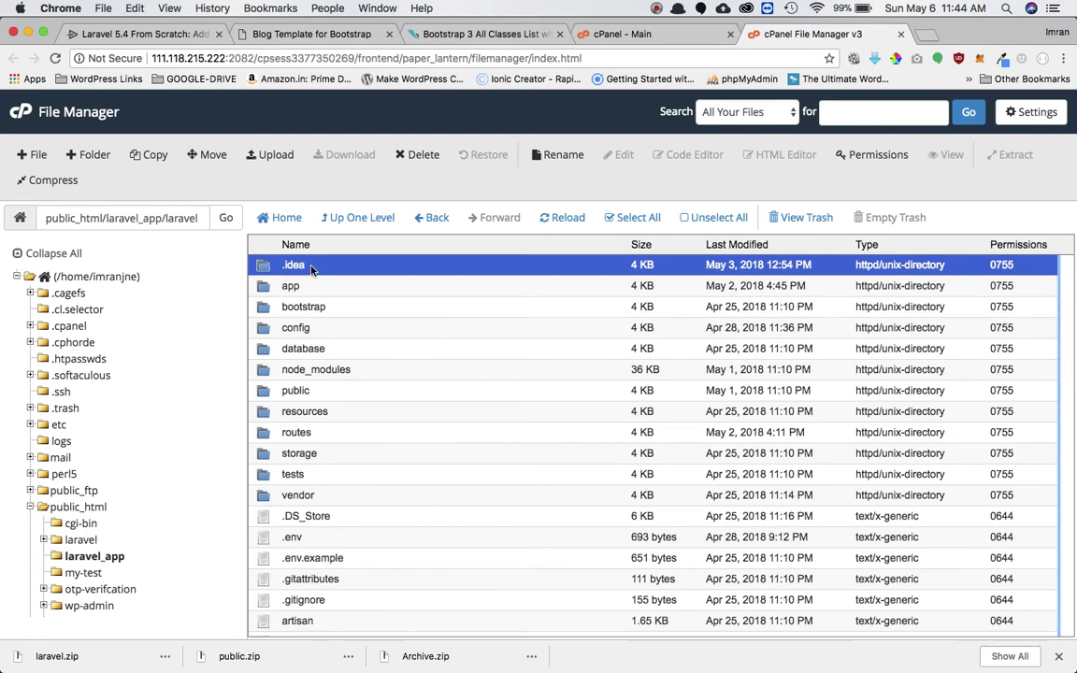
double_click(262, 266)
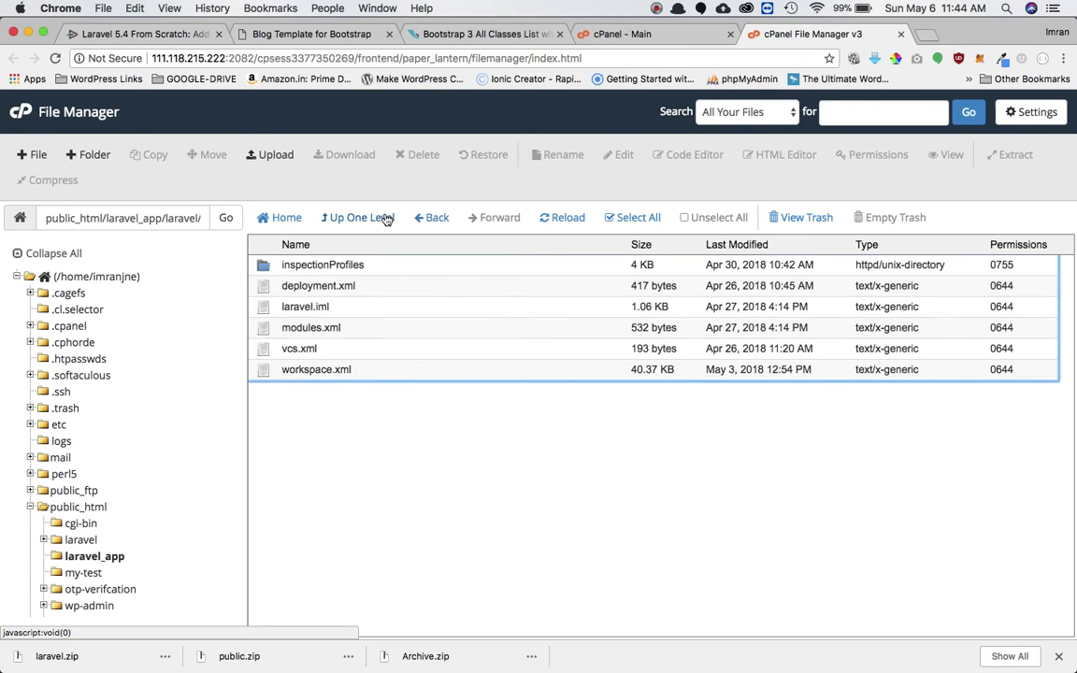
click(379, 217)
Move all files and folders inside public_html/laravel_app/laravel to /public_html/laravel_app/
click(262, 266)
key(shift+Down)
key(shift+Down)
key(shift+Down)
key(shift+Down)
key(shift+Down)
key(shift+Down)
key(shift+Down)
key(shift+Down)
key(shift+Down)
key(shift+Down)
key(shift+Down)
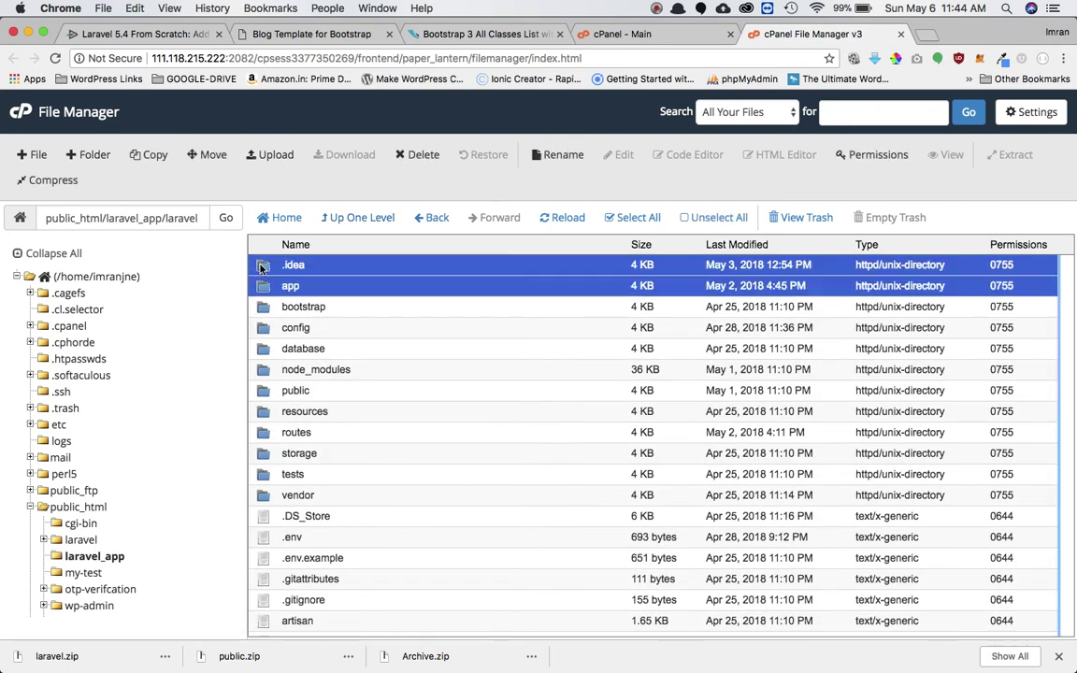
key(shift+Down)
key(shift+Down)
key(shift+Down)
key(shift+Down)
key(shift+Down)
key(shift+Down)
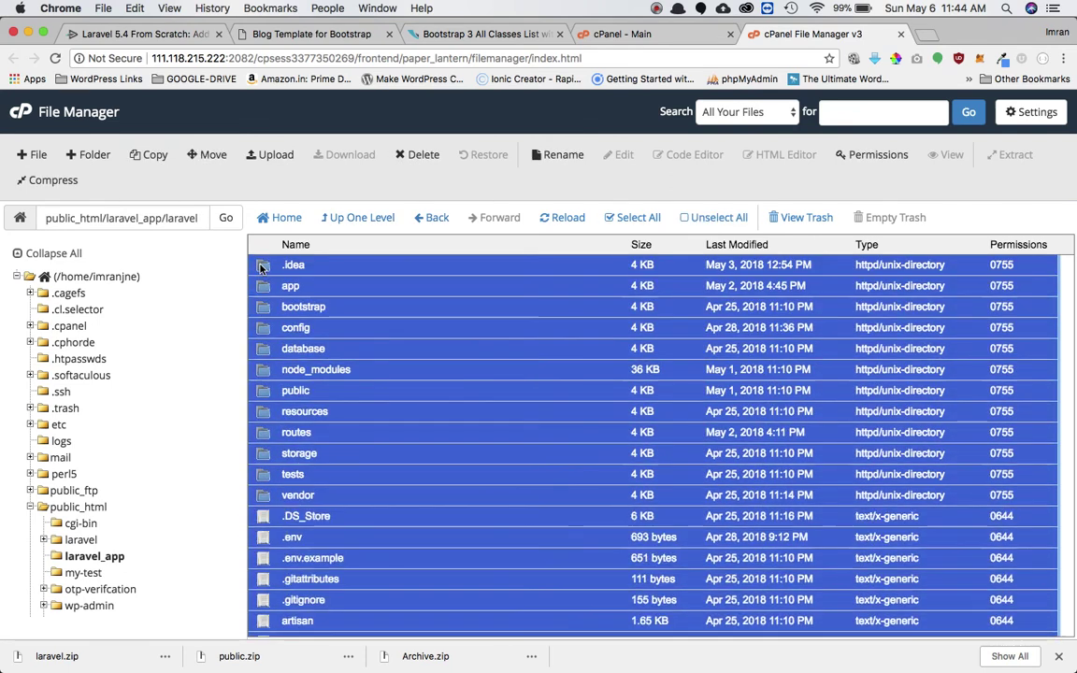
scroll(518, 350, down, 4)
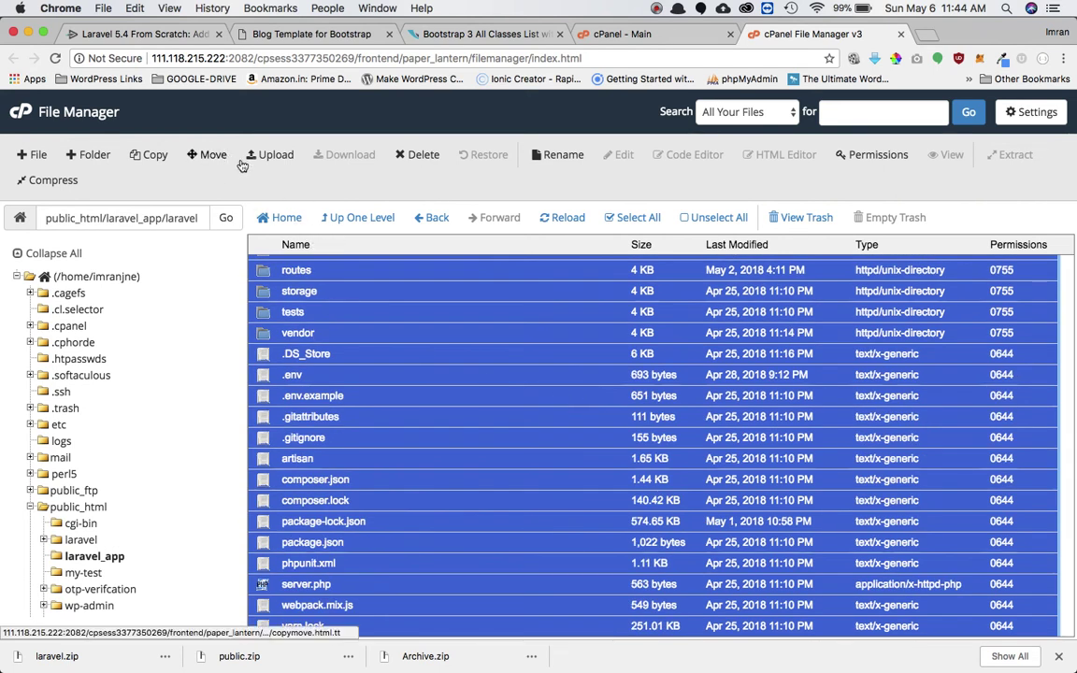
click(212, 156)
click(584, 437)
key(BackSpace)
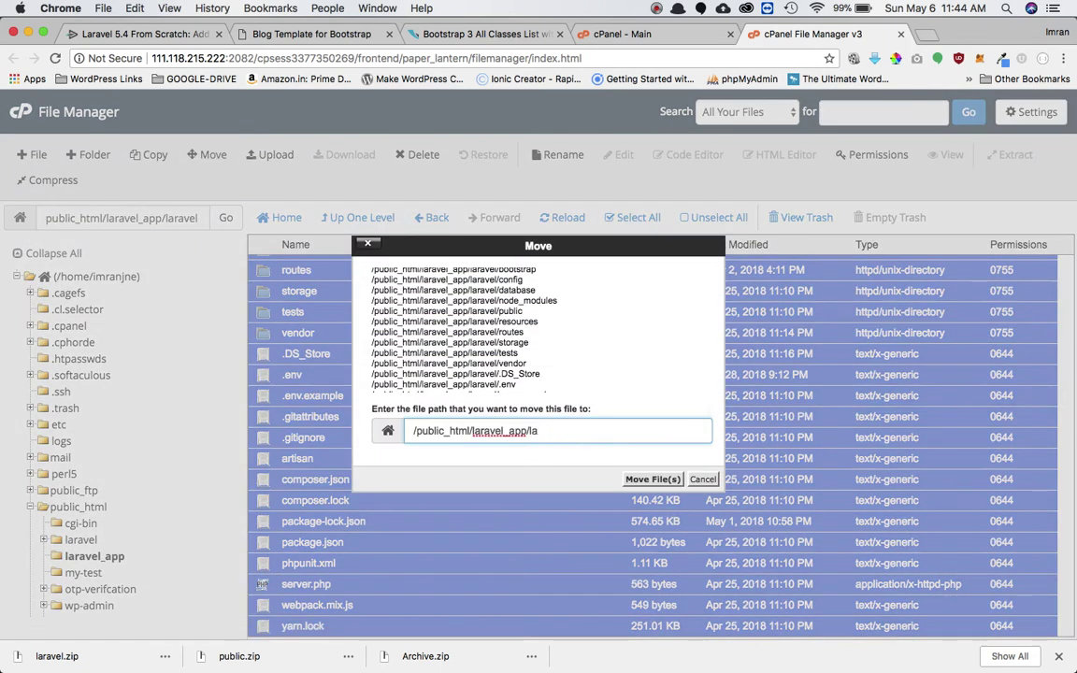
click(637, 478)
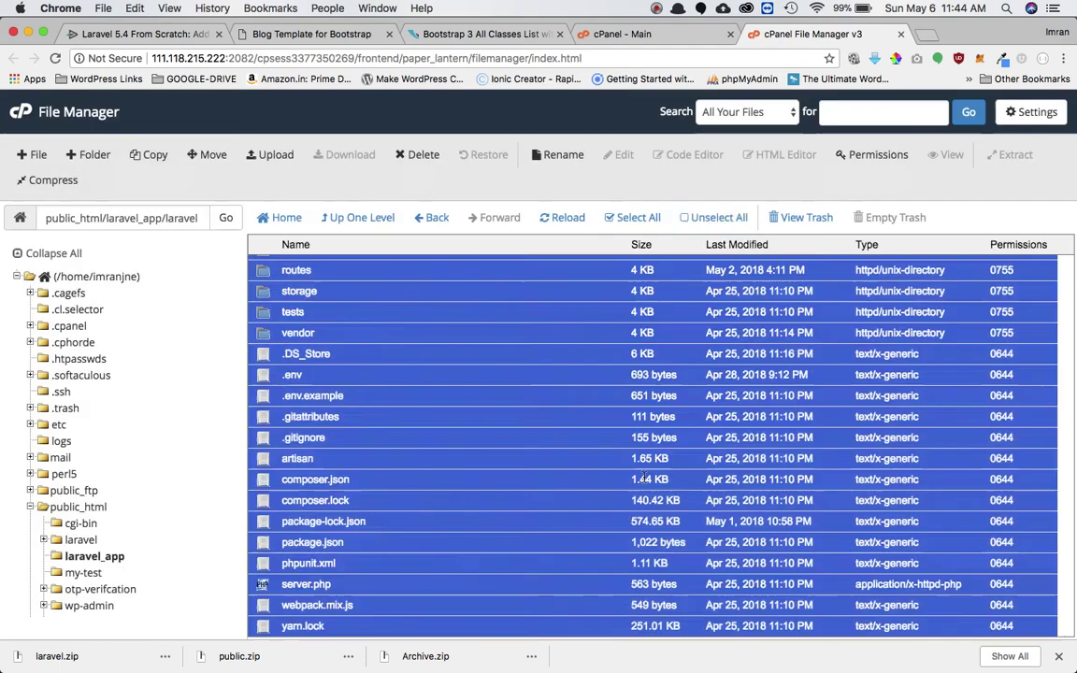
Check the laravel folder inside public_html/laravel_app and move it to the trash
click(355, 217)
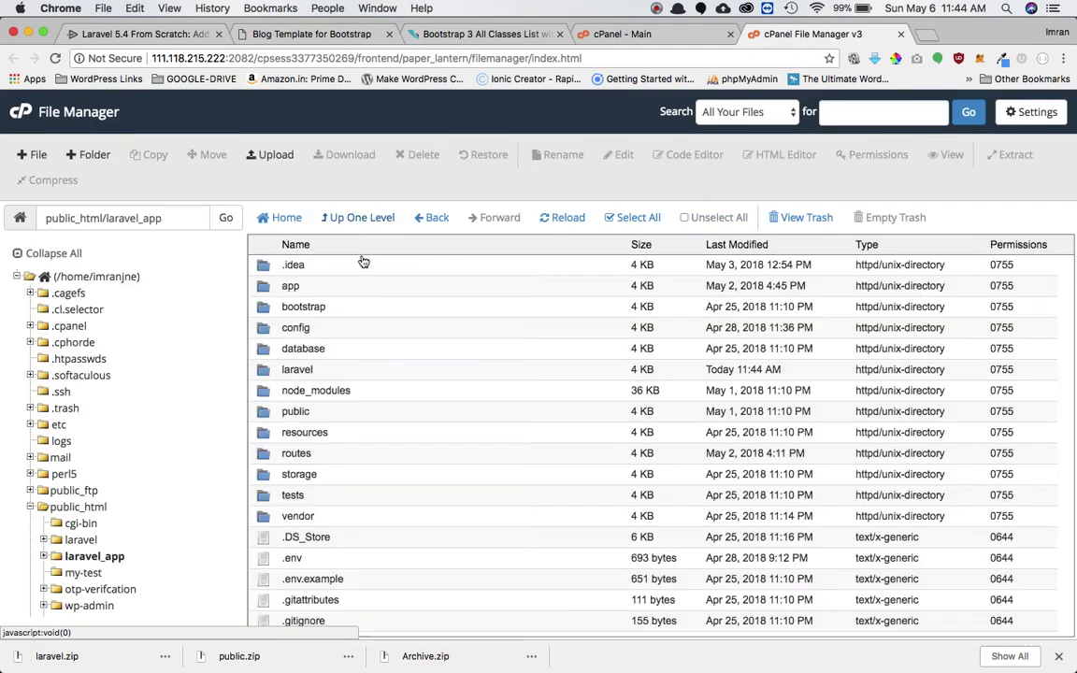
double_click(268, 372)
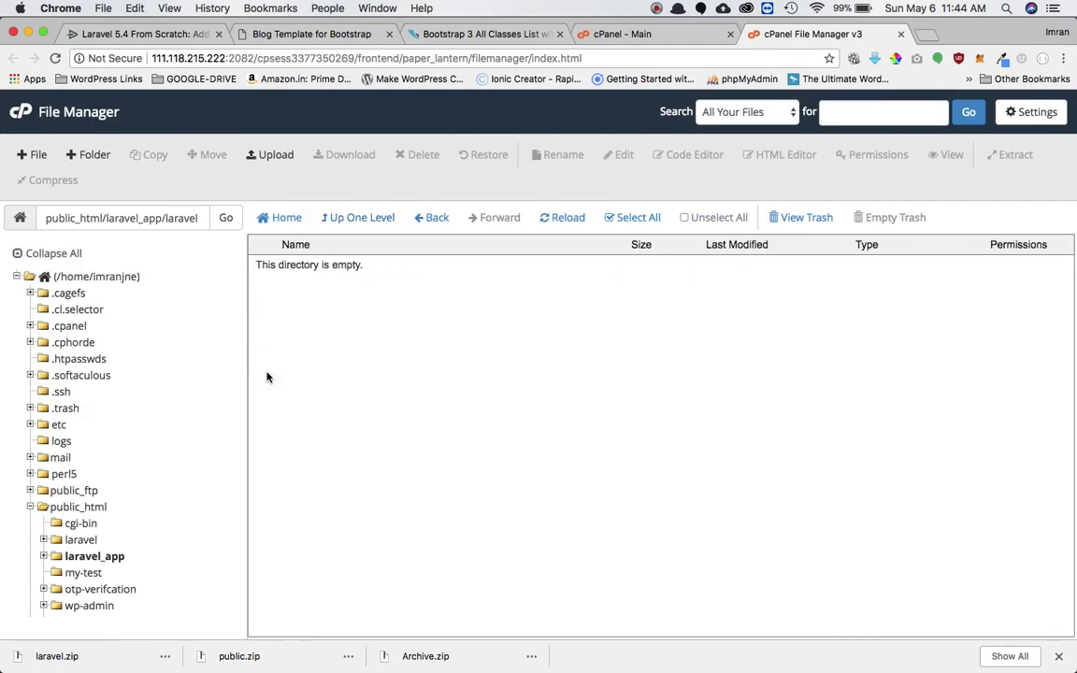
click(356, 222)
click(285, 369)
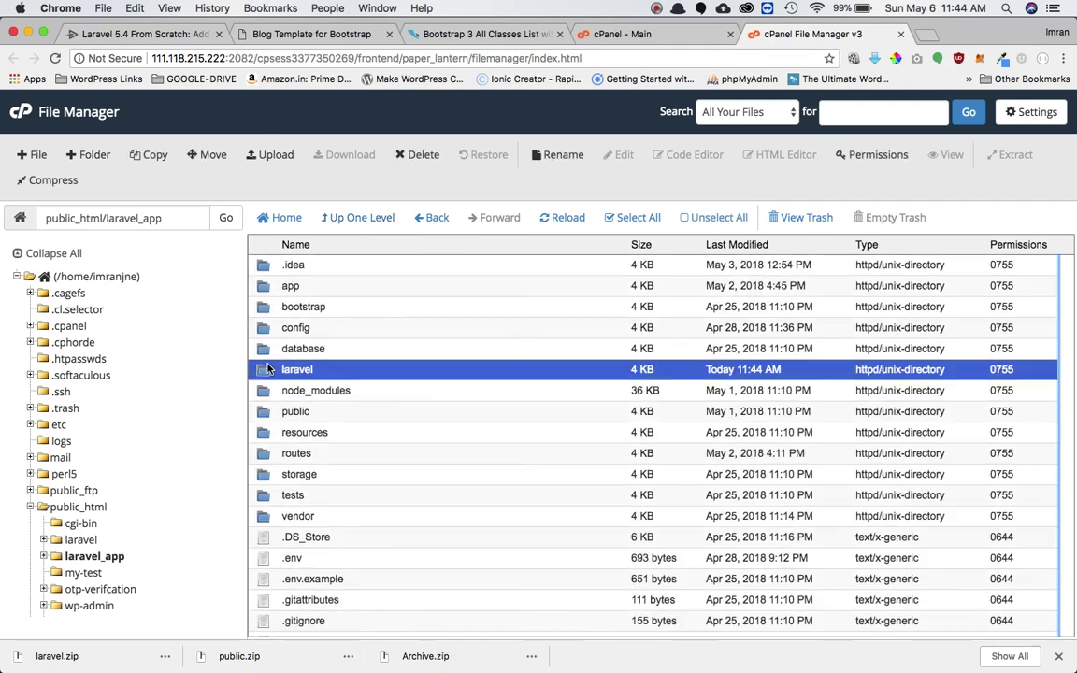
click(432, 157)
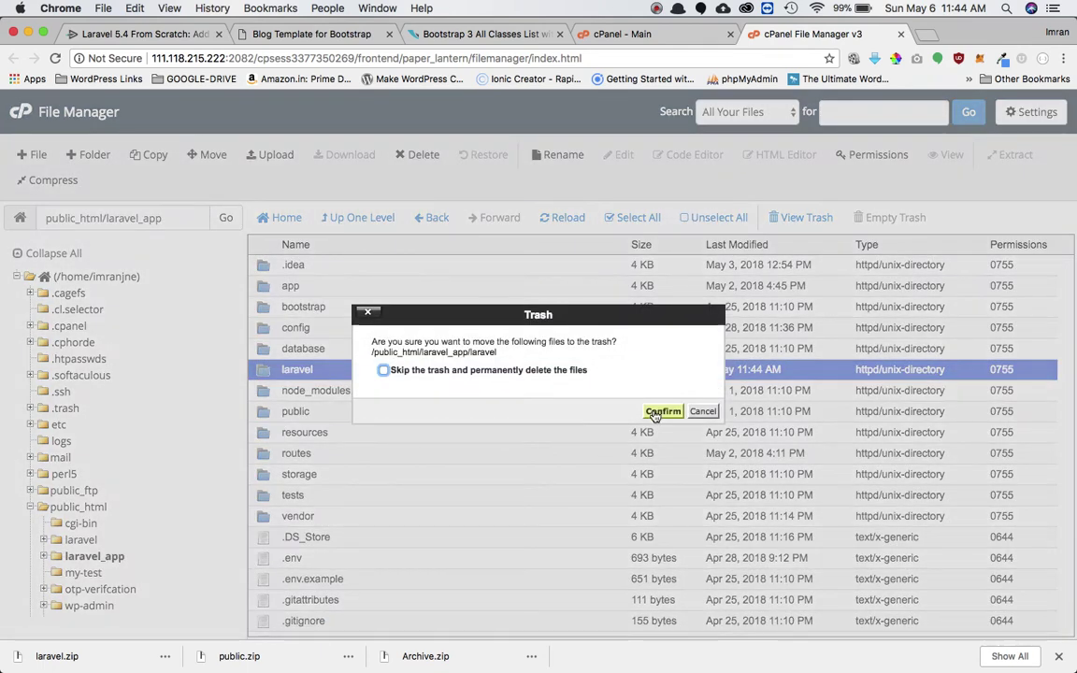
click(657, 410)
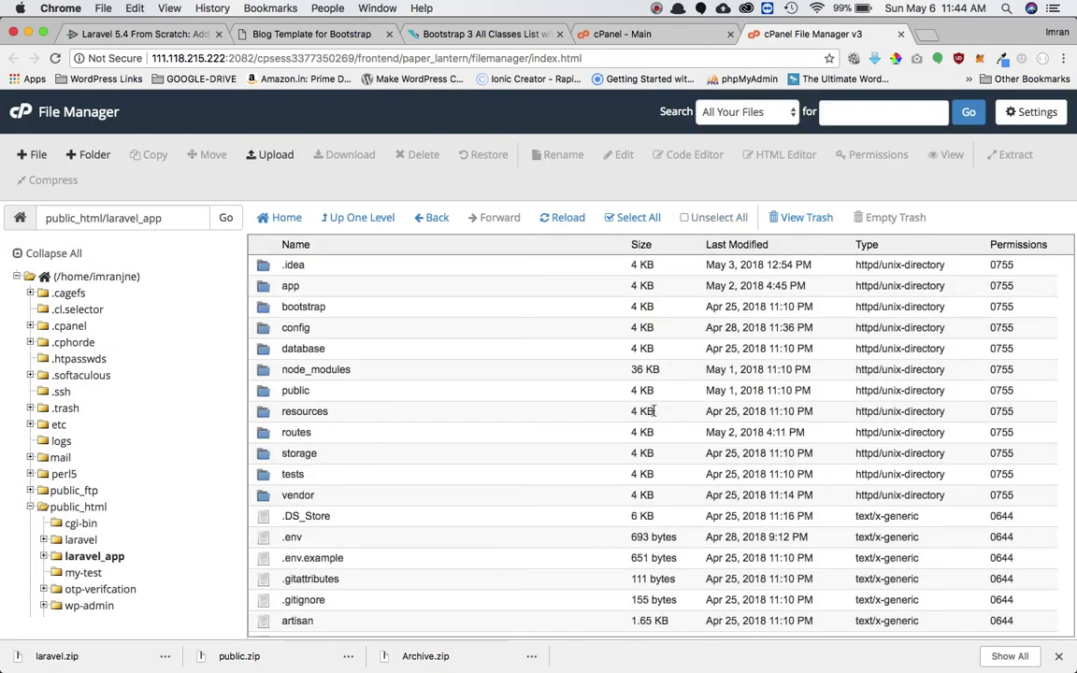
Review the contents of public_html/laravel and of public_html/laravel_app
click(359, 218)
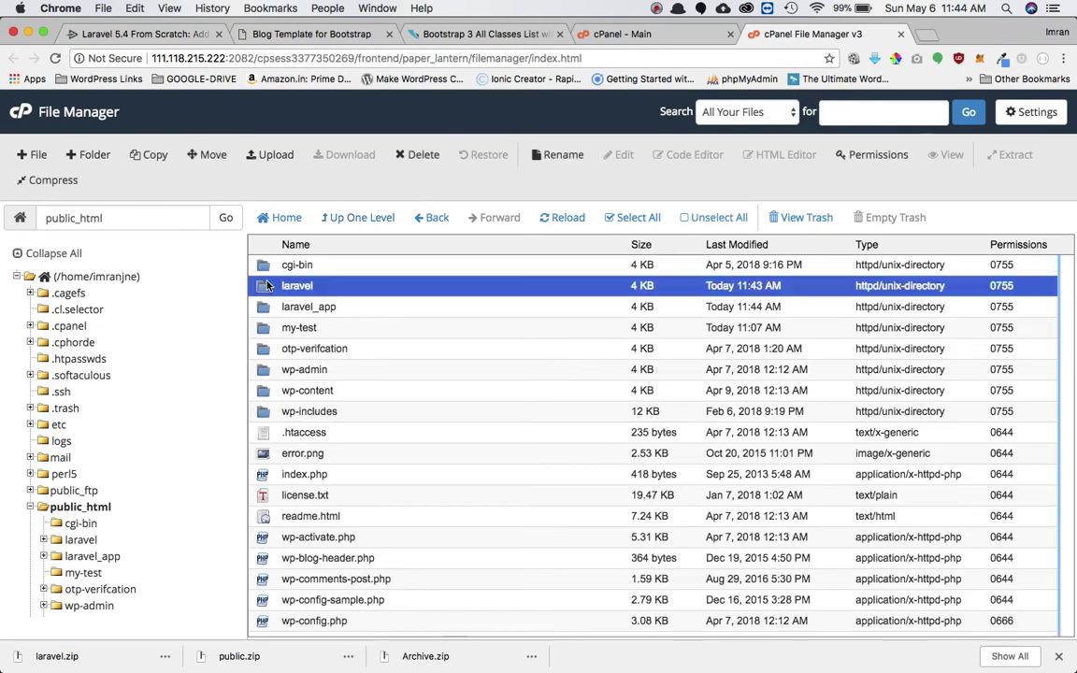
double_click(267, 286)
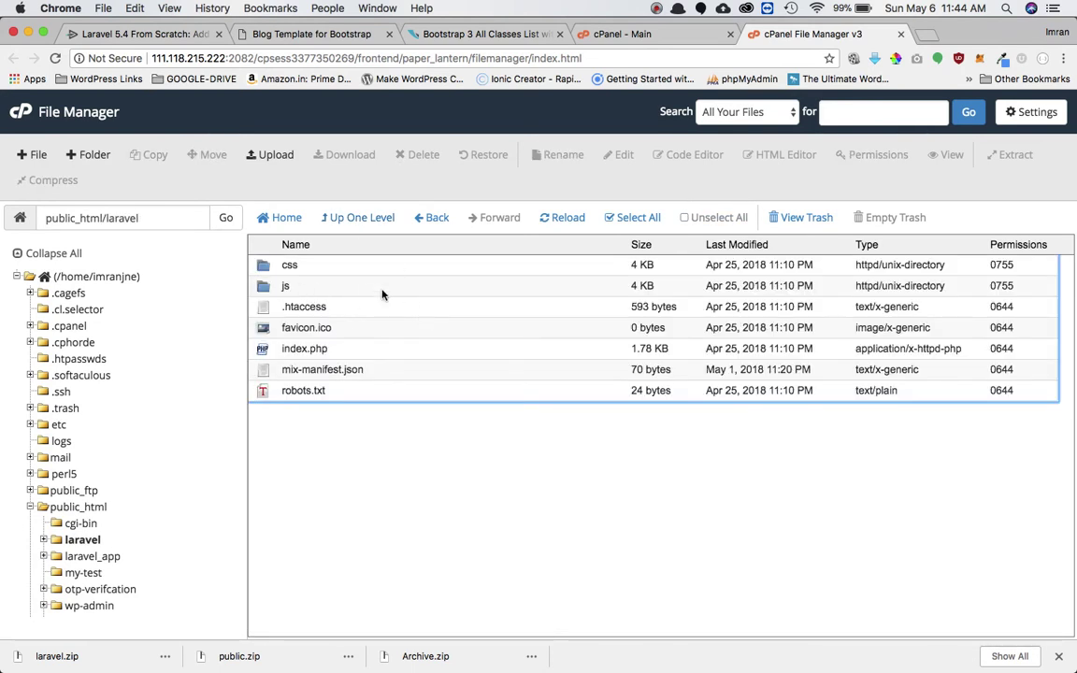
click(362, 218)
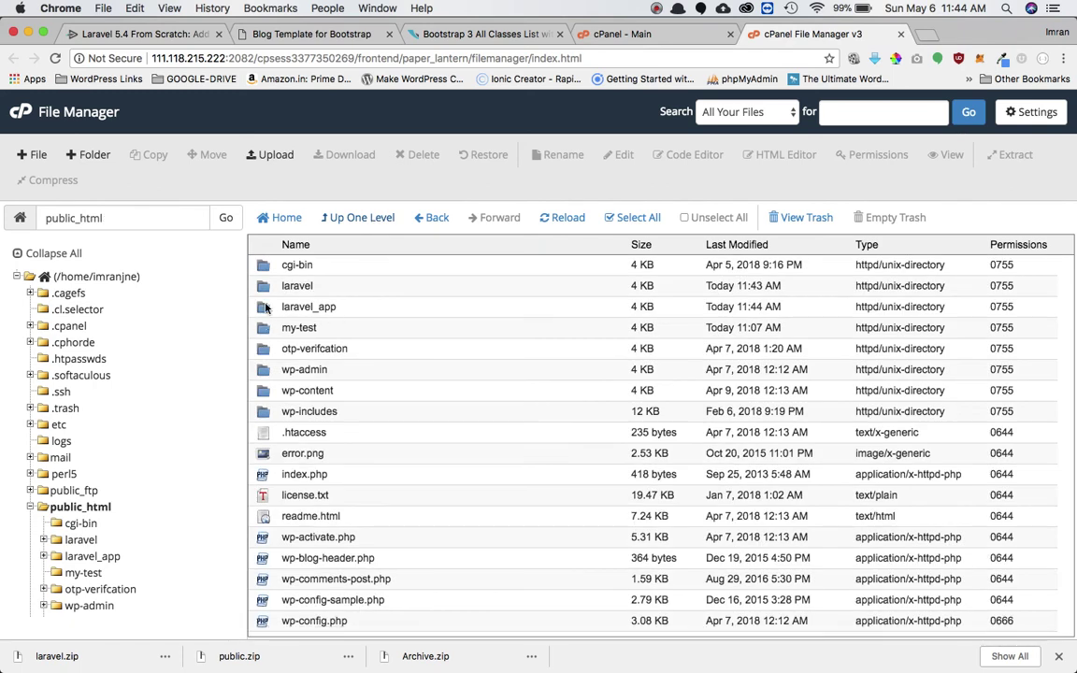
double_click(268, 306)
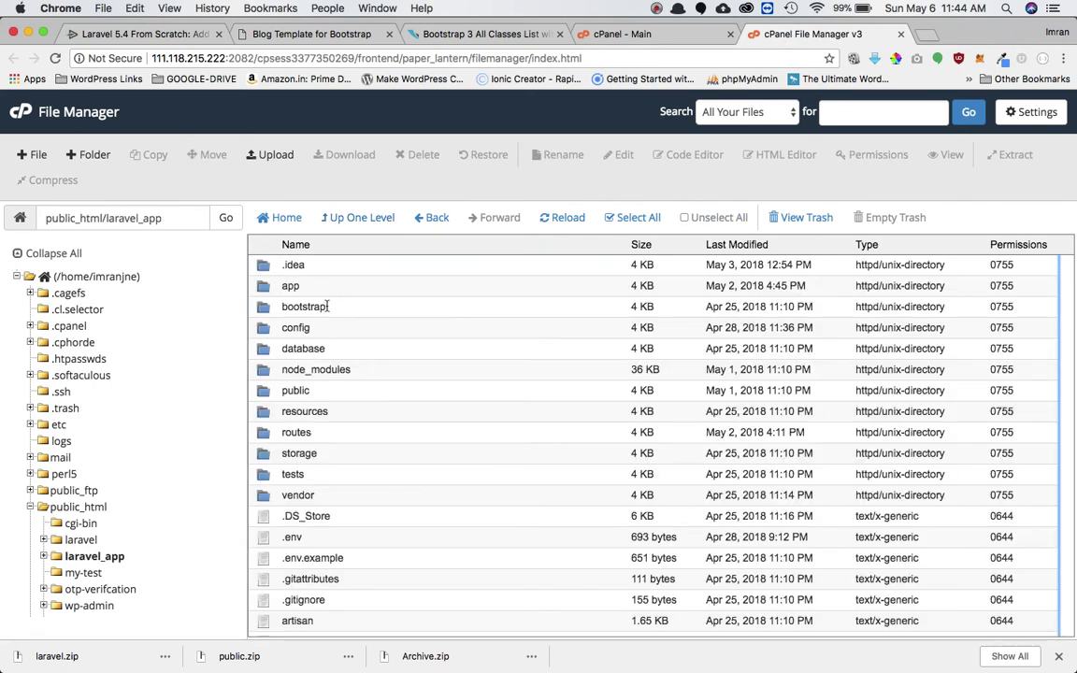
scroll(355, 344, down, 5)
scroll(355, 344, up, 5)
Move the public folder in public_html/laravel_app to the trash
click(260, 393)
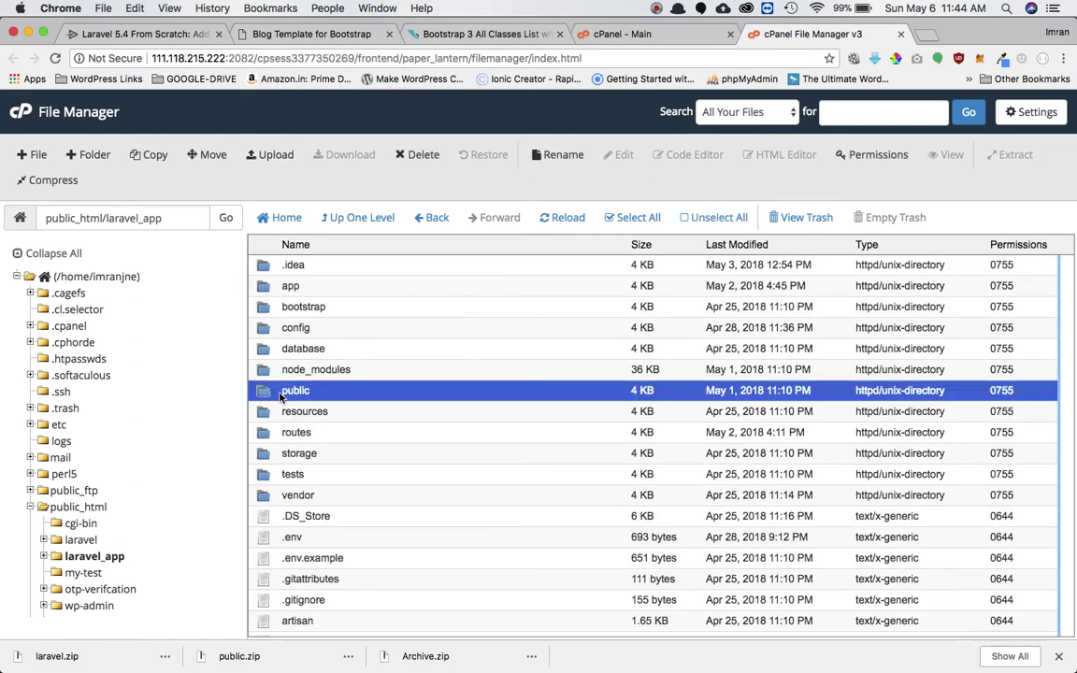
click(420, 157)
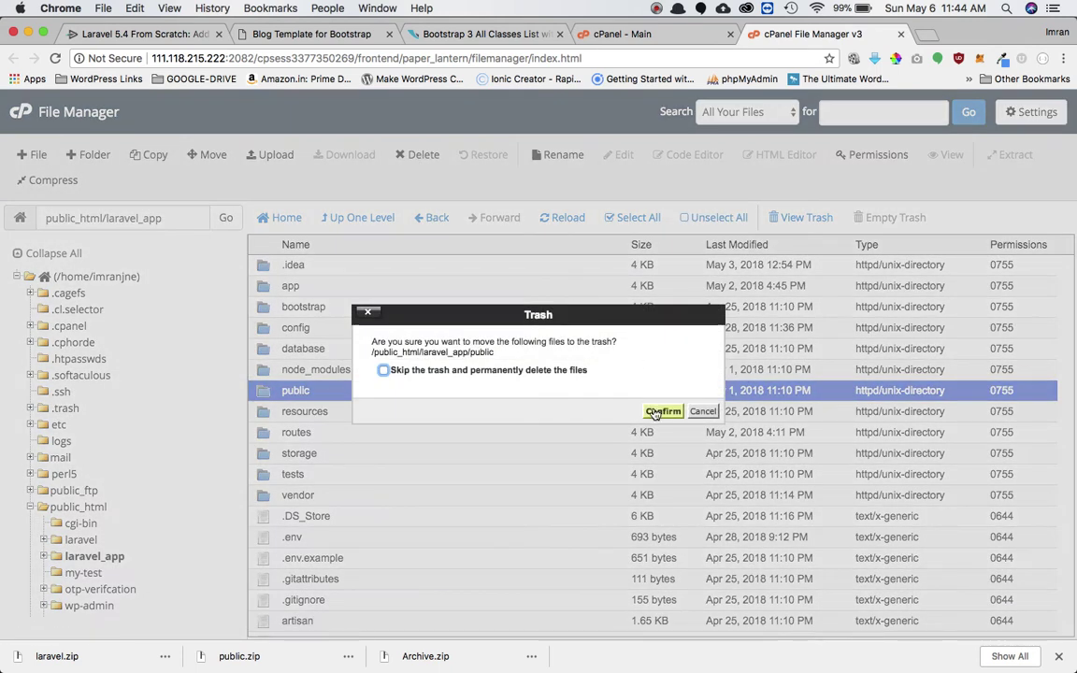
click(662, 412)
Return to public_html in the file manager, then open the MySQL Databases page from the cPanel main page
click(333, 214)
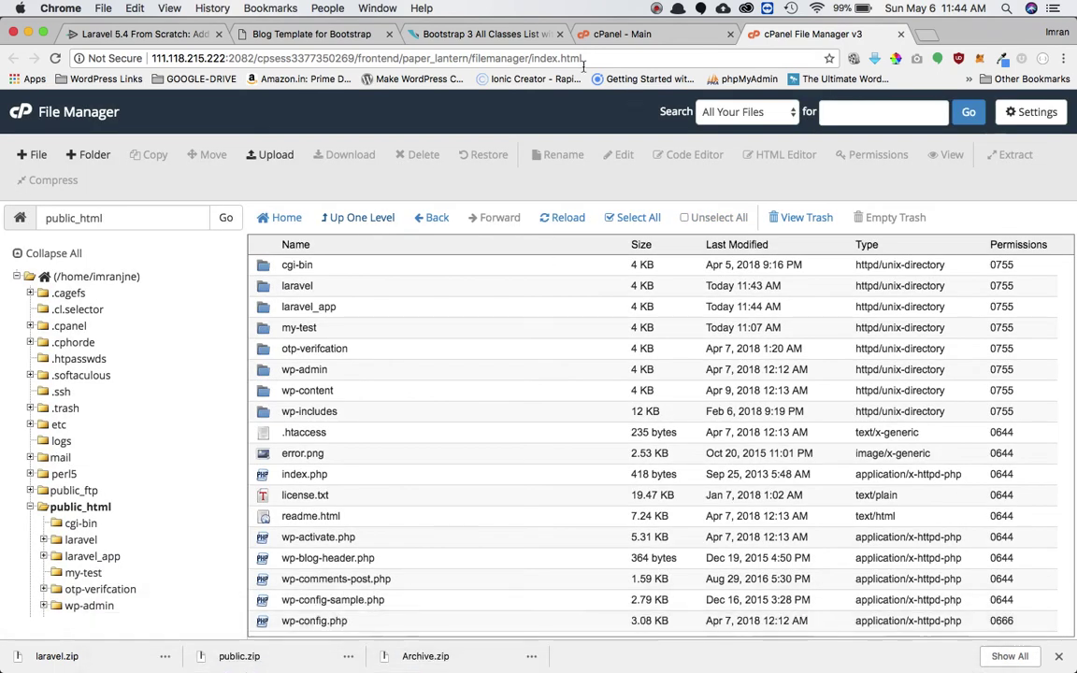
click(602, 35)
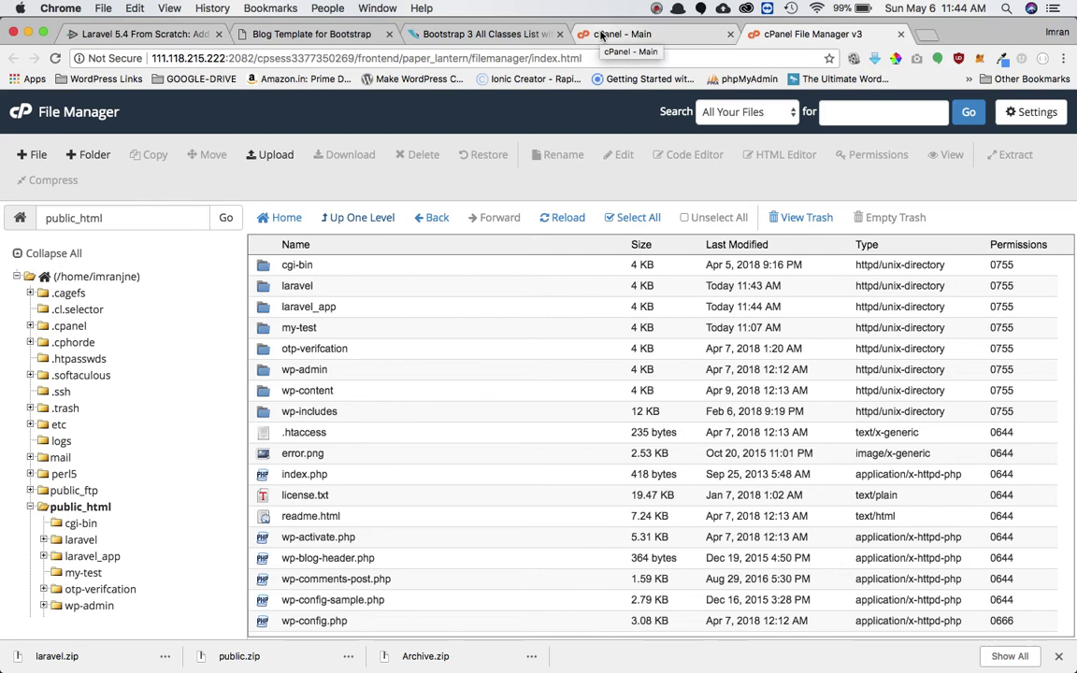
scroll(577, 367, down, 10)
scroll(577, 368, up, 10)
scroll(577, 369, down, 5)
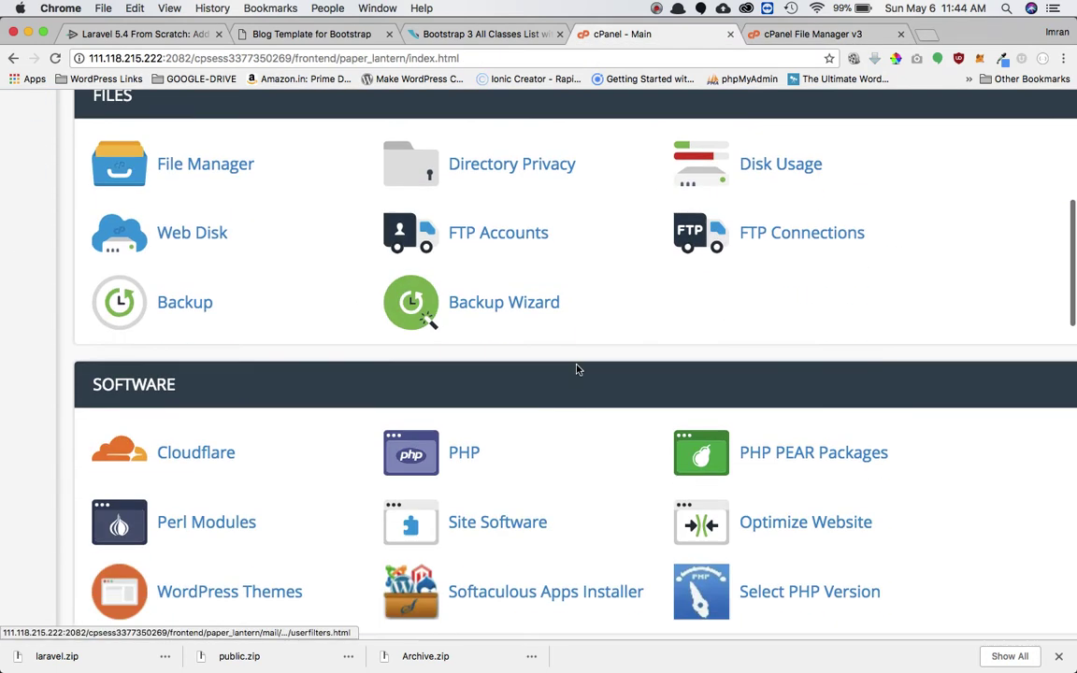
scroll(577, 368, down, 1)
scroll(577, 367, down, 3)
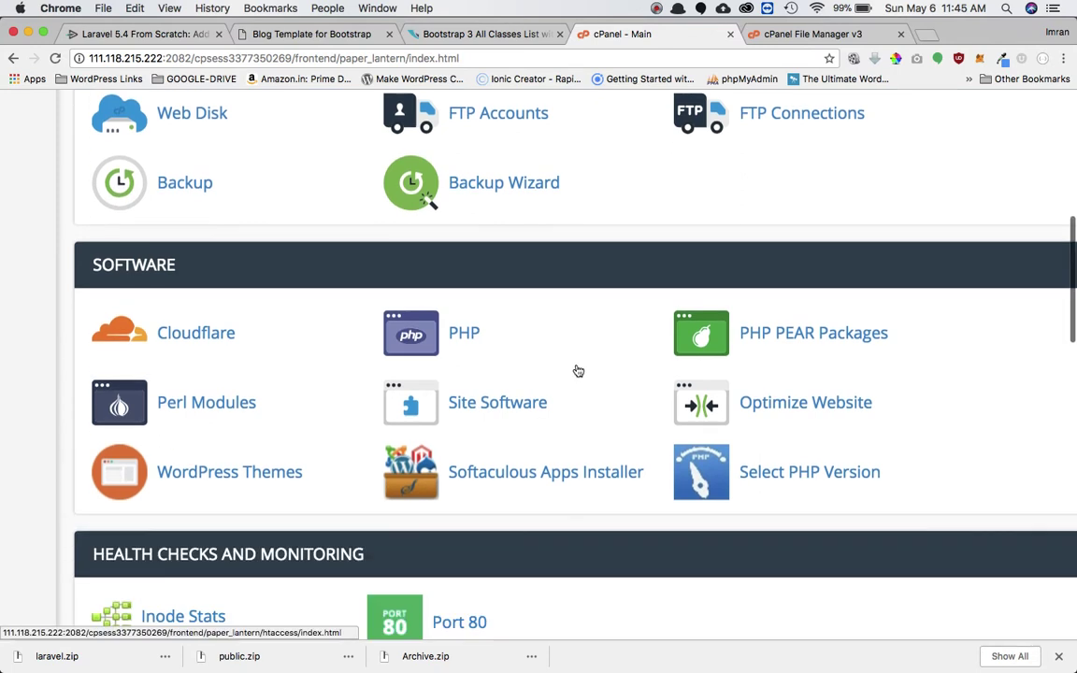
scroll(543, 409, down, 10)
scroll(557, 411, down, 1)
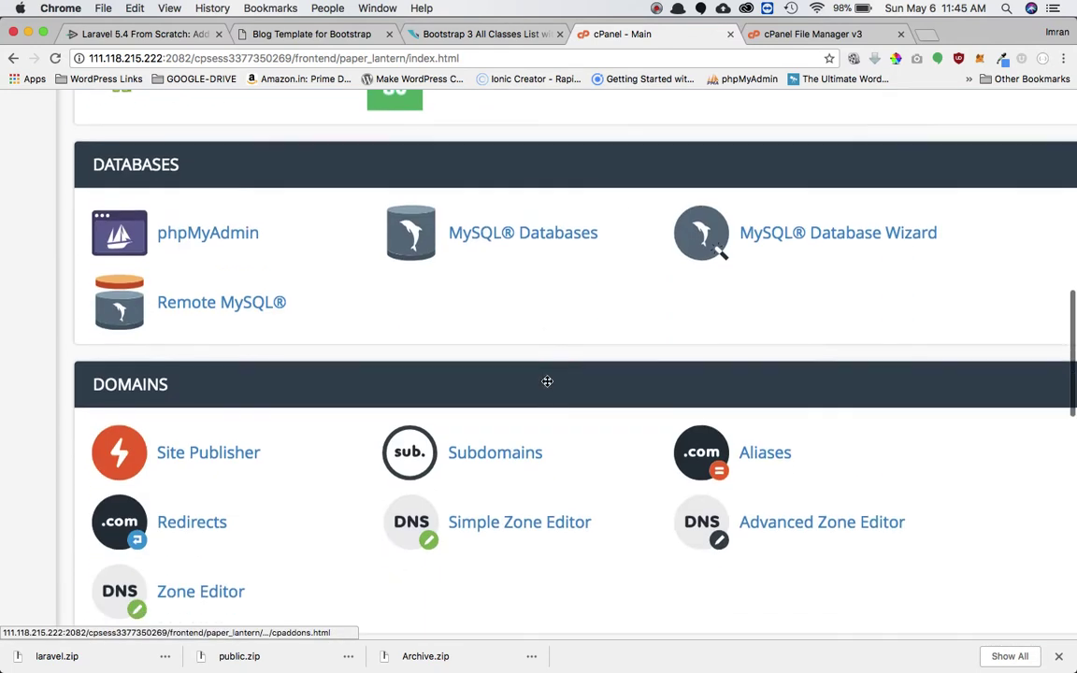
click(493, 233)
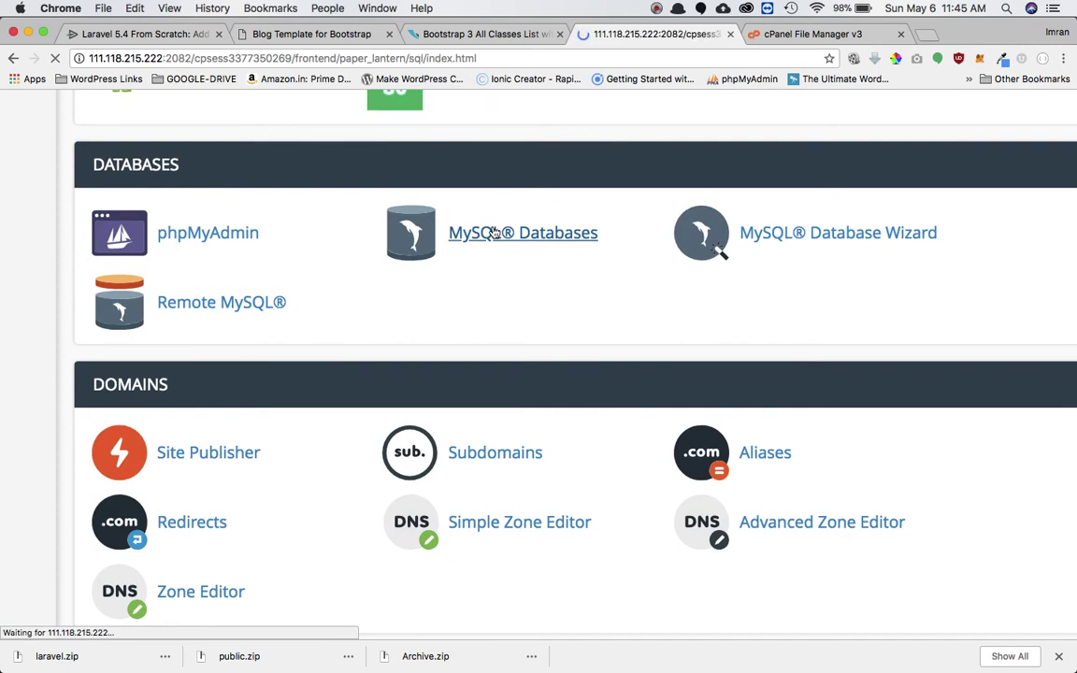
Create a new MySQL database named laravel after the account prefix
click(249, 345)
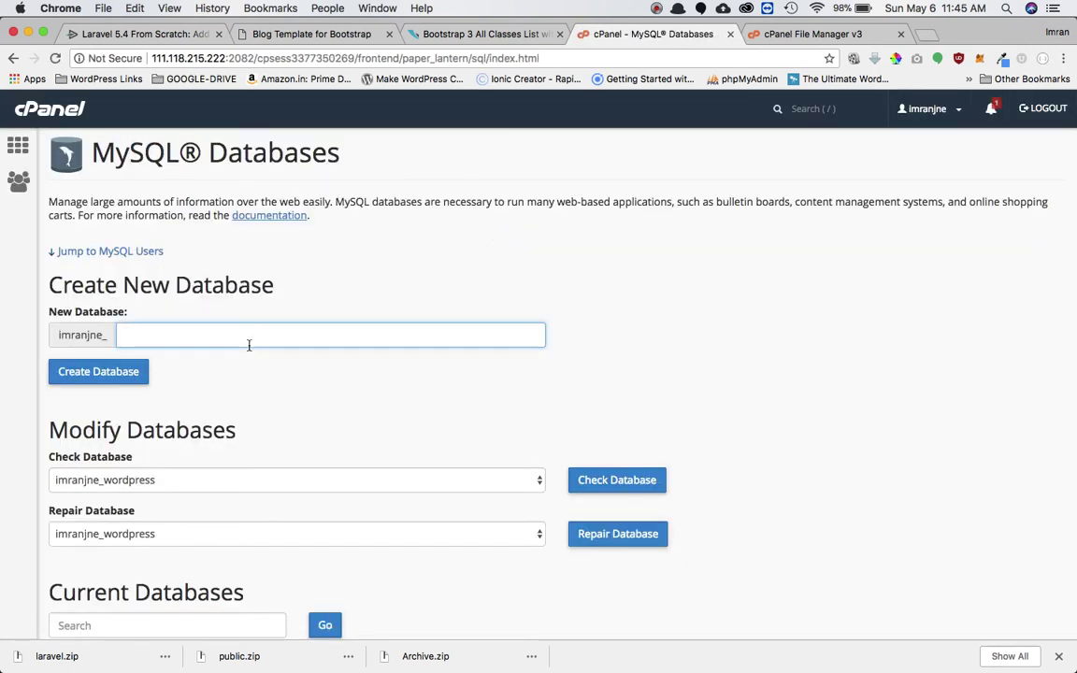
scroll(249, 345, down, 2)
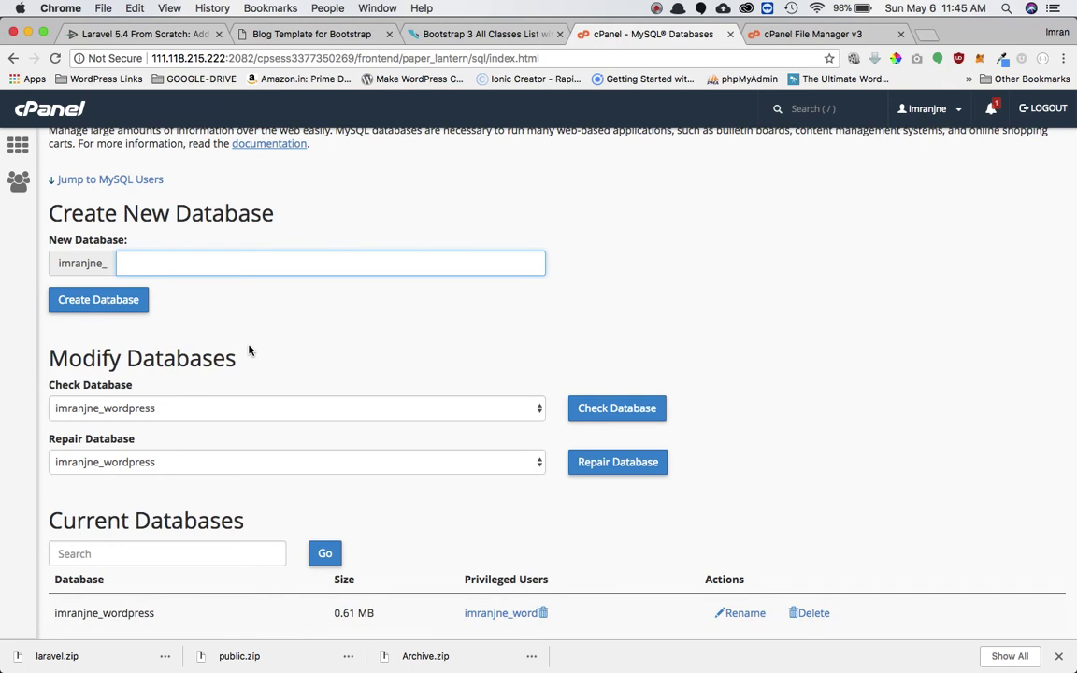
text(laravel)
click(140, 301)
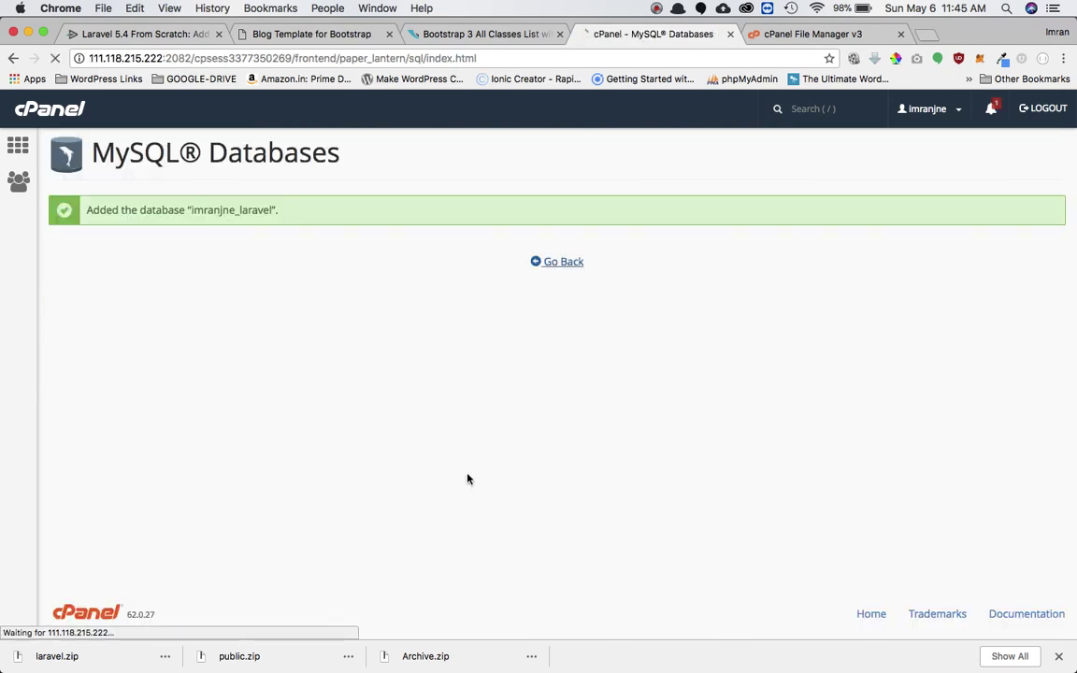
Create a MySQL user by entering a username and the database password twice, decline saving the password, and return to the databases page
scroll(346, 419, down, 5)
scroll(346, 419, down, 1)
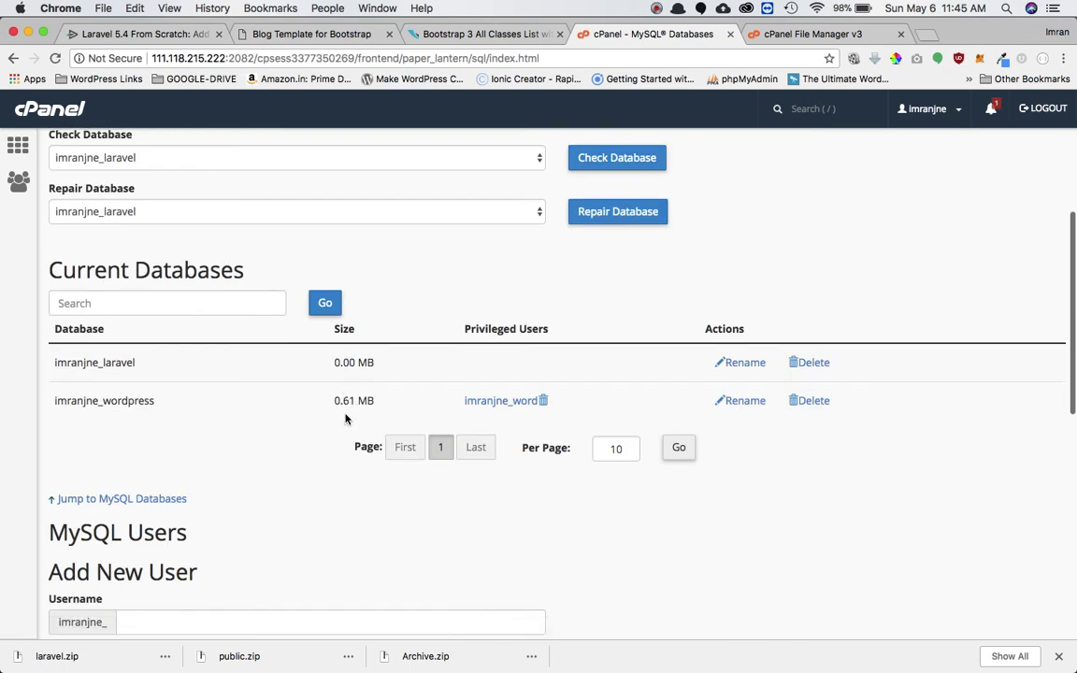
scroll(346, 419, up, 3)
scroll(346, 419, down, 3)
scroll(346, 419, down, 5)
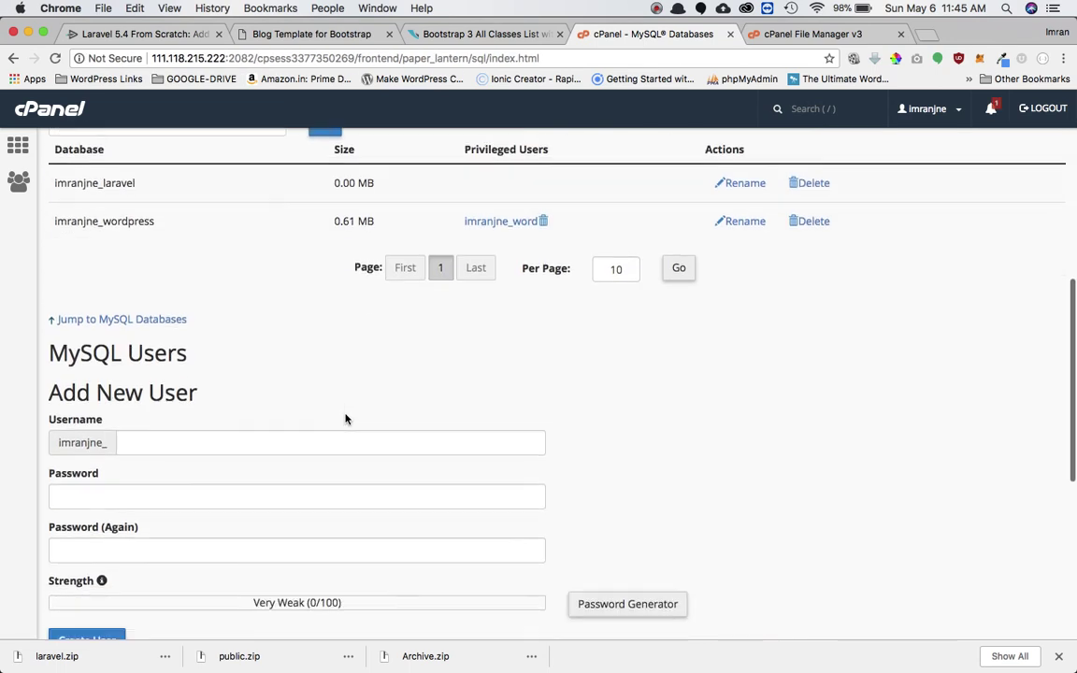
click(224, 408)
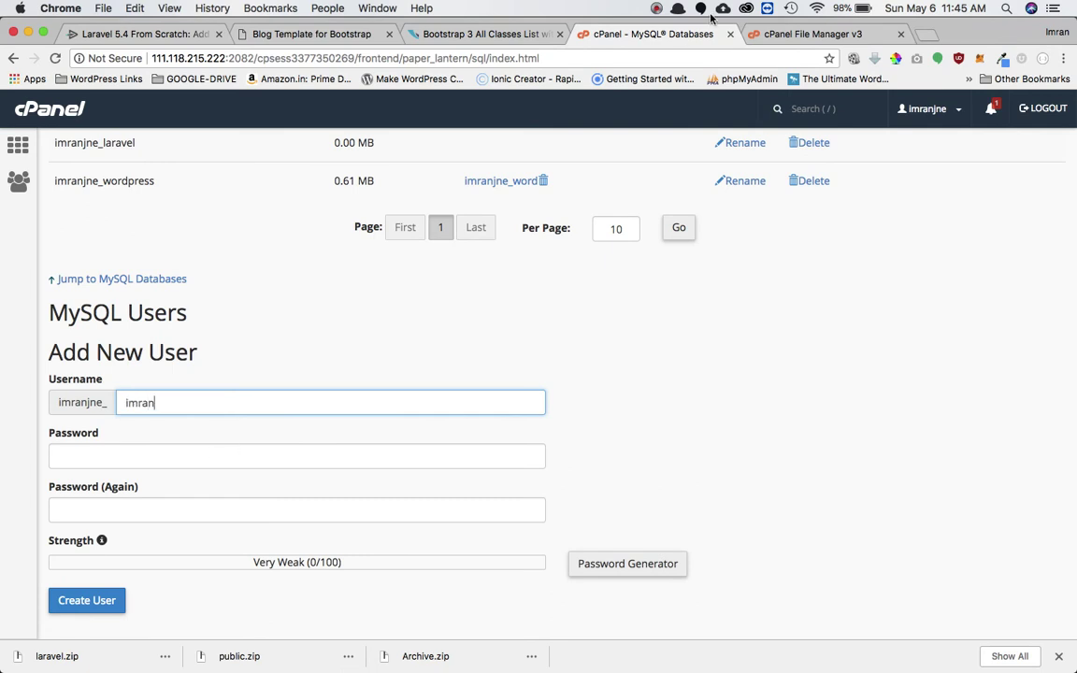
text(imran)
click(658, 8)
click(96, 458)
key(super+v)
click(110, 508)
key(super+v)
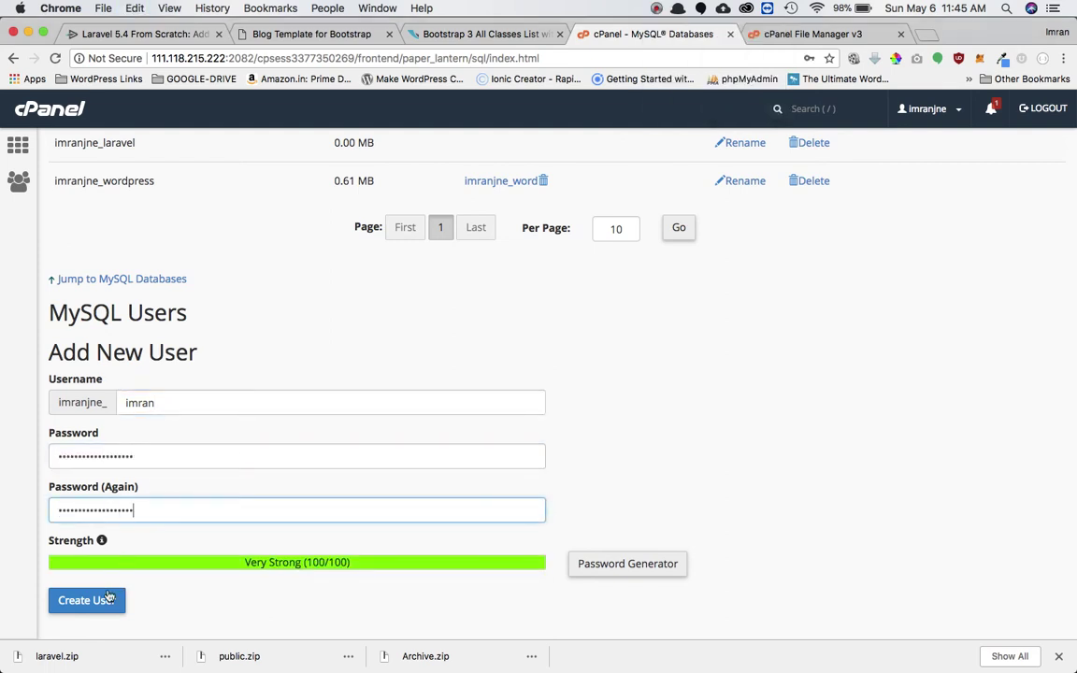
click(106, 600)
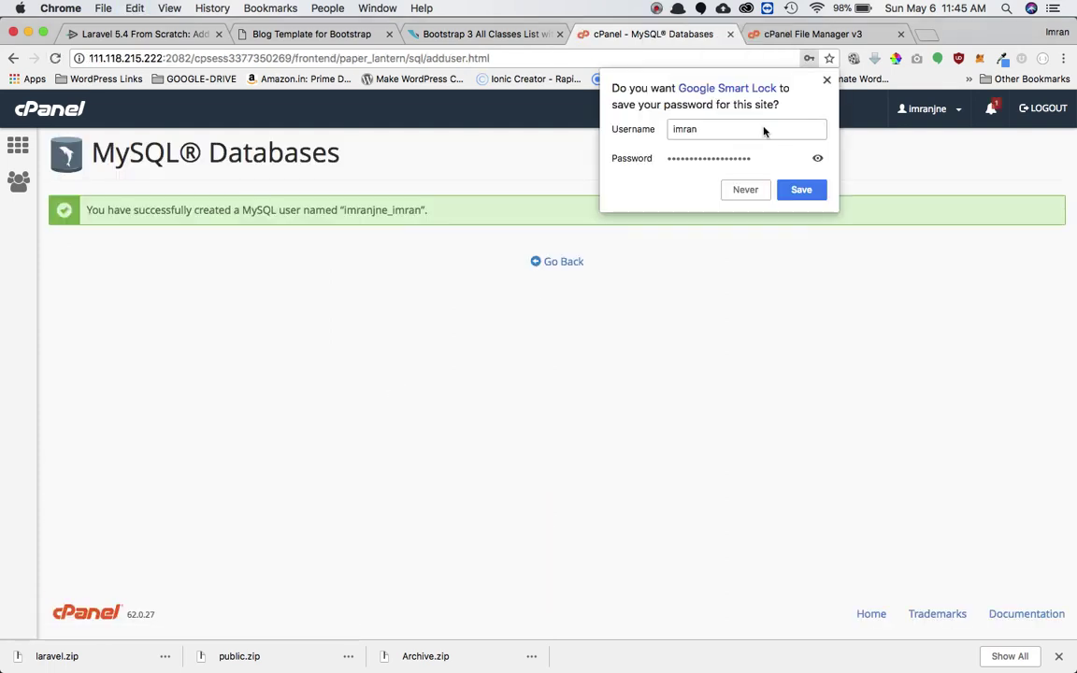
click(825, 83)
click(575, 264)
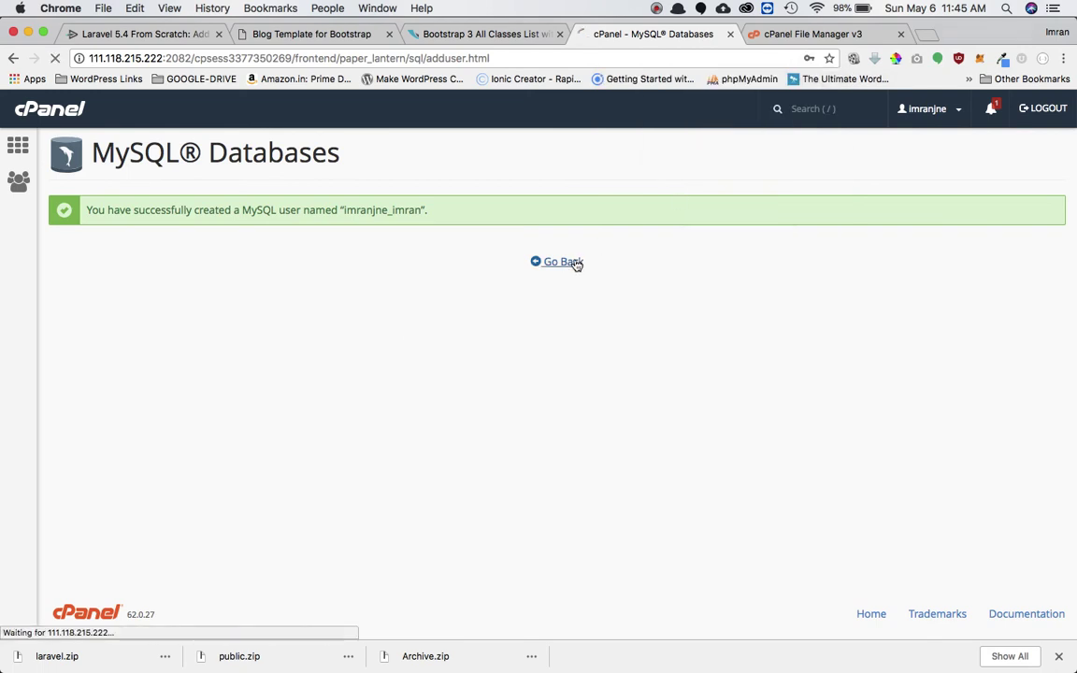
Add the new MySQL user to the laravel database and grant it ALL PRIVILEGES
scroll(317, 377, down, 3)
scroll(317, 376, down, 2)
scroll(317, 377, down, 4)
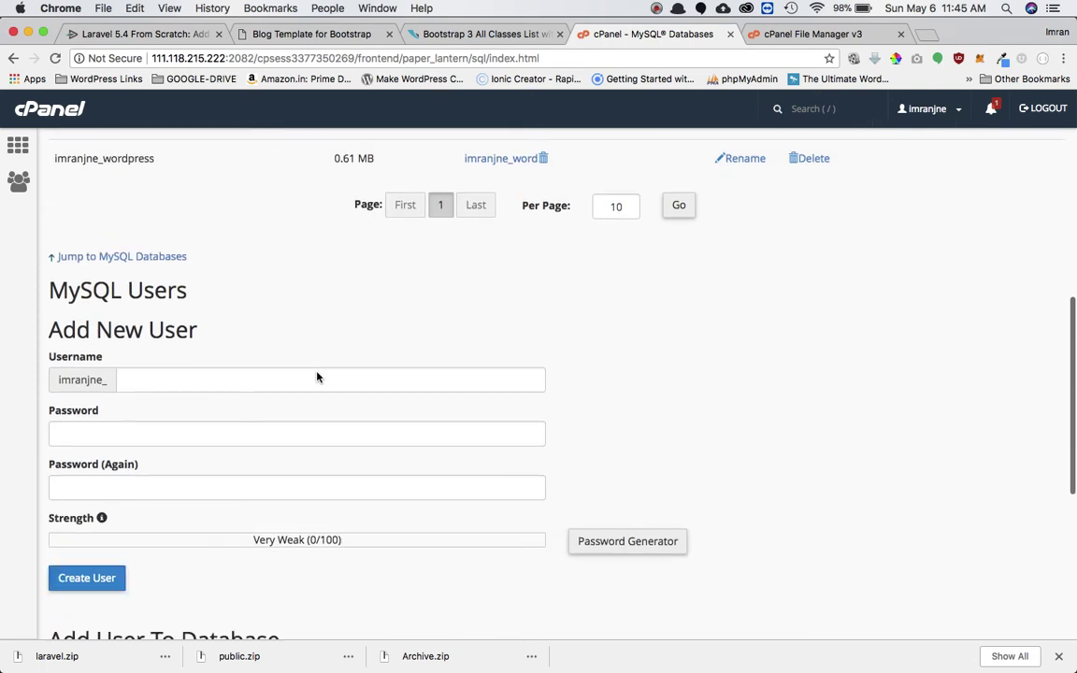
scroll(317, 377, down, 5)
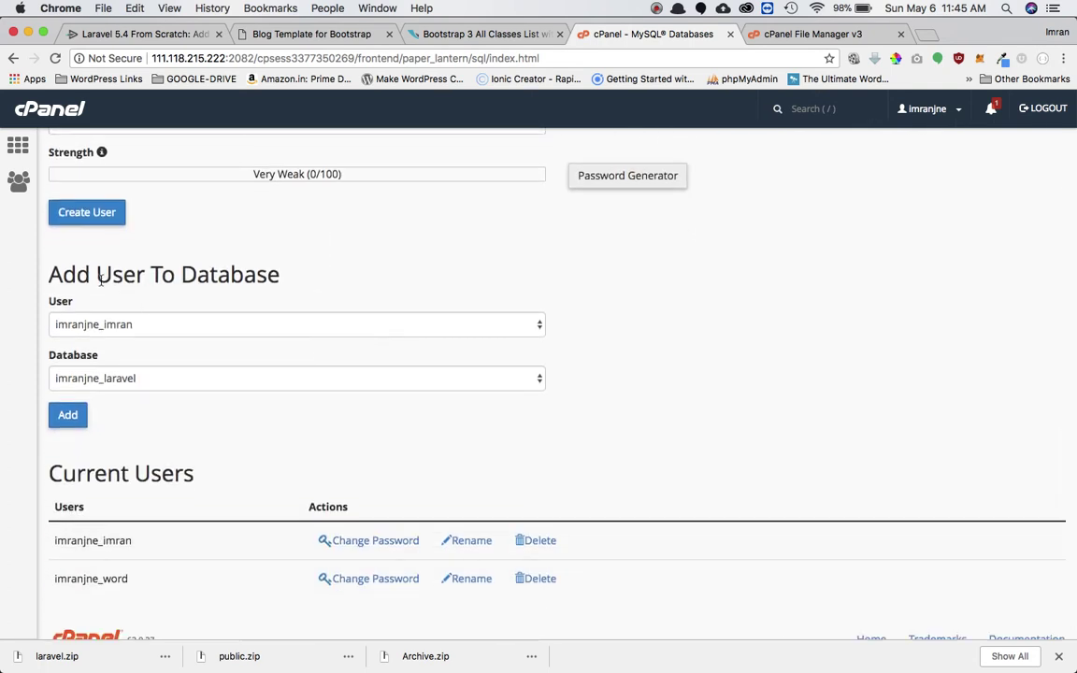
click(182, 332)
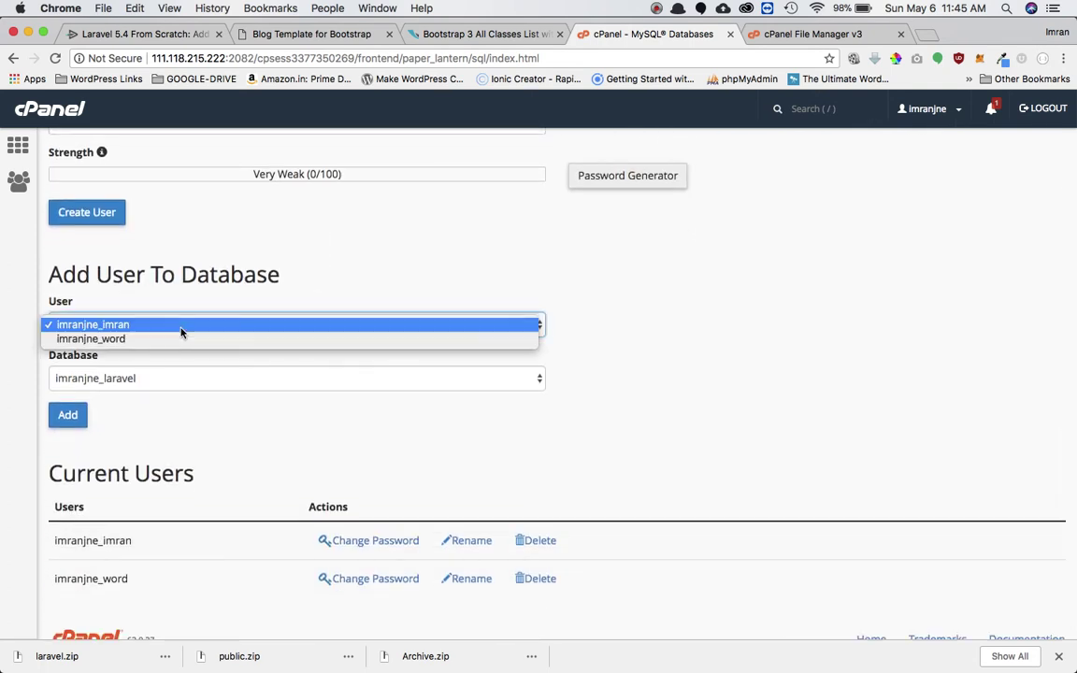
click(172, 329)
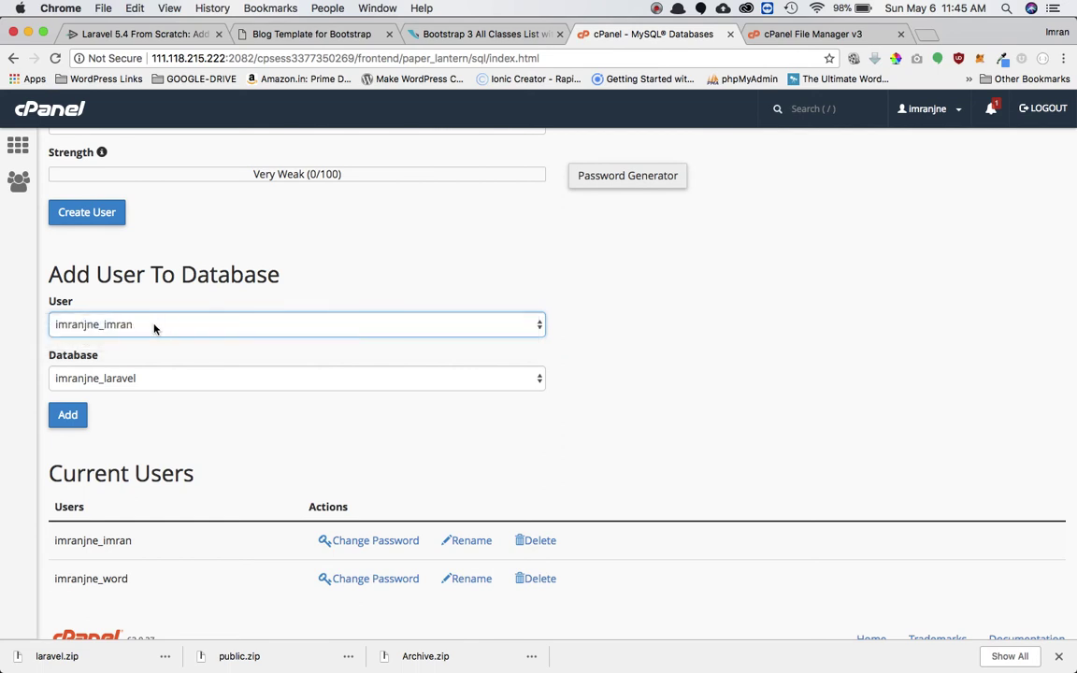
click(161, 383)
click(161, 380)
click(67, 417)
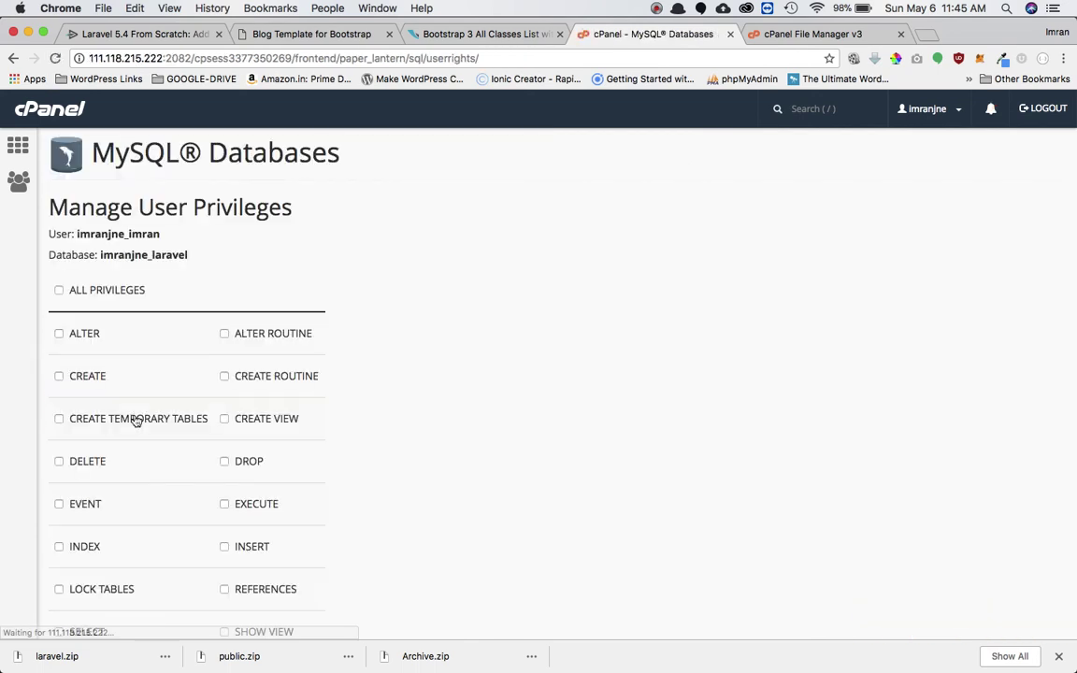
click(60, 291)
scroll(276, 391, down, 4)
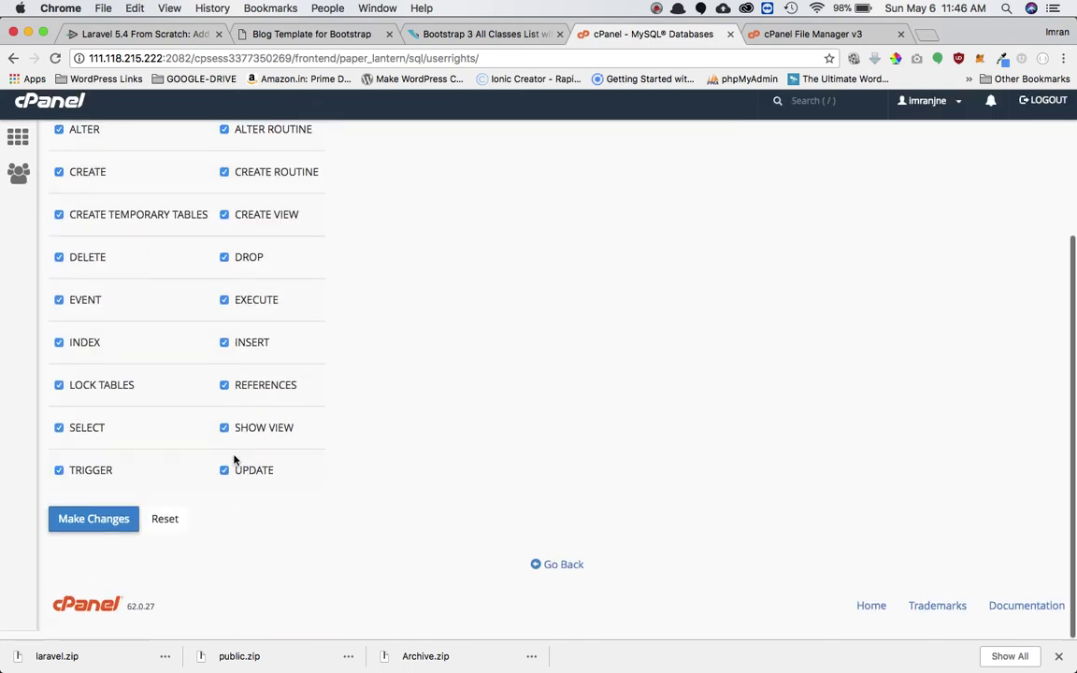
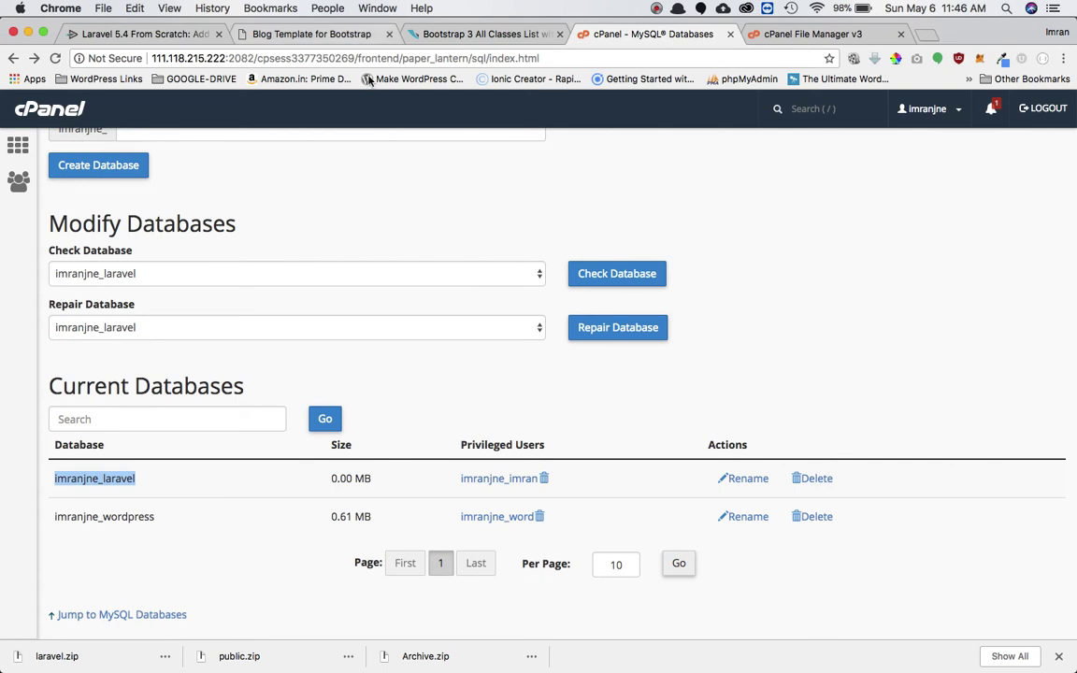
scroll(267, 231, up, 5)
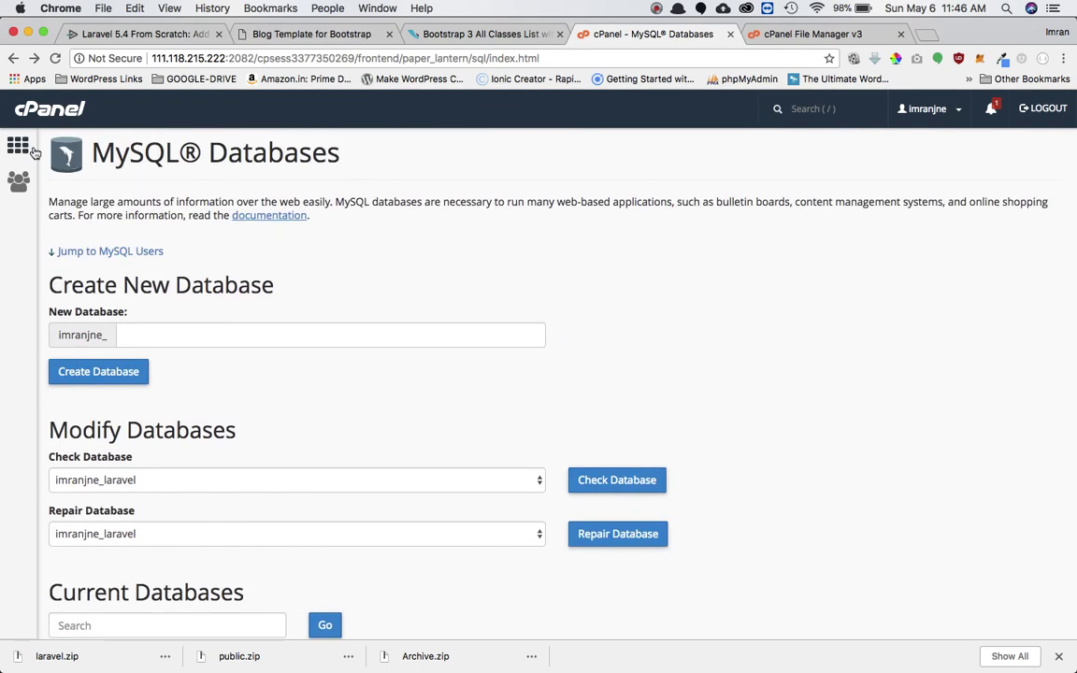
click(13, 58)
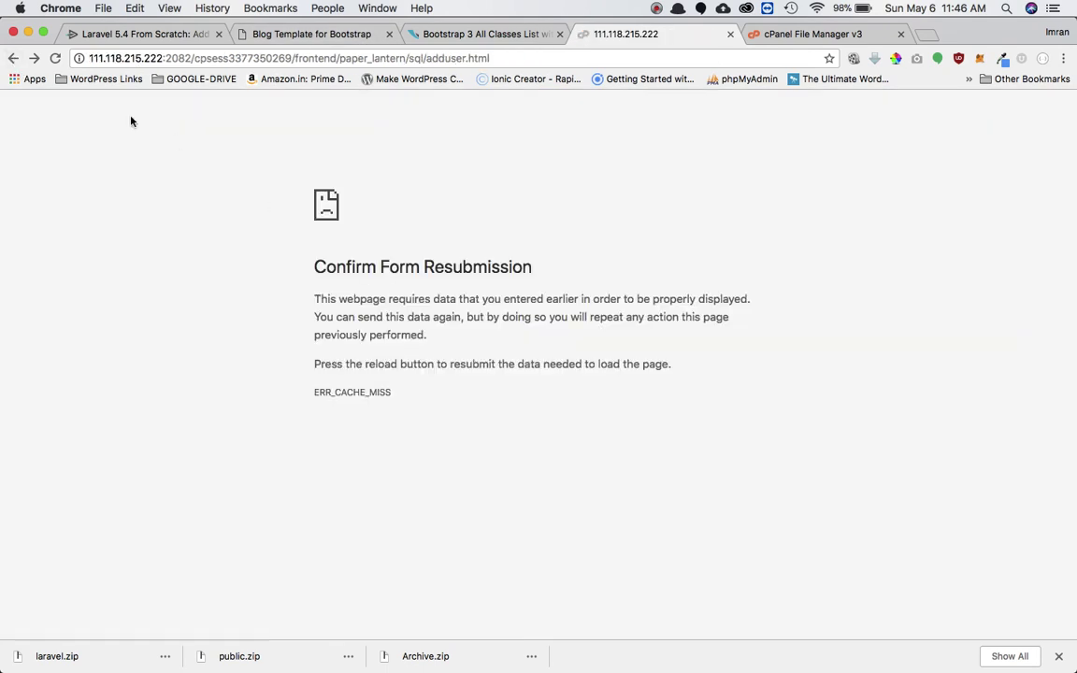
click(34, 58)
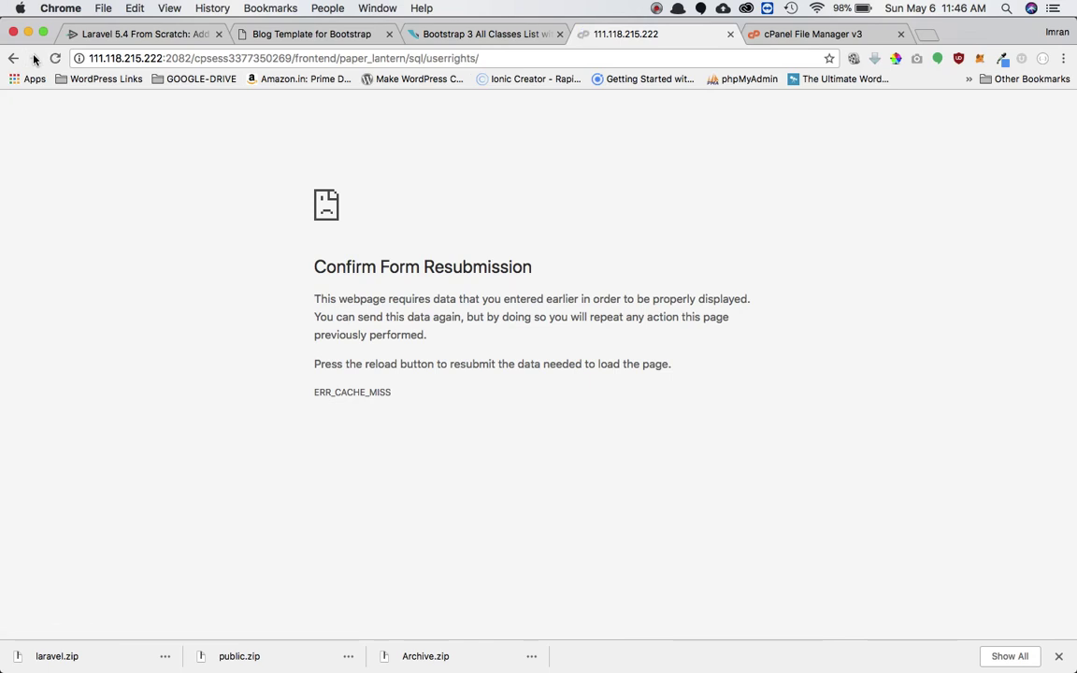
click(656, 9)
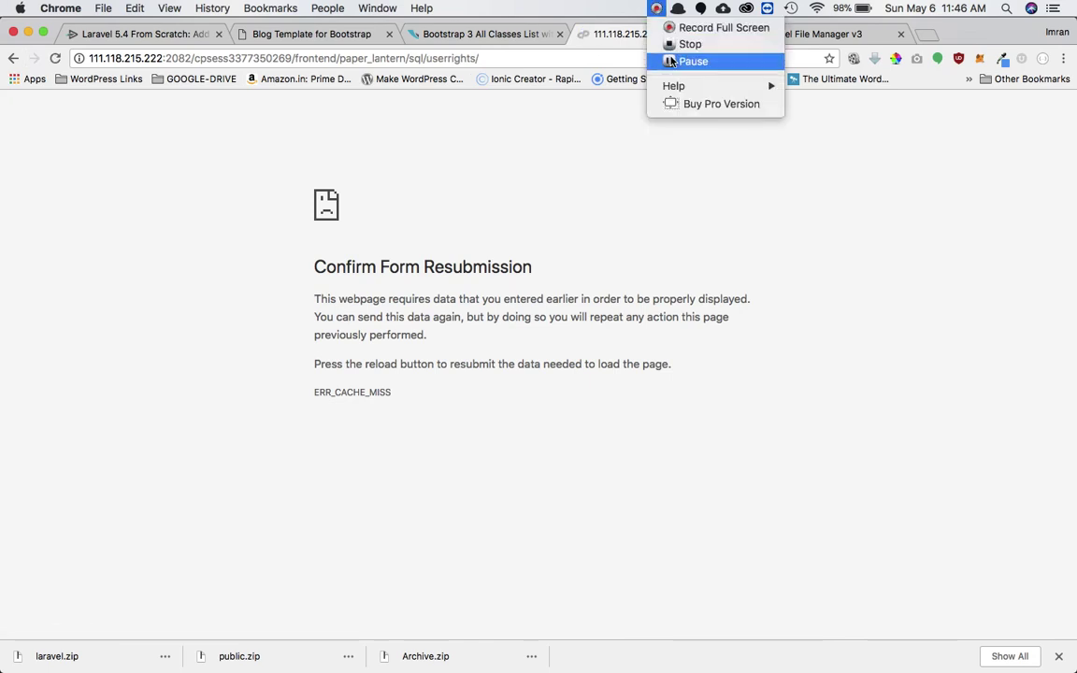
click(687, 60)
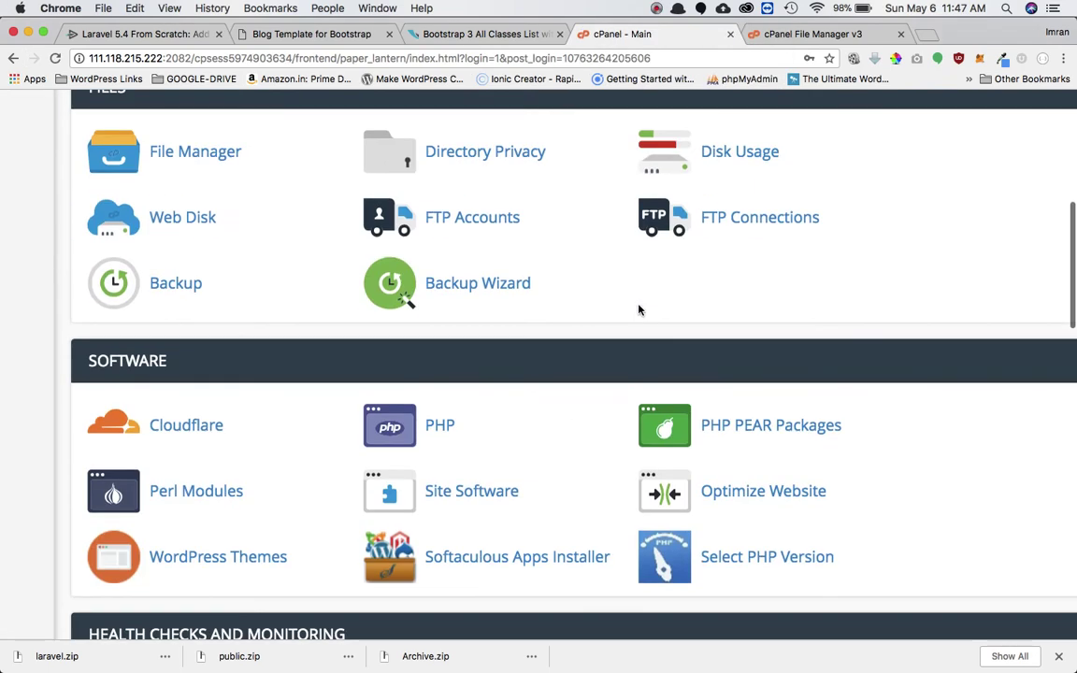
Open phpMyAdmin from the cPanel databases section and display the structure of the new laravel database
scroll(601, 350, down, 10)
click(212, 265)
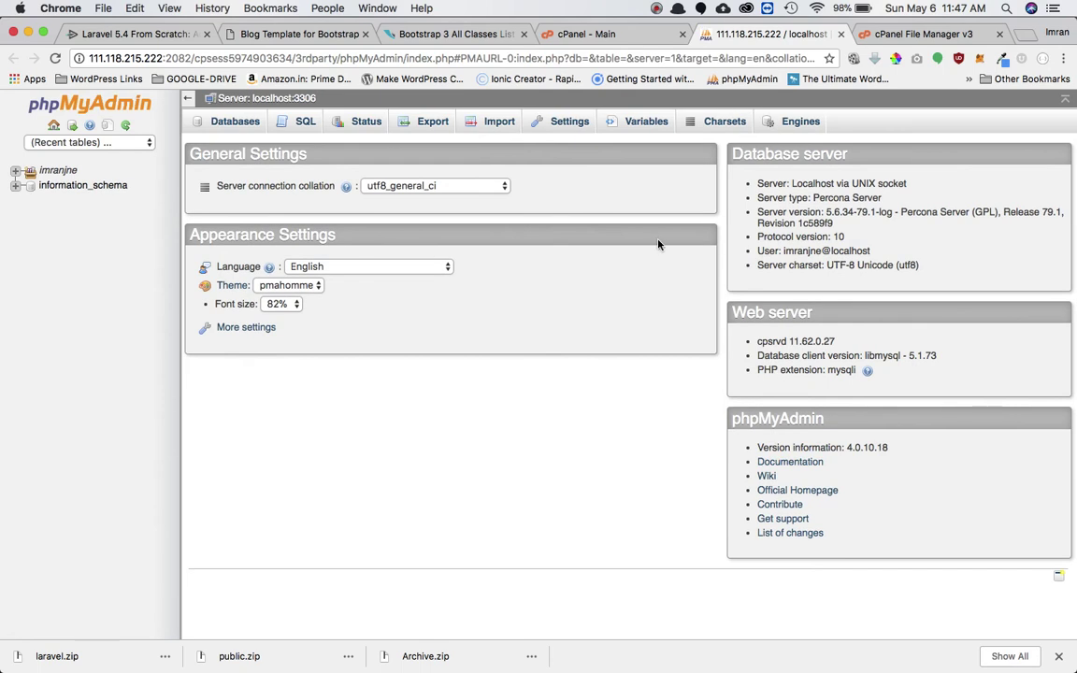
click(15, 172)
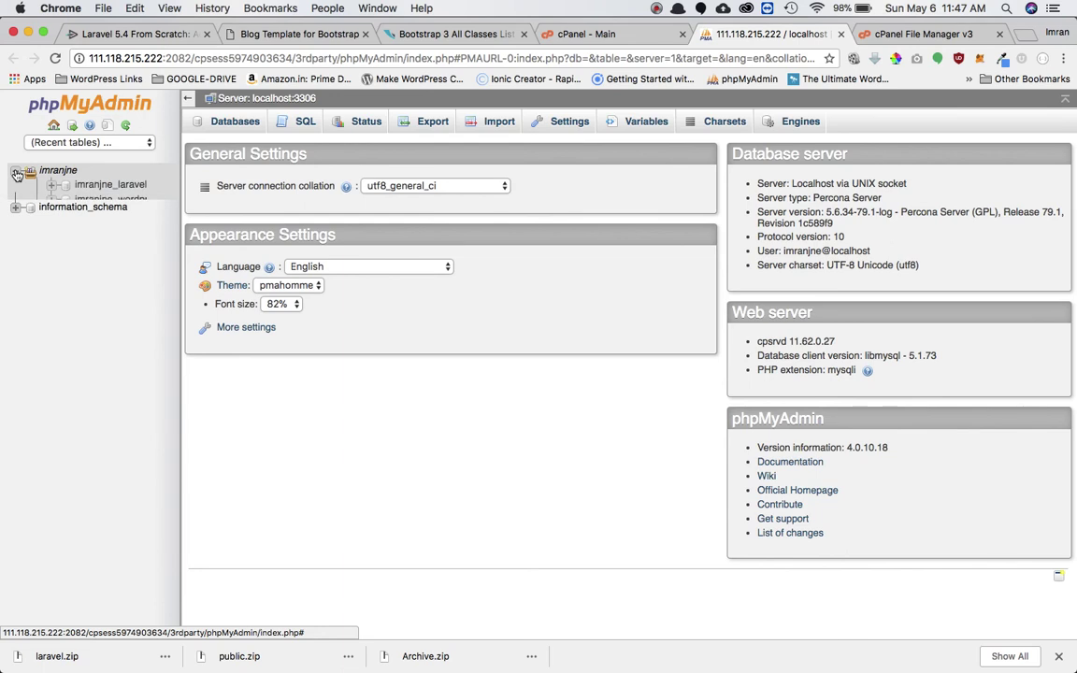
click(82, 187)
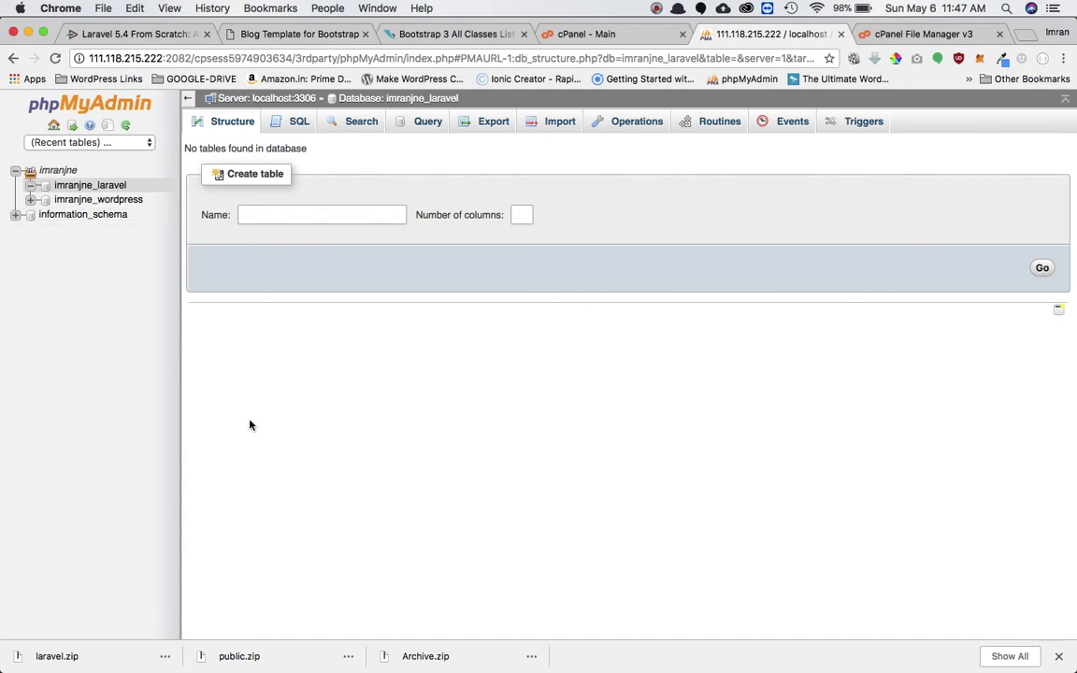
Switch to Sequel Pro and keep the local laravel database selected
mouse_move(374, 655)
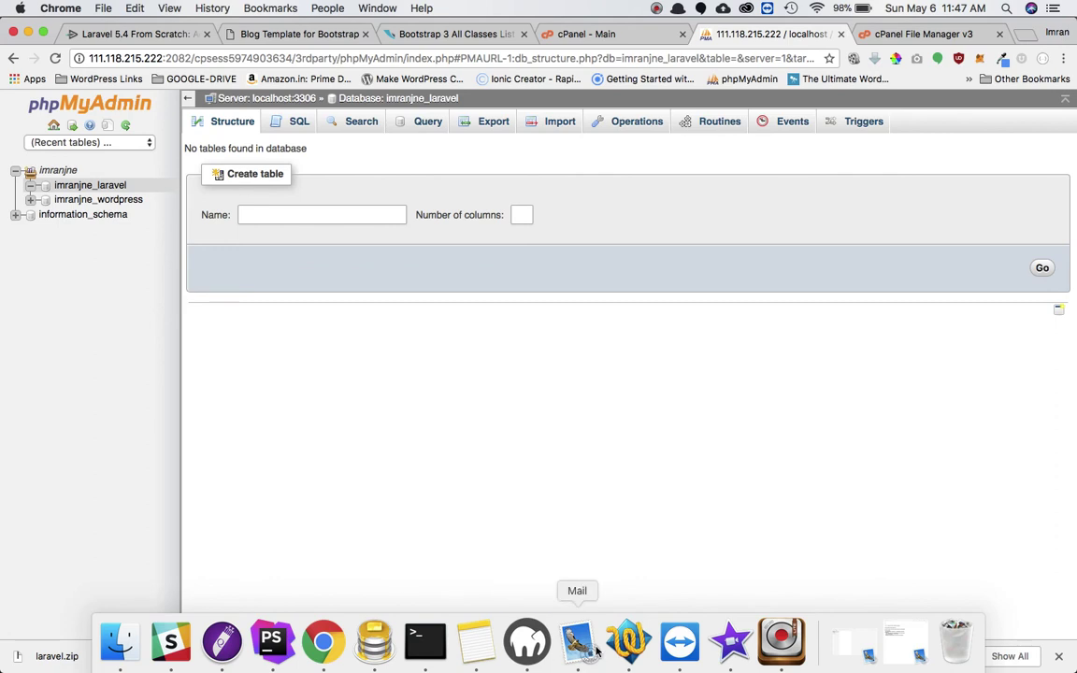
click(374, 644)
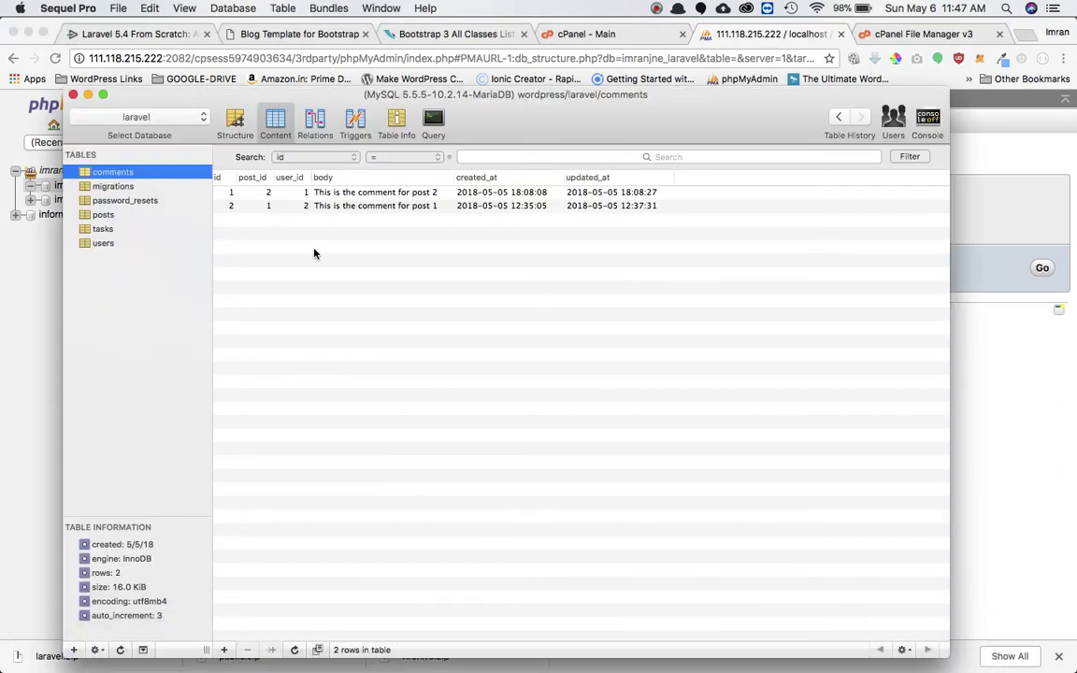
click(154, 124)
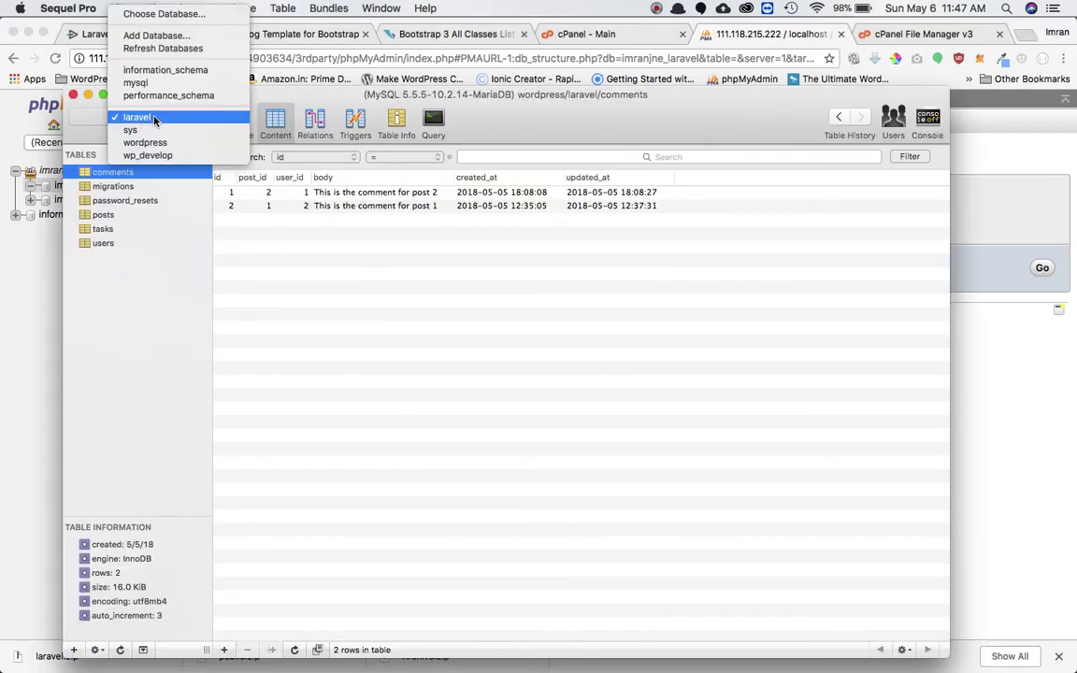
click(147, 107)
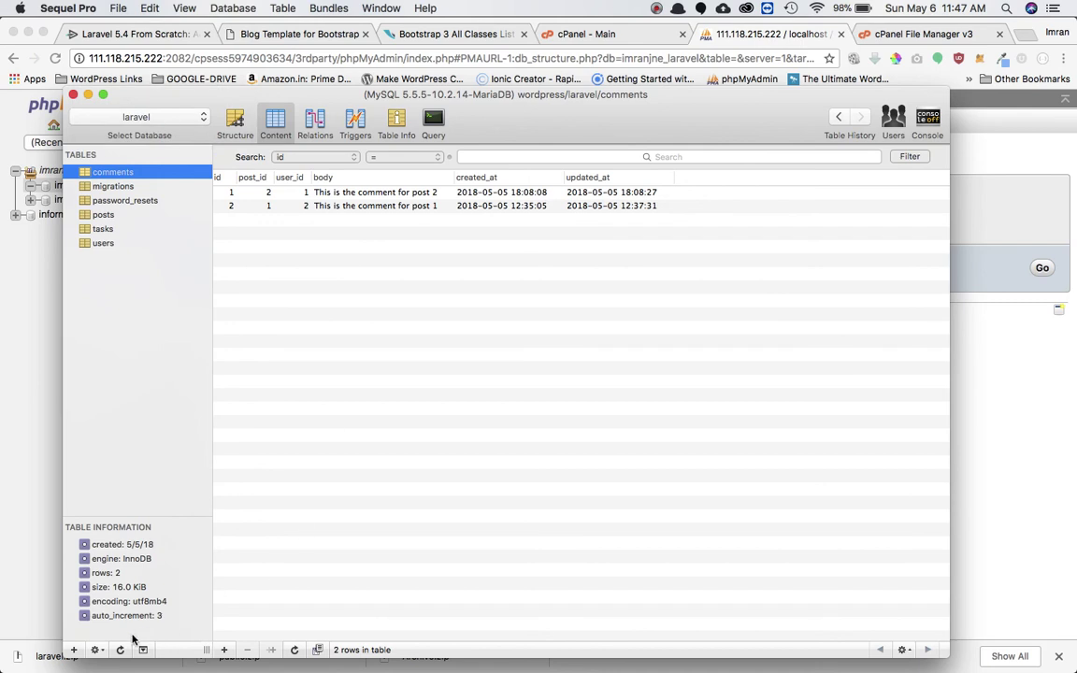
Export all tables of the local laravel database as an SQL dump to Downloads, replacing the existing laravel_2018-05-06.sql
click(96, 649)
mouse_move(141, 595)
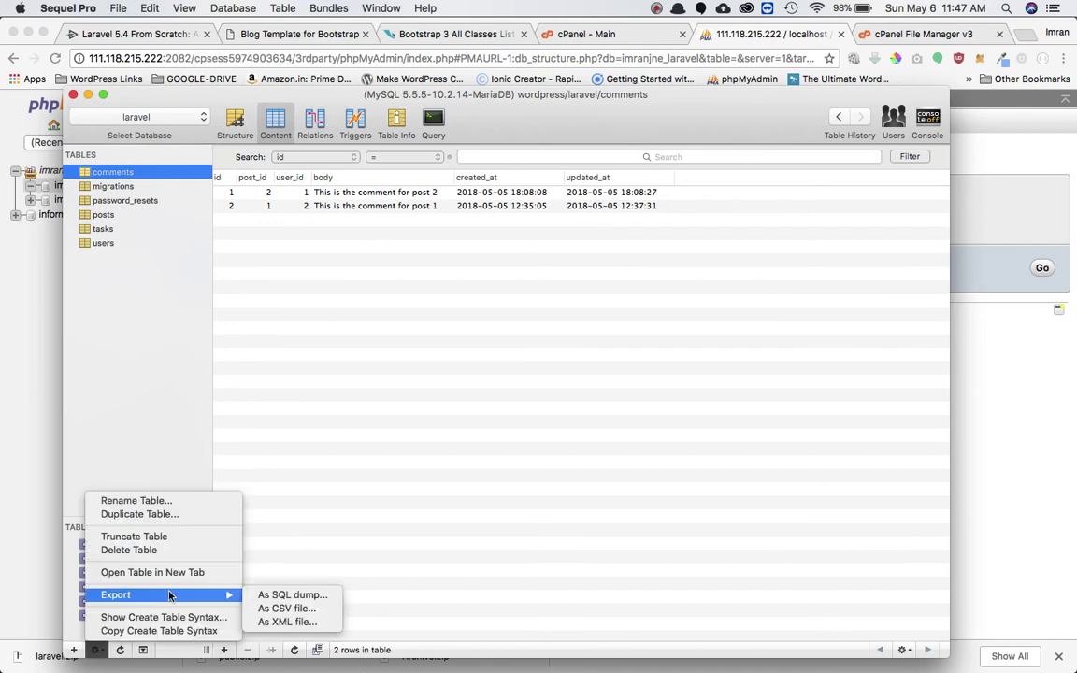
click(286, 599)
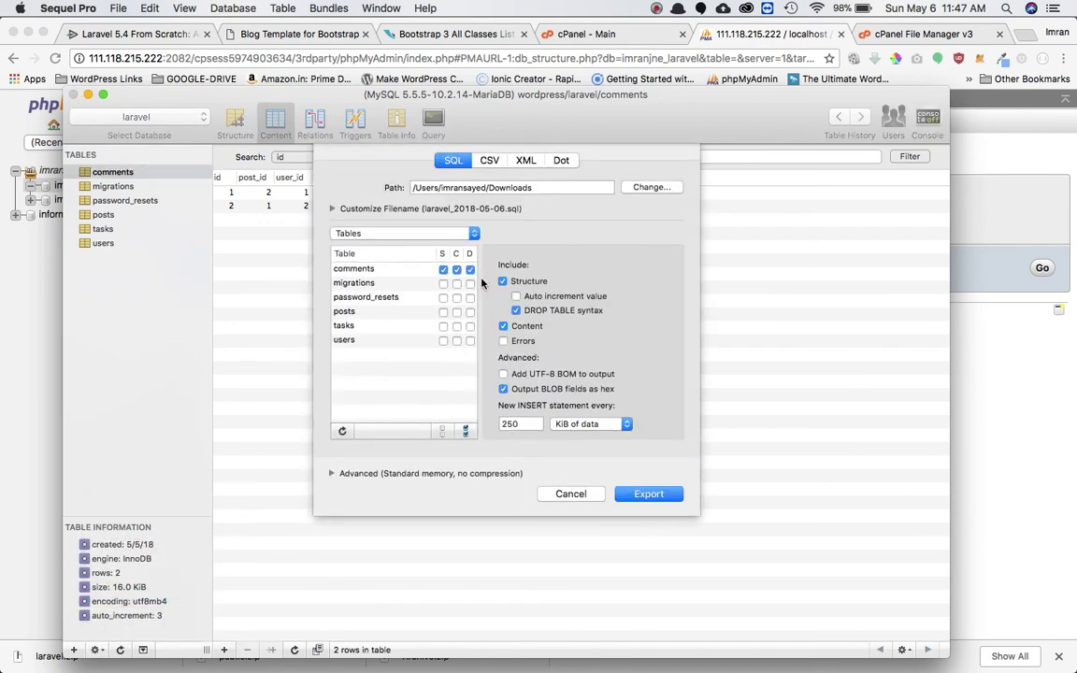
click(465, 431)
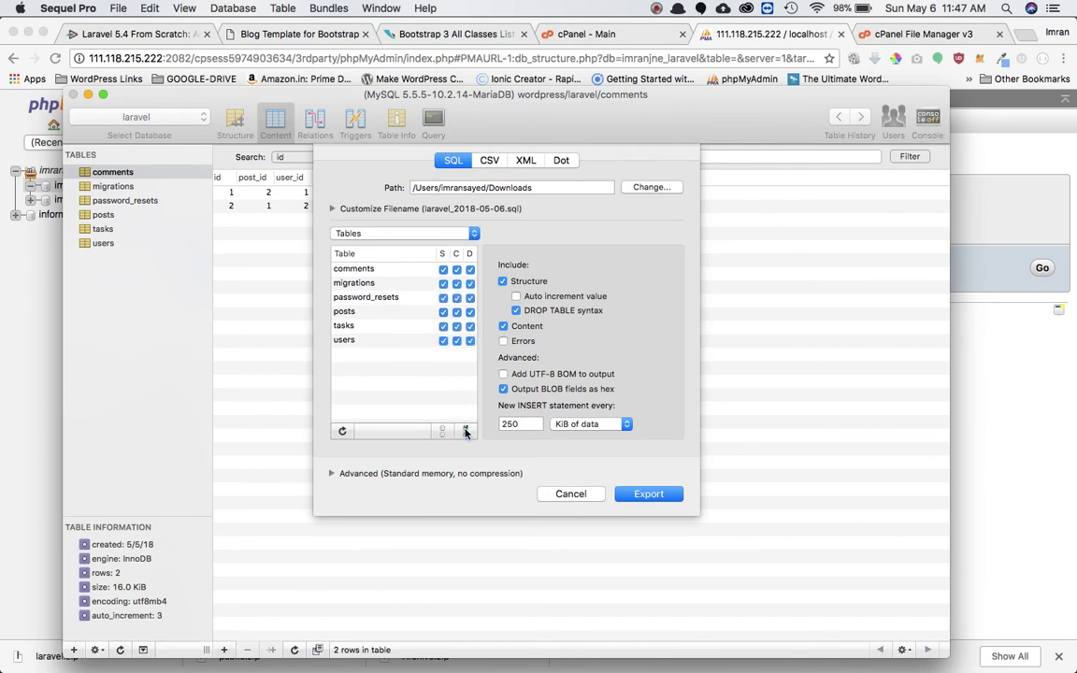
click(641, 501)
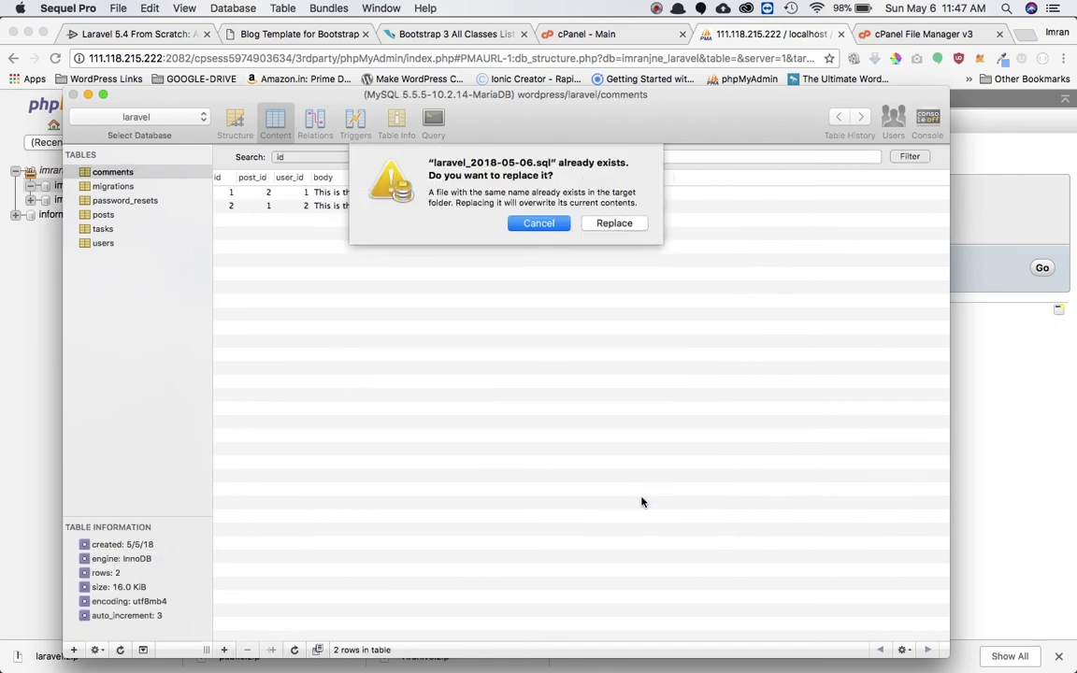
click(614, 223)
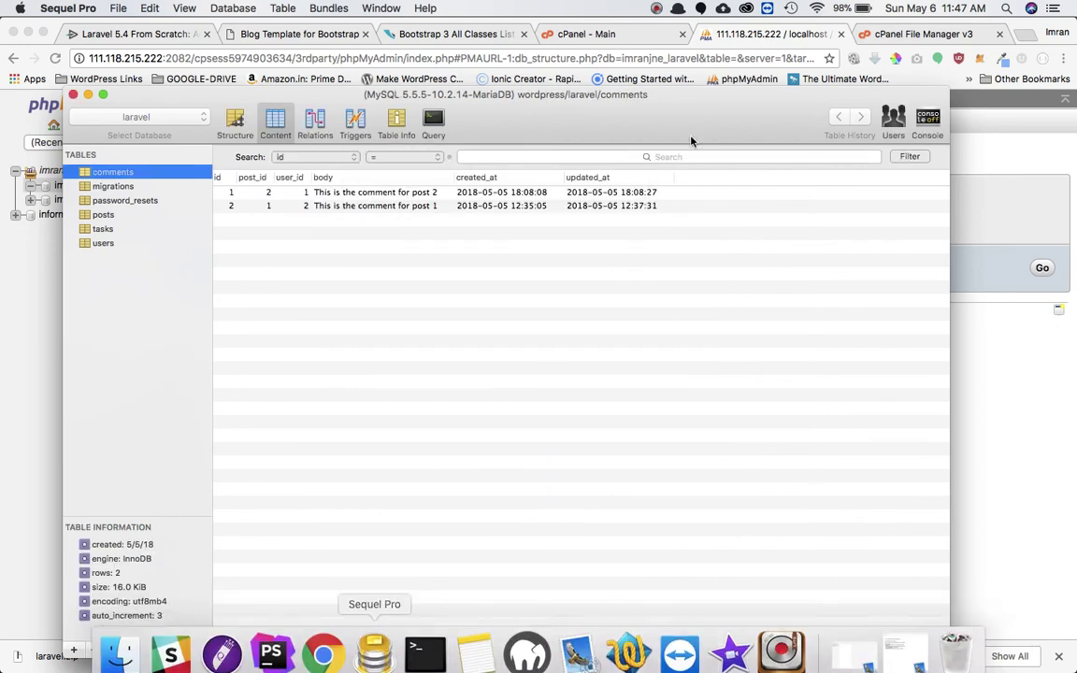
Switch to Finder and preview the exported laravel_2018-05-06.sql in the Downloads folder
mouse_move(169, 654)
click(119, 643)
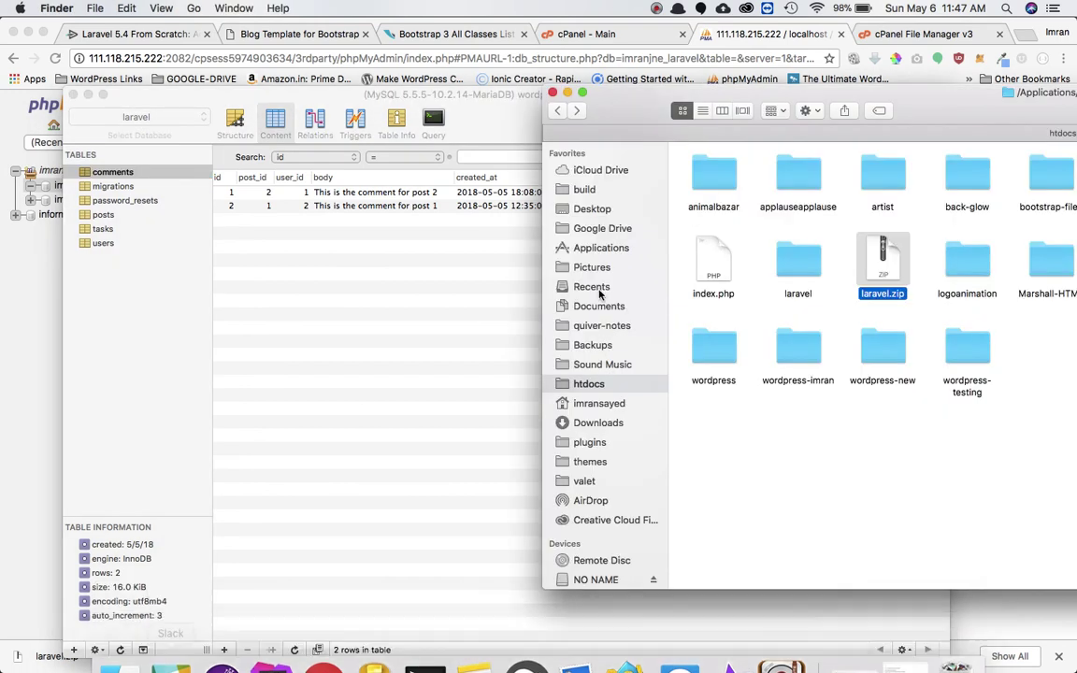
click(599, 422)
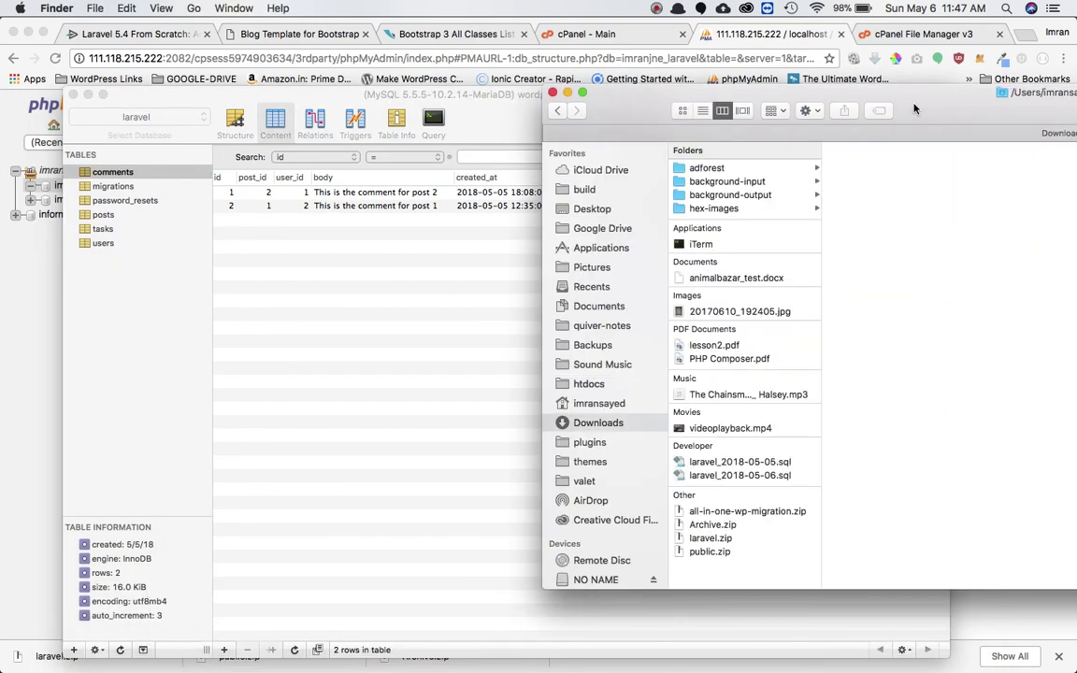
click(741, 479)
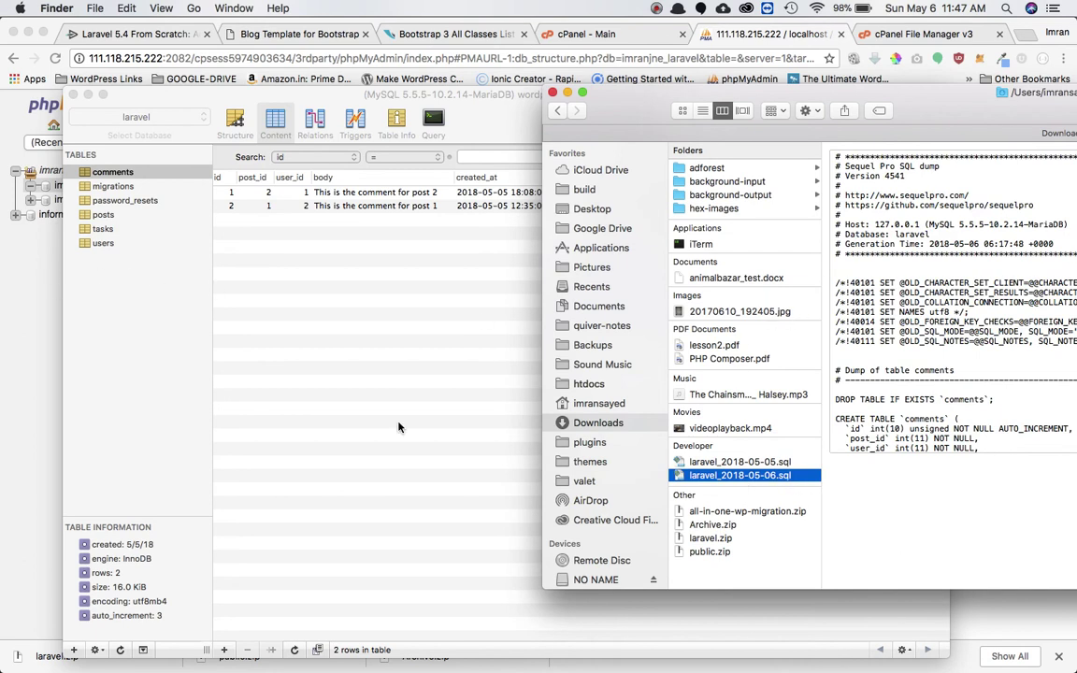
Switch back to phpMyAdmin in Chrome and import laravel_2018-05-06.sql from Downloads into the hosted laravel database
click(26, 325)
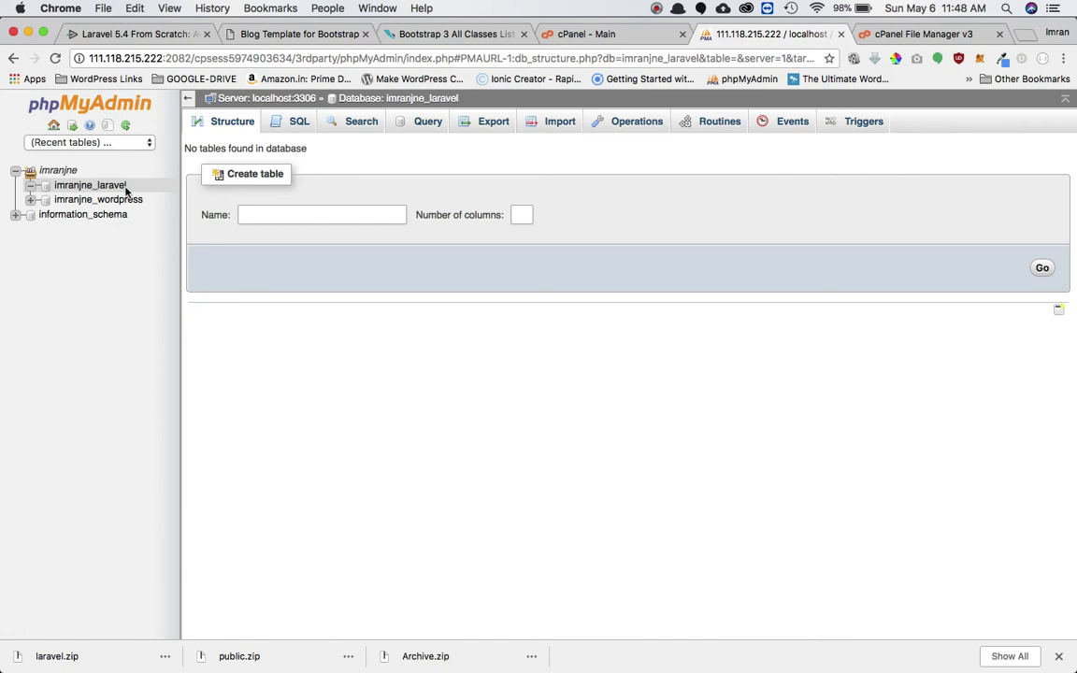
click(557, 122)
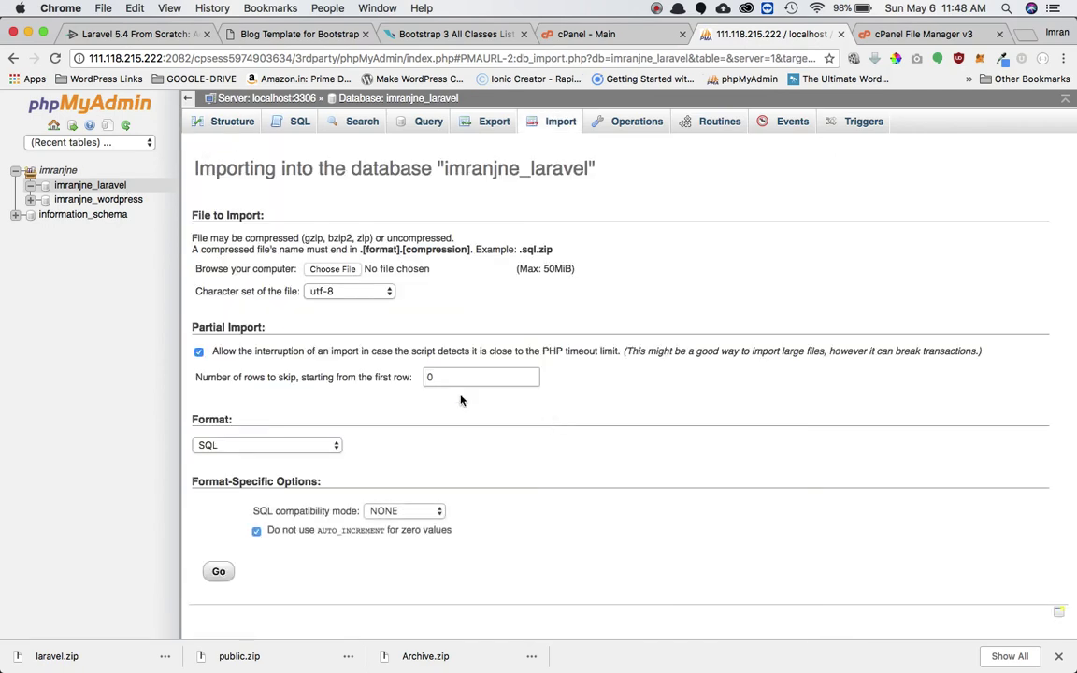
click(332, 268)
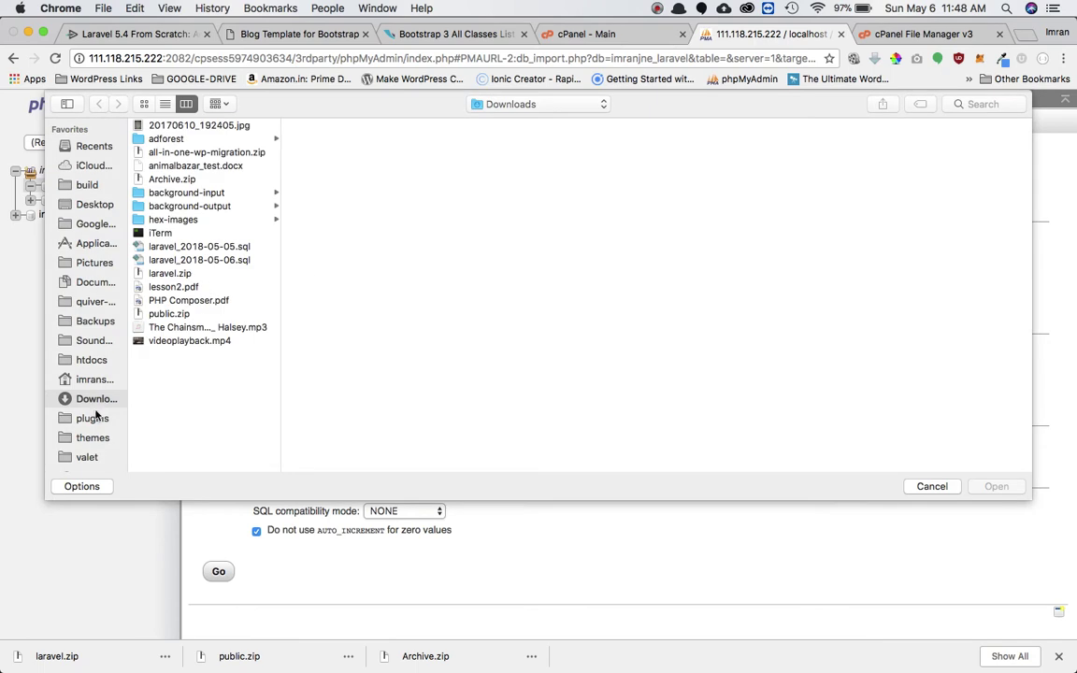
double_click(213, 263)
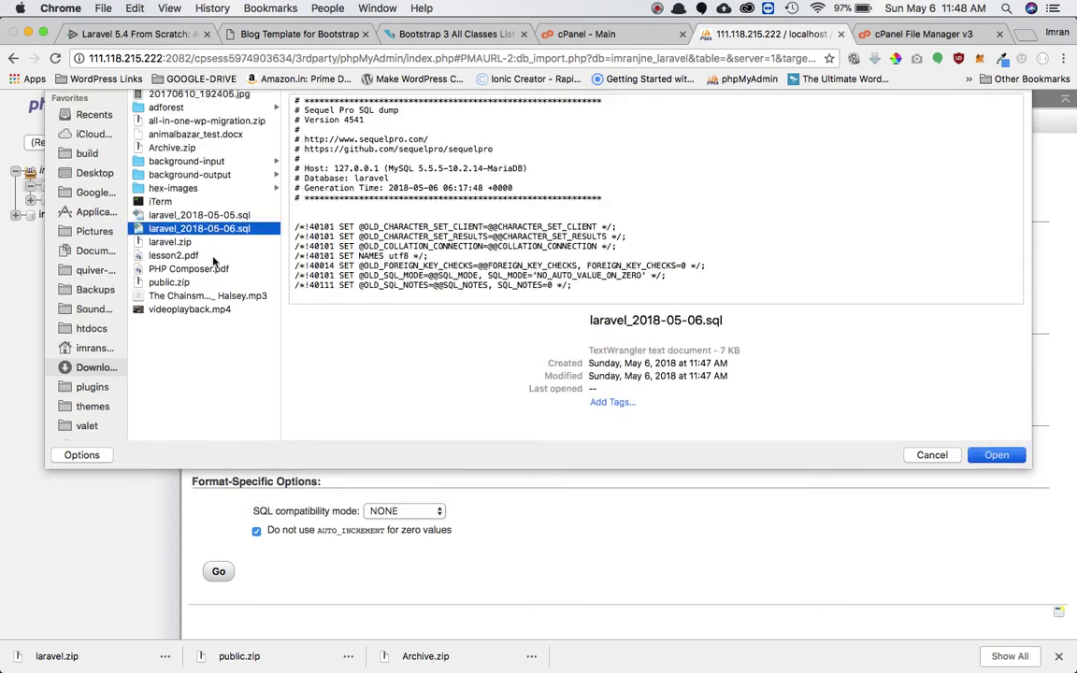
click(217, 574)
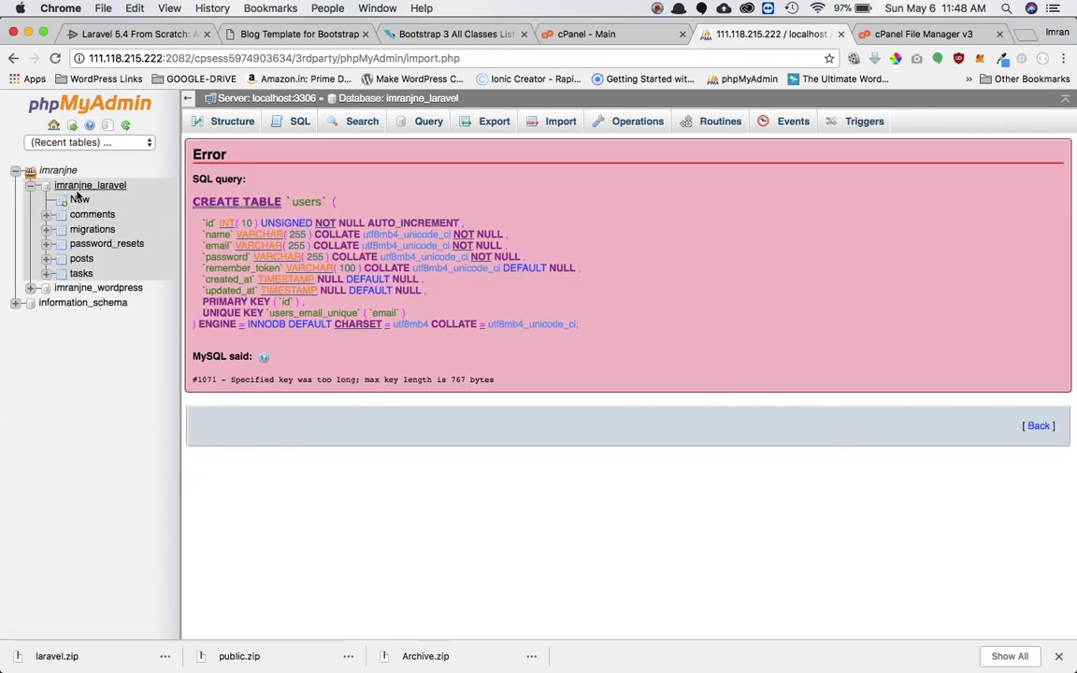
Browse the imported comments and migrations tables in phpMyAdmin and compare them with the local tables in Sequel Pro
click(86, 214)
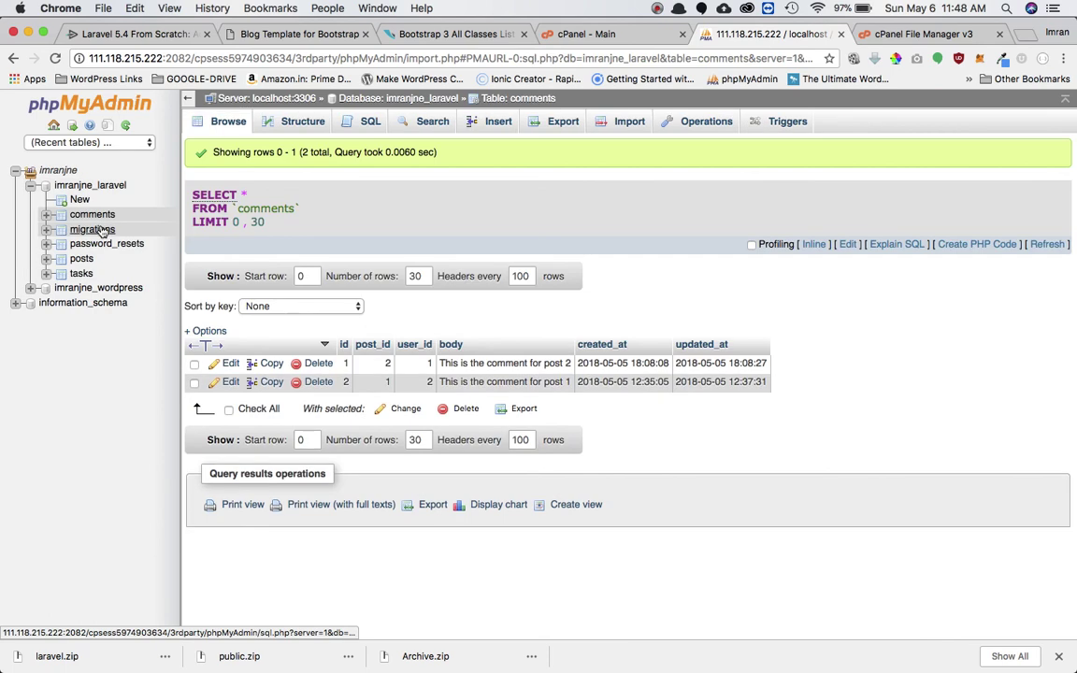
click(92, 229)
click(303, 126)
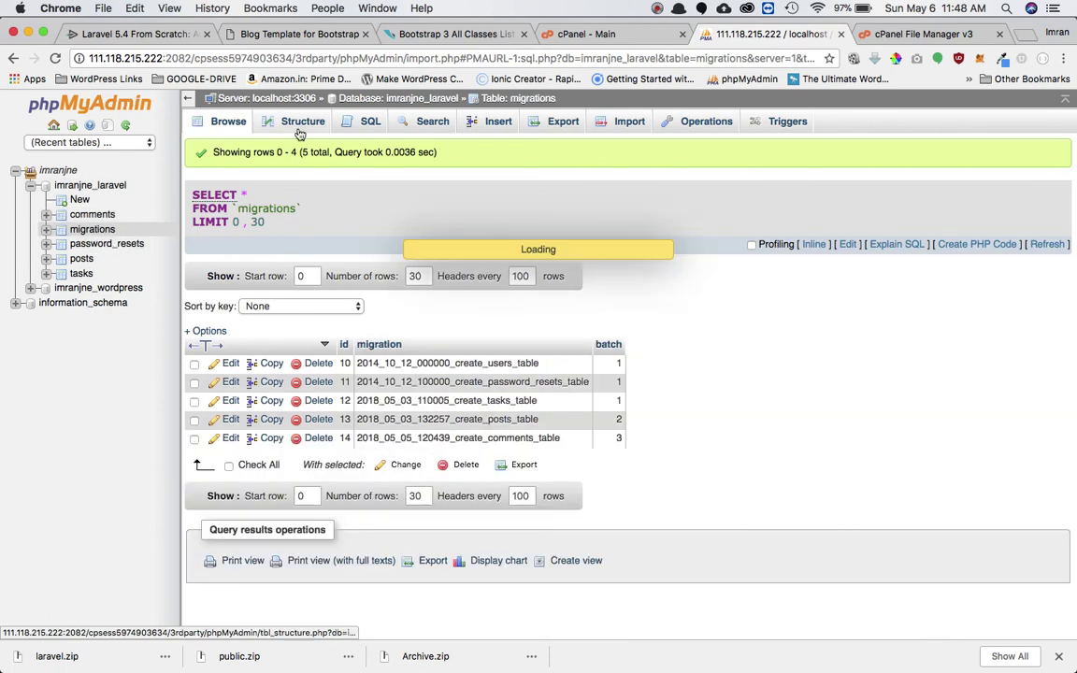
click(222, 122)
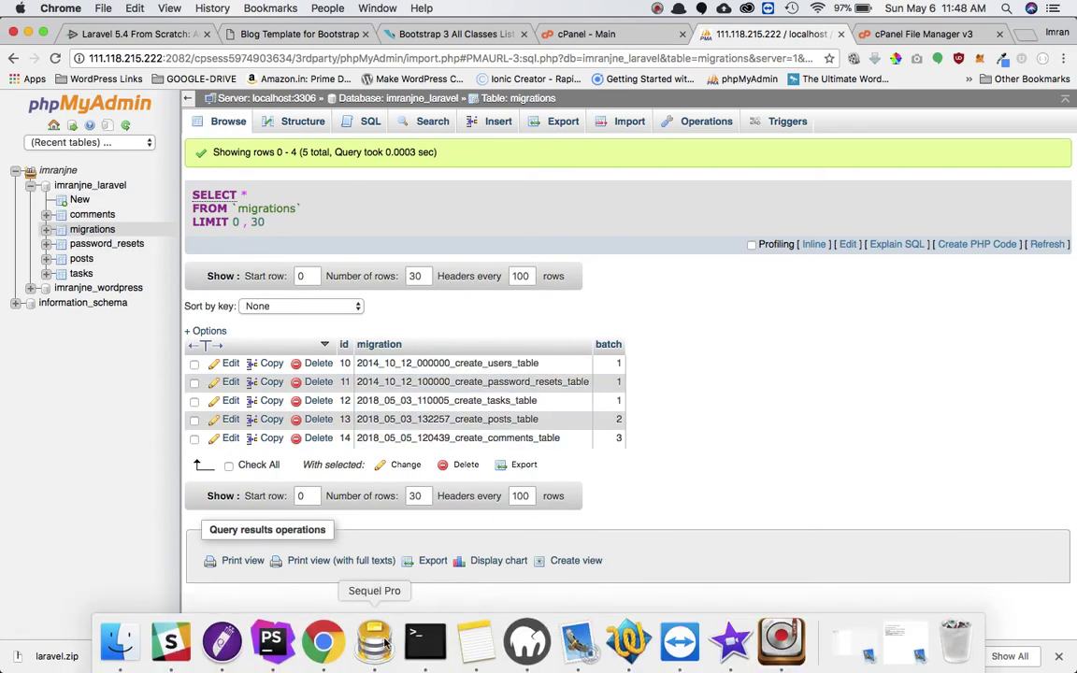
click(385, 641)
click(139, 188)
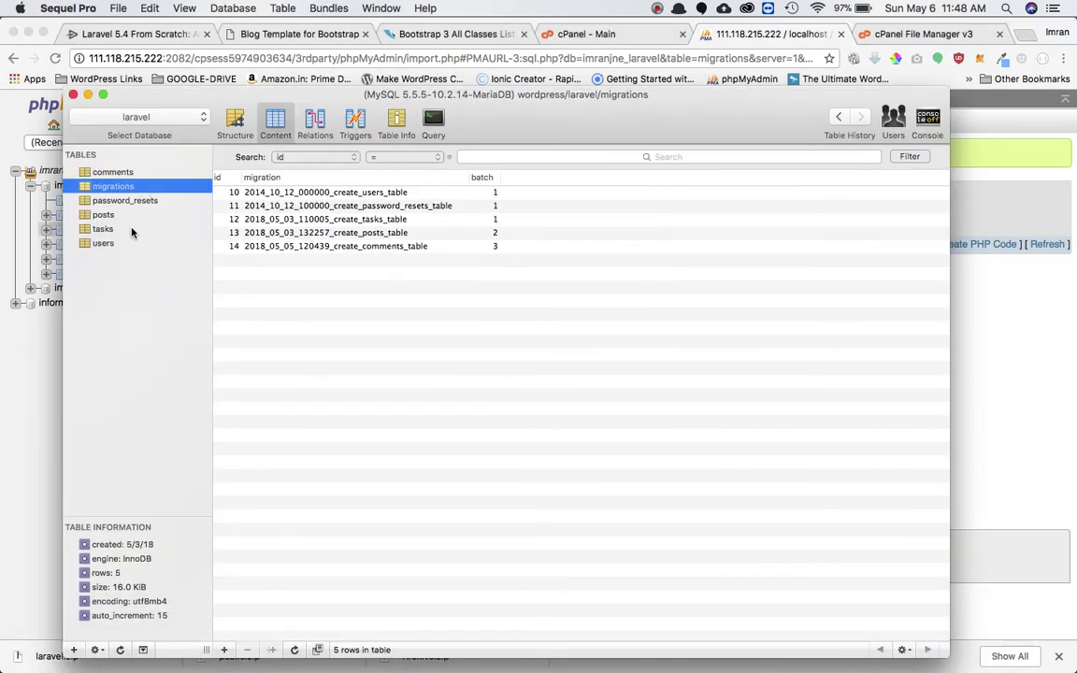
click(124, 229)
click(44, 395)
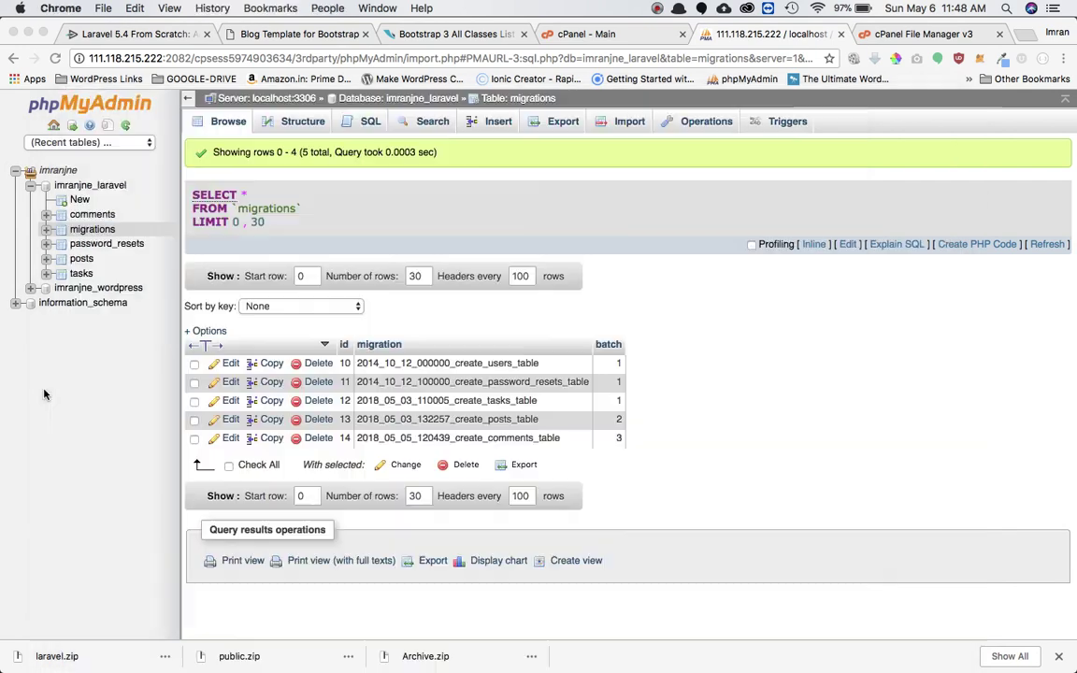
key(super+equal)
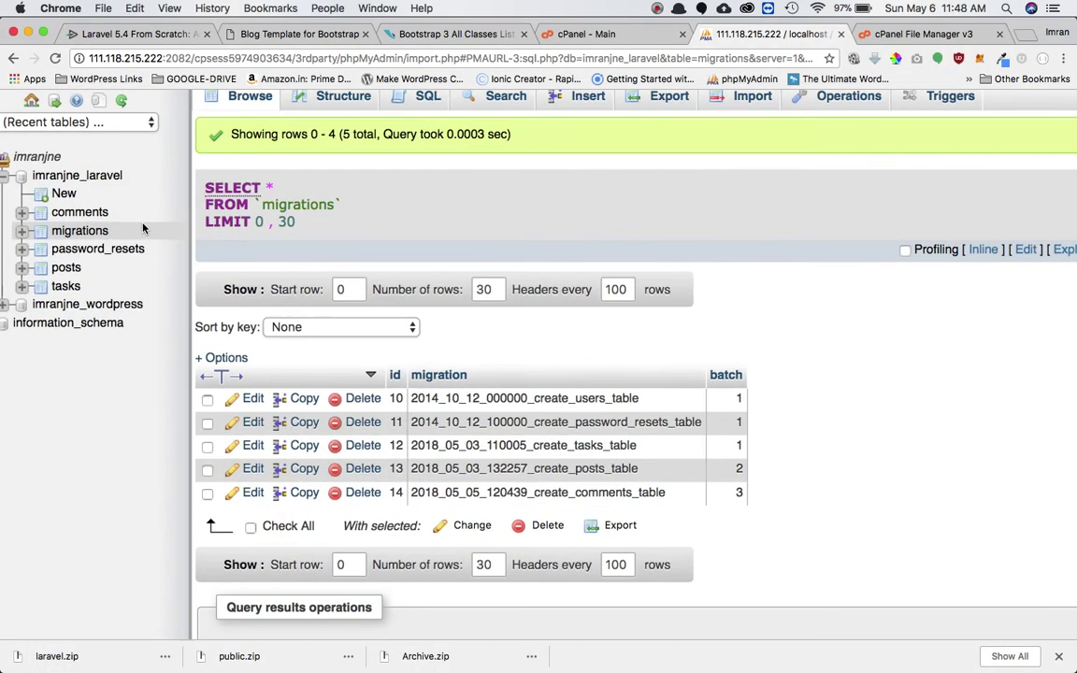
scroll(84, 267, up, 1)
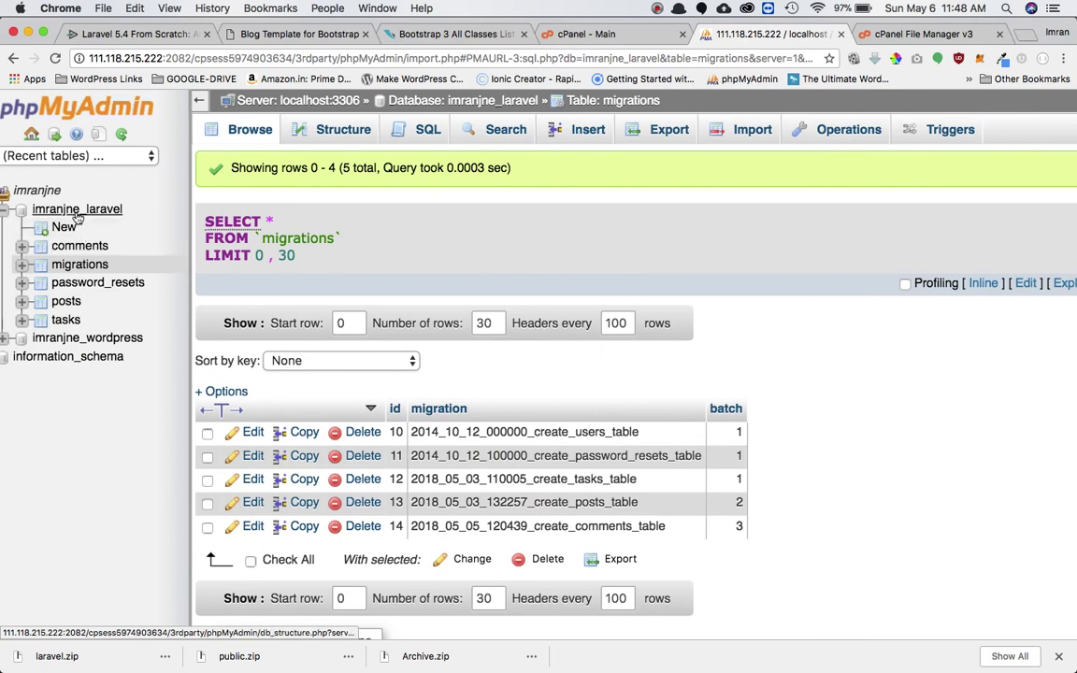
Try to open the laravel folder in the already open File Manager, agree to log in again, and close that page
click(619, 41)
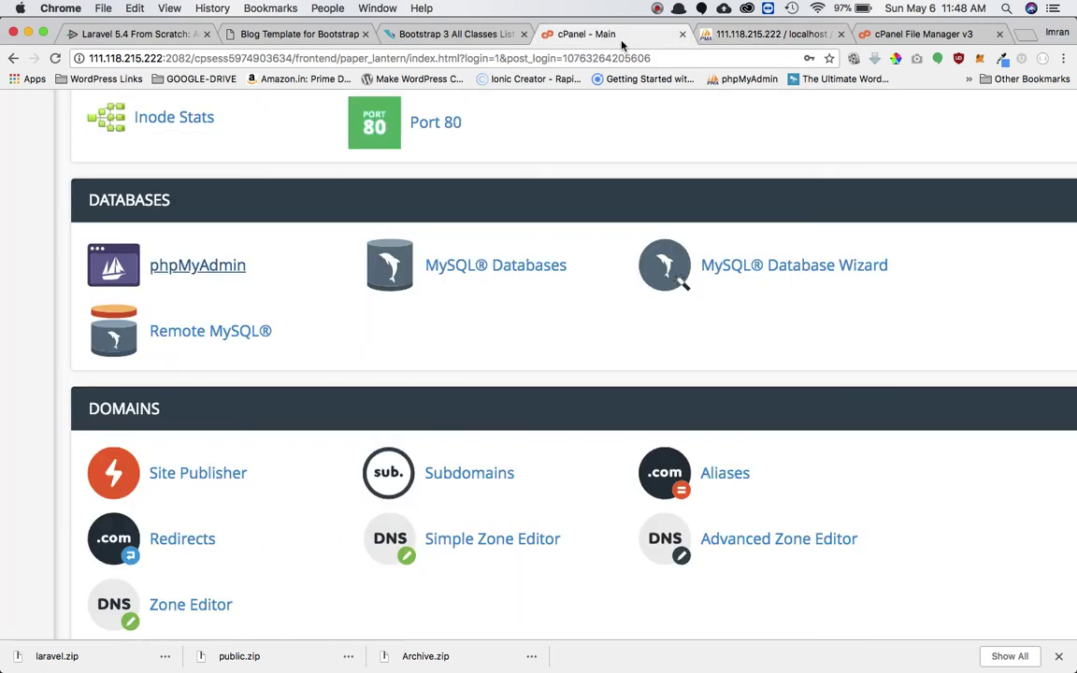
click(917, 34)
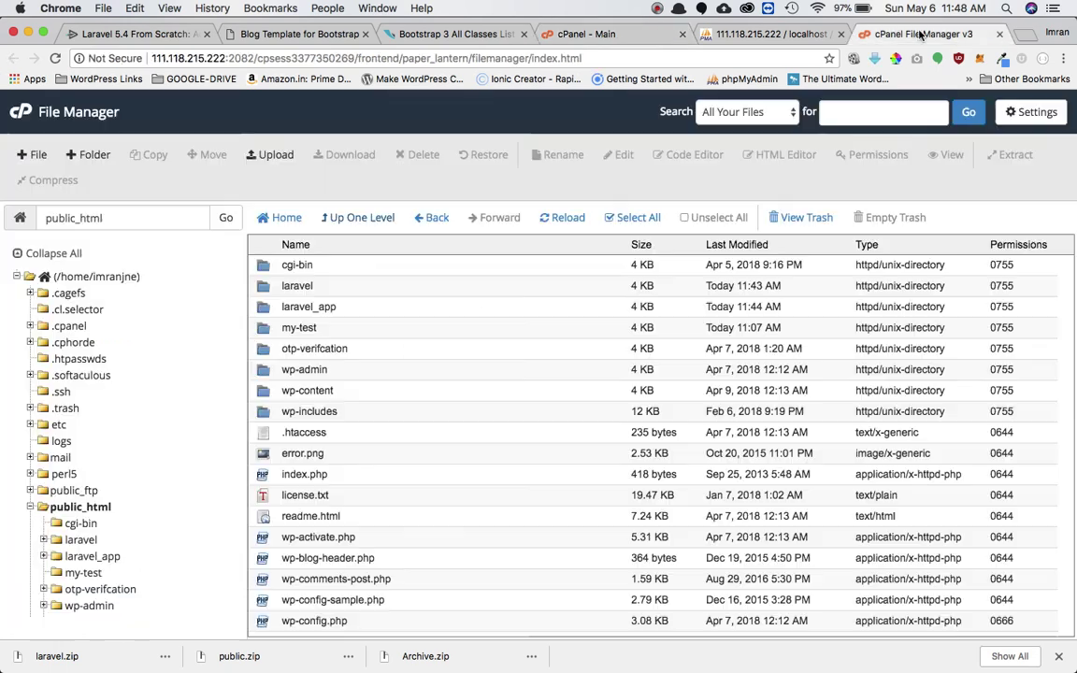
double_click(263, 288)
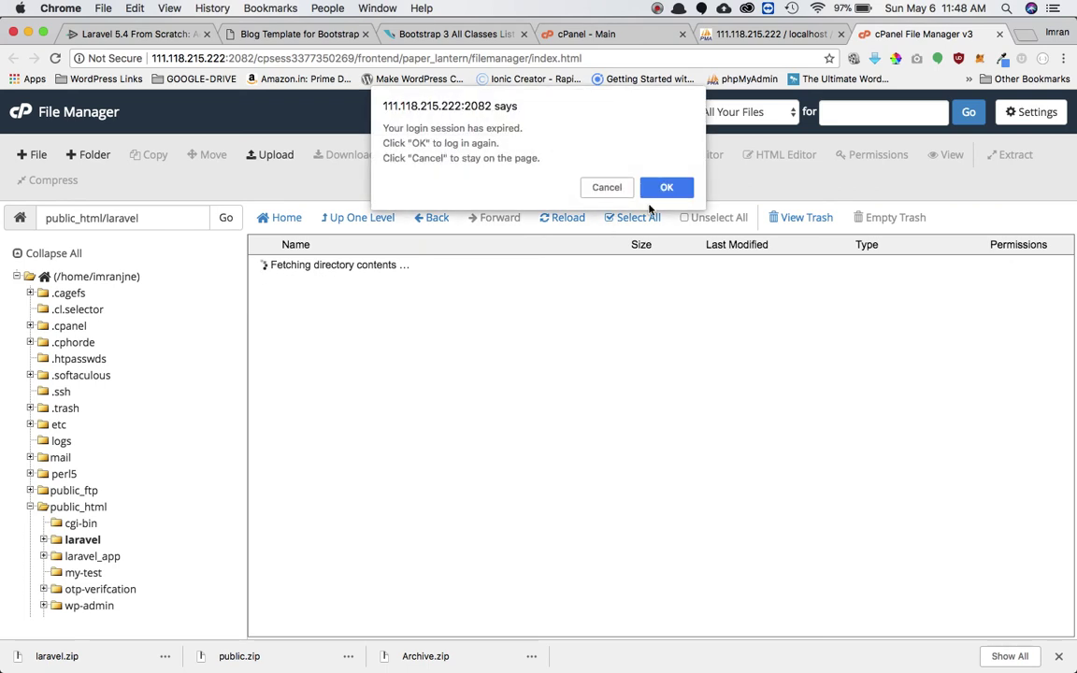
click(667, 188)
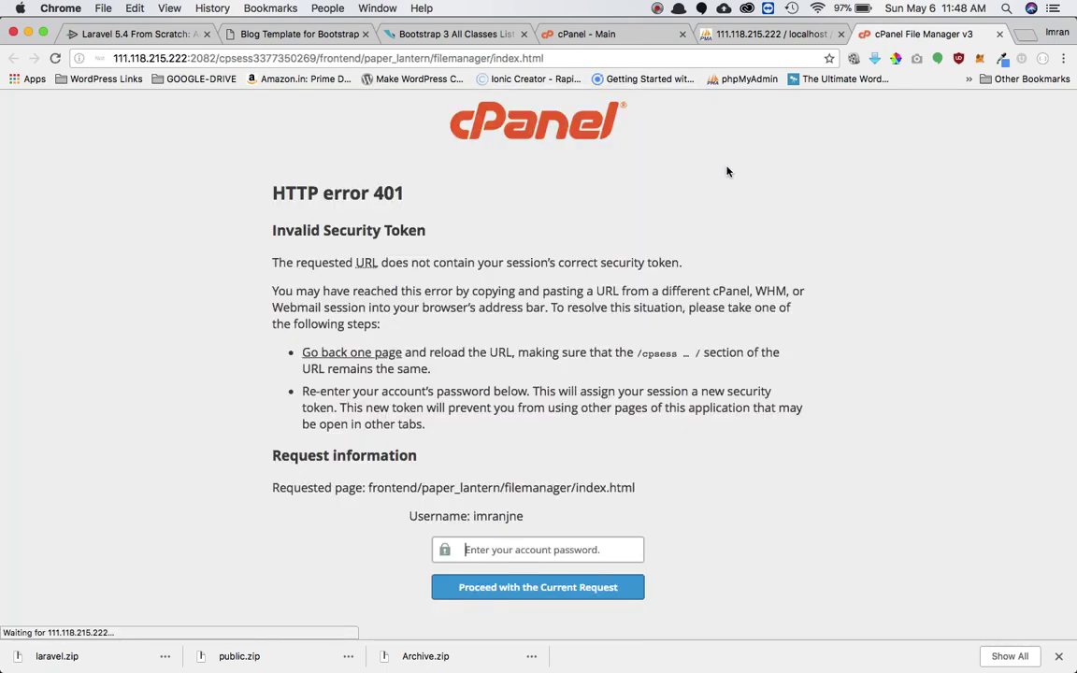
click(1001, 34)
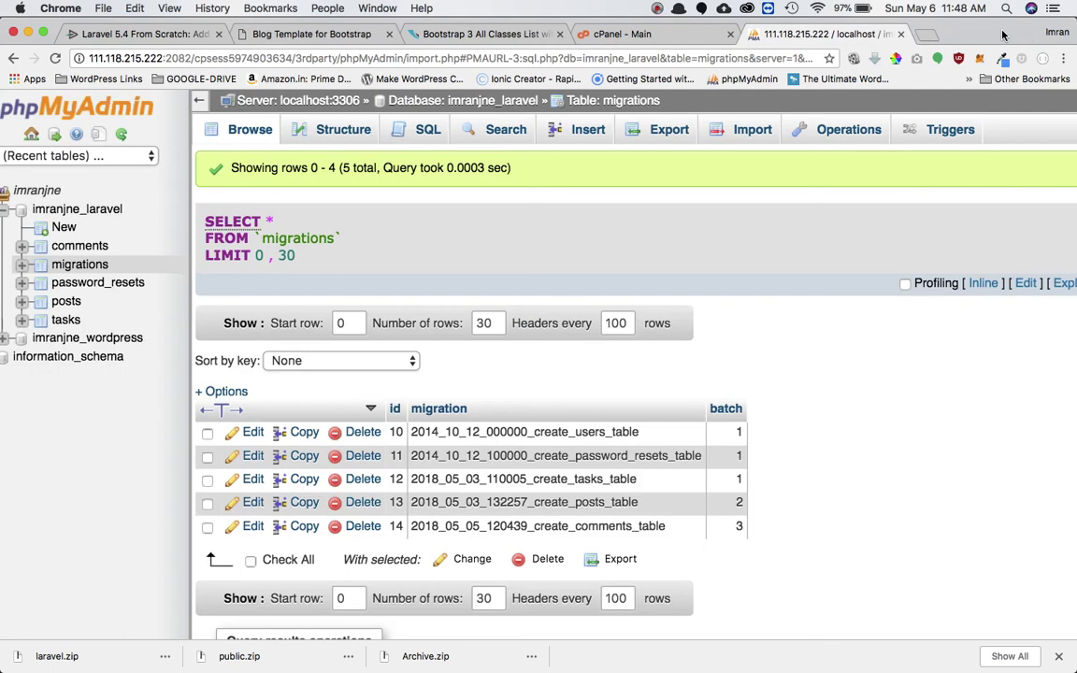
Open a new File Manager session from the cPanel main page and go to public_html/laravel_app
click(659, 9)
click(573, 32)
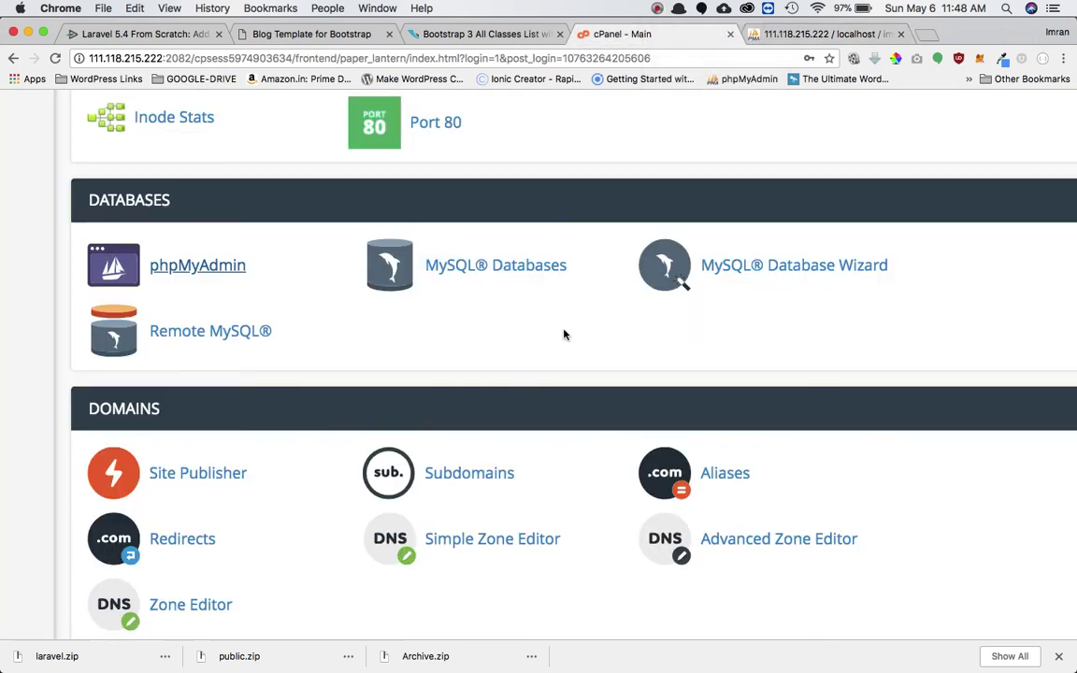
scroll(564, 334, up, 10)
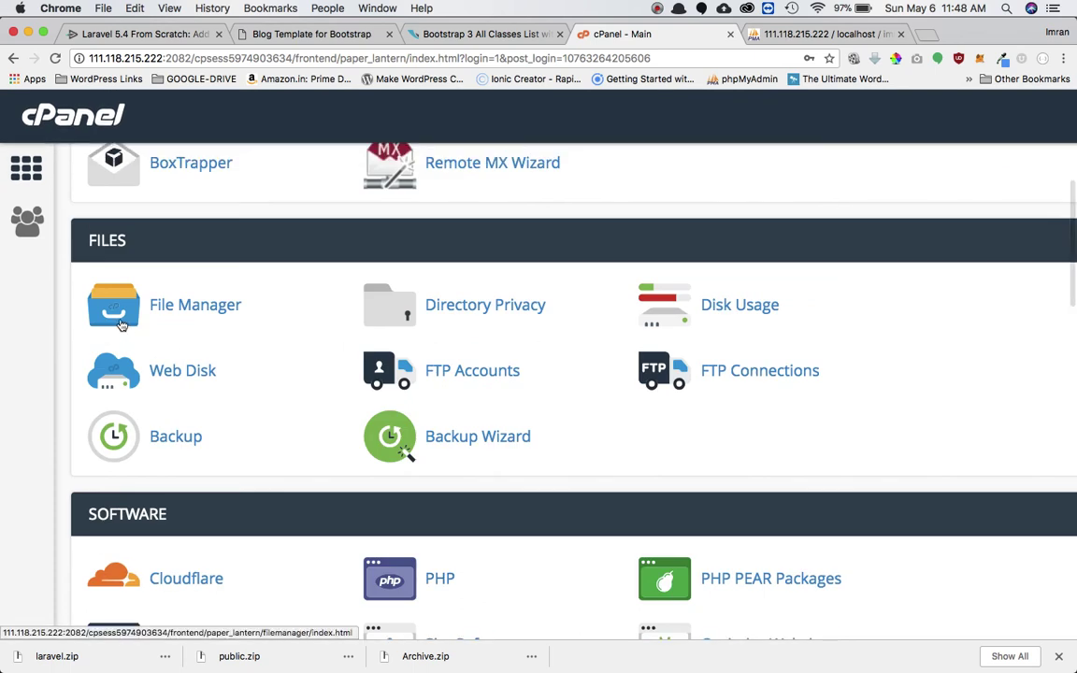
click(121, 324)
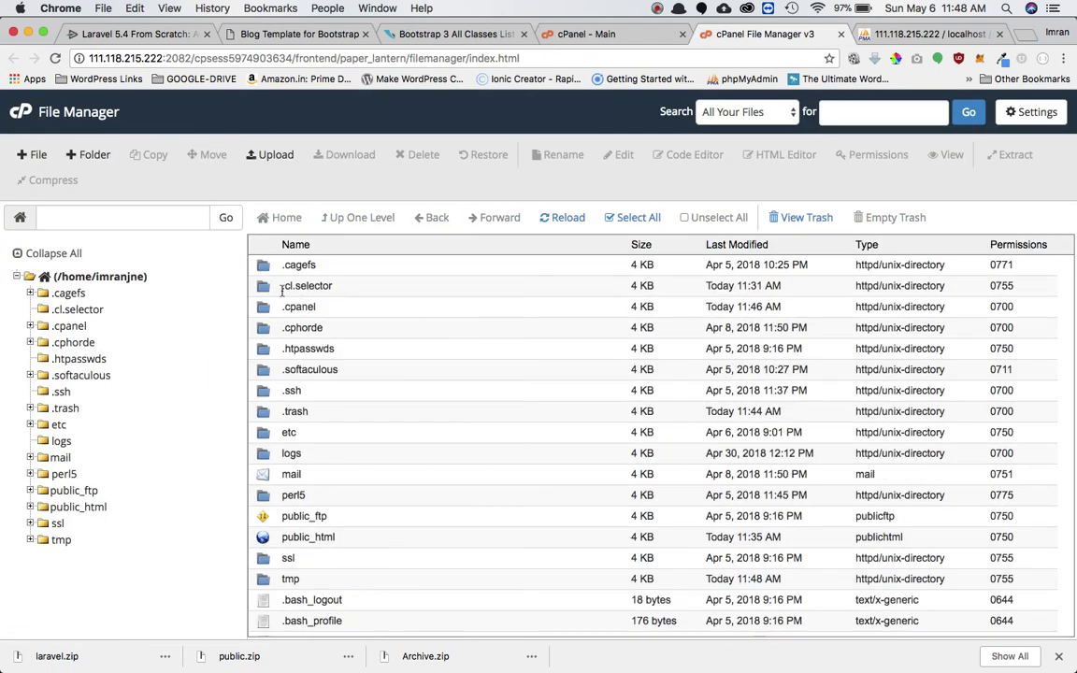
click(56, 506)
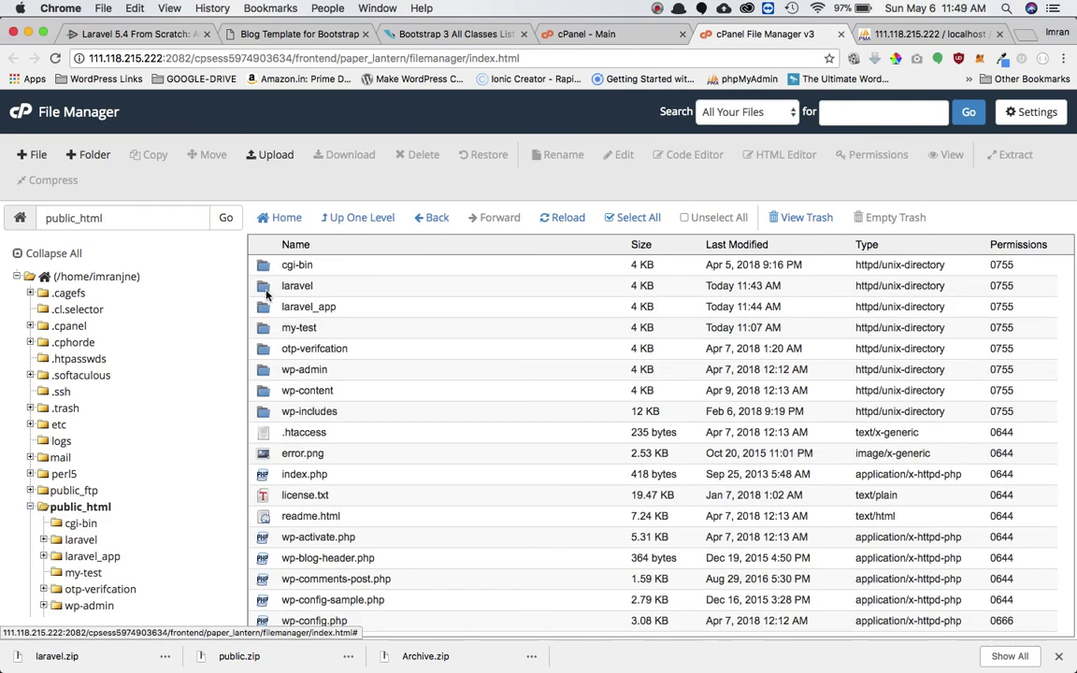
double_click(267, 309)
Open the .env file of laravel_app in the text editor, accepting the encoding dialog
scroll(372, 355, down, 5)
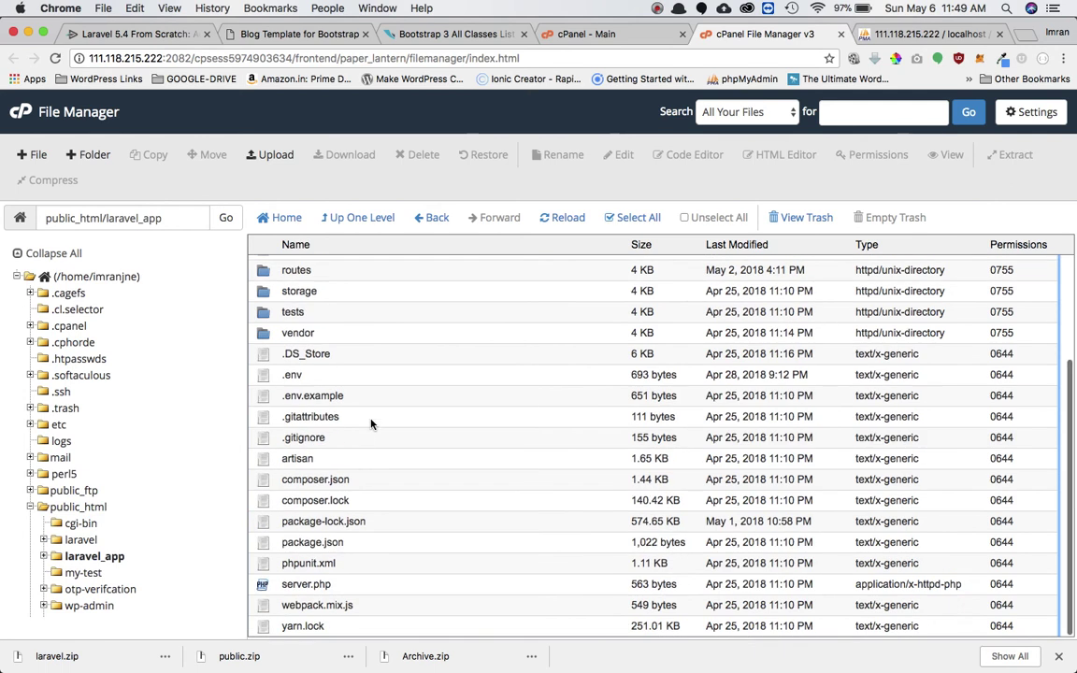
click(277, 378)
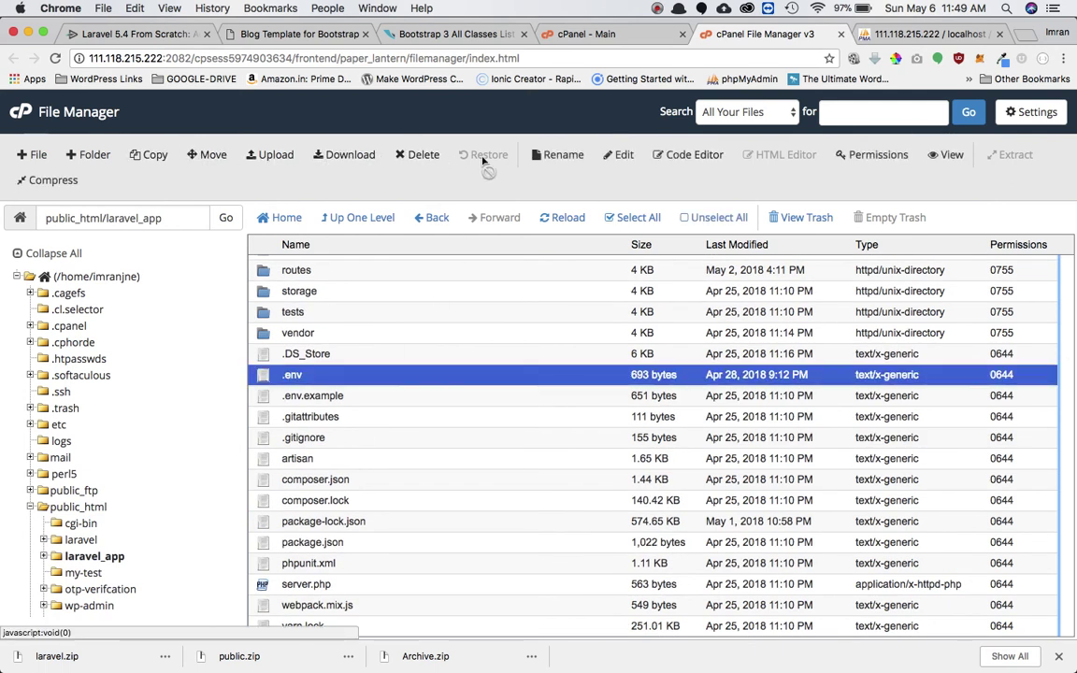
click(633, 157)
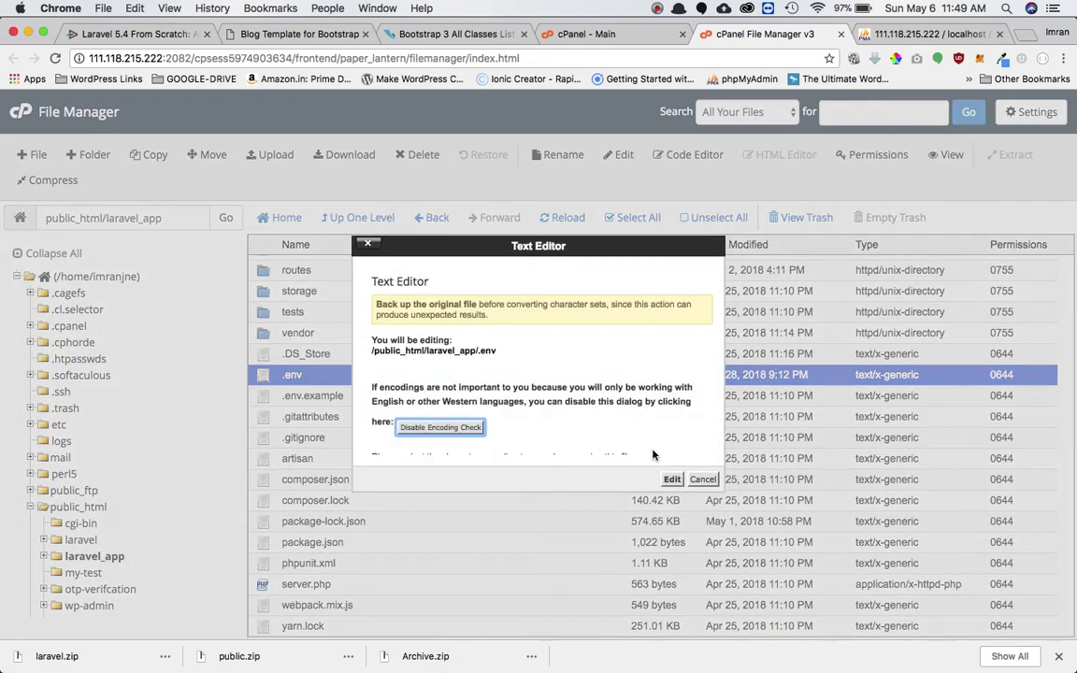
click(673, 478)
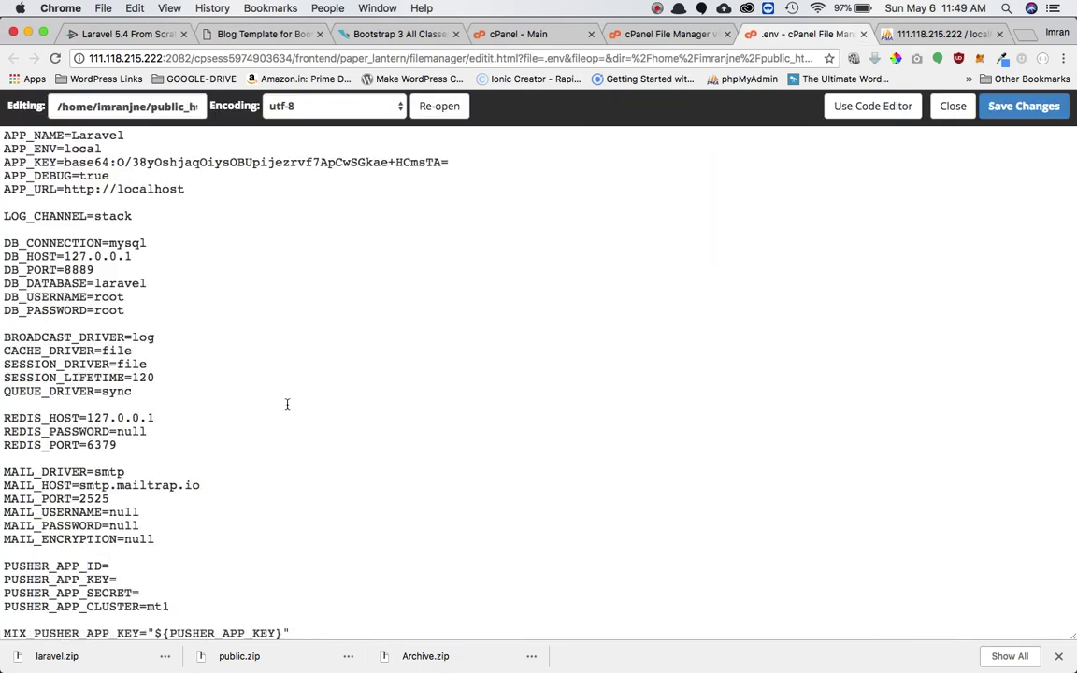
scroll(169, 412, down, 1)
Open cPanel's MySQL Databases page and copy the database name imranjne_laravel from the current databases list
click(524, 34)
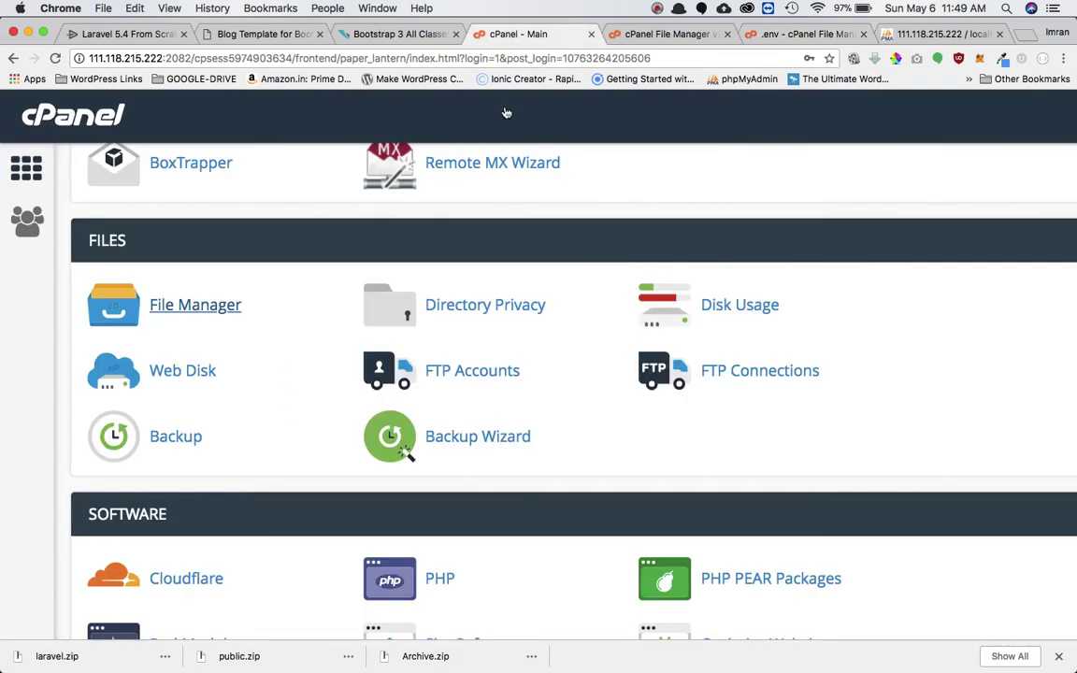
scroll(406, 438, down, 2)
scroll(407, 438, down, 5)
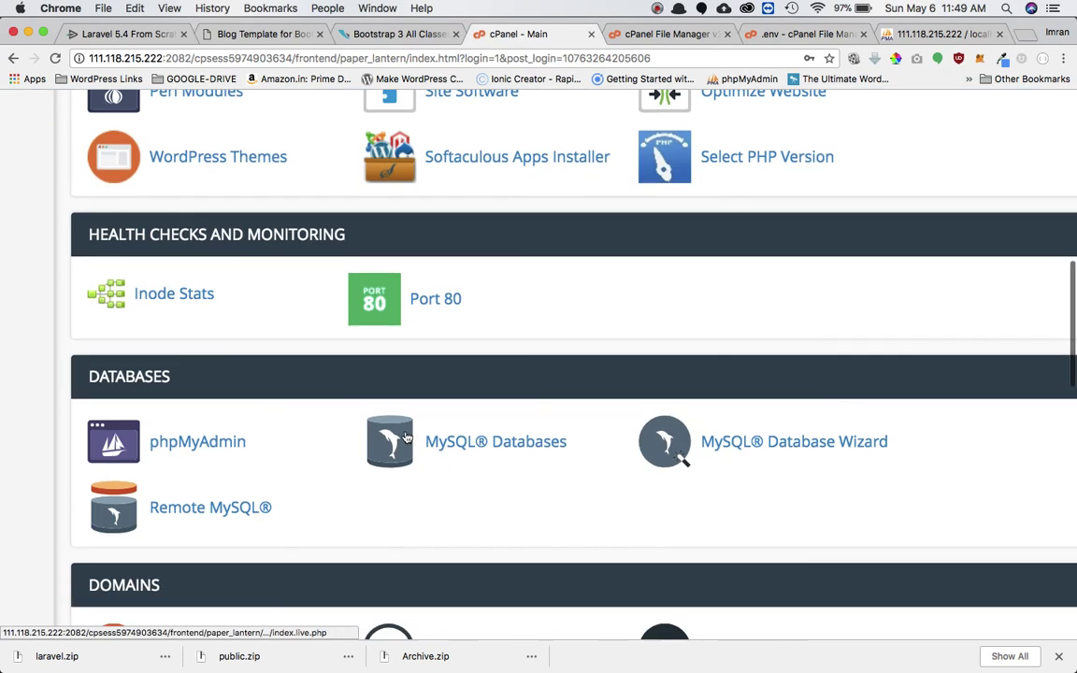
click(455, 442)
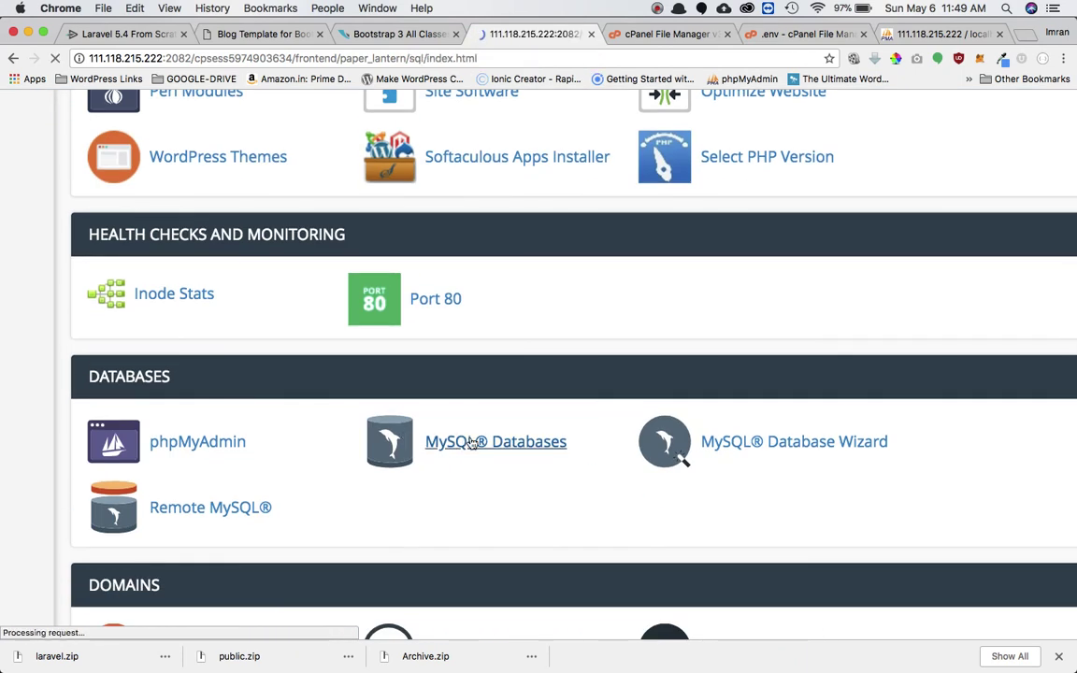
scroll(280, 425, down, 5)
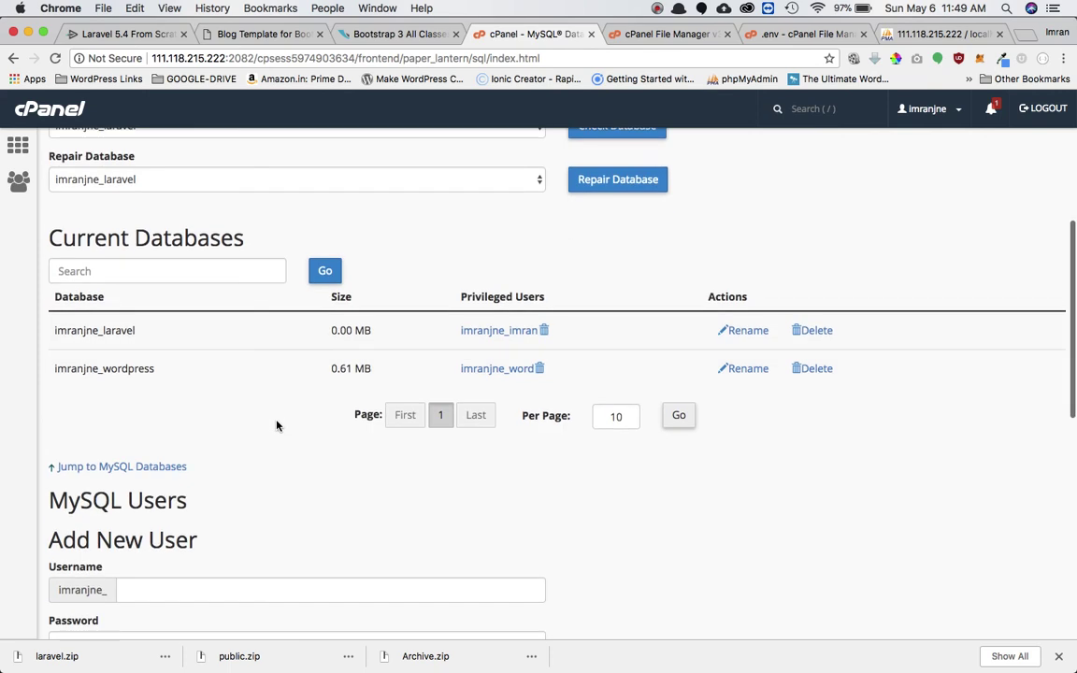
drag(136, 330, 57, 334)
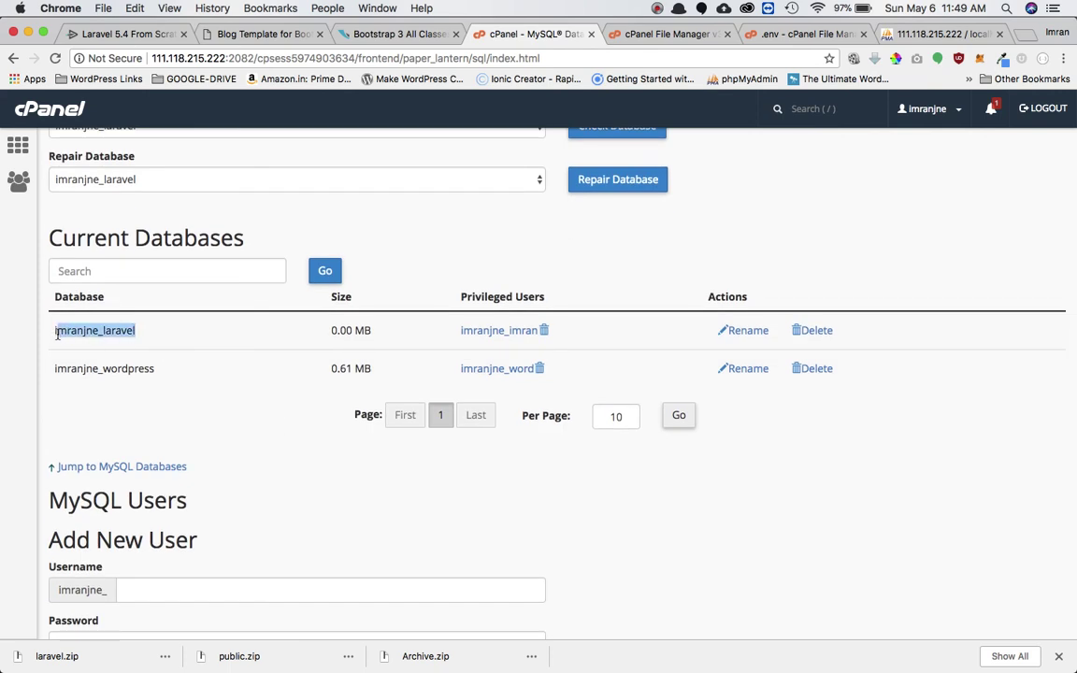
key(super+c)
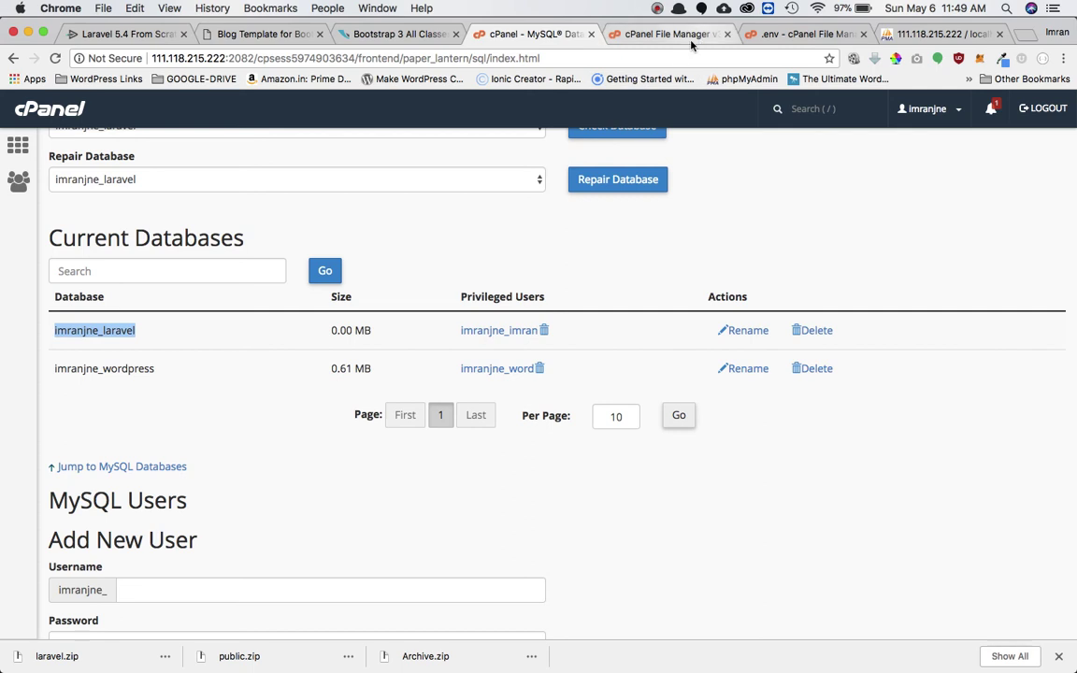
Set DB_DATABASE in the .env file to the copied database name imranjne_laravel
click(774, 34)
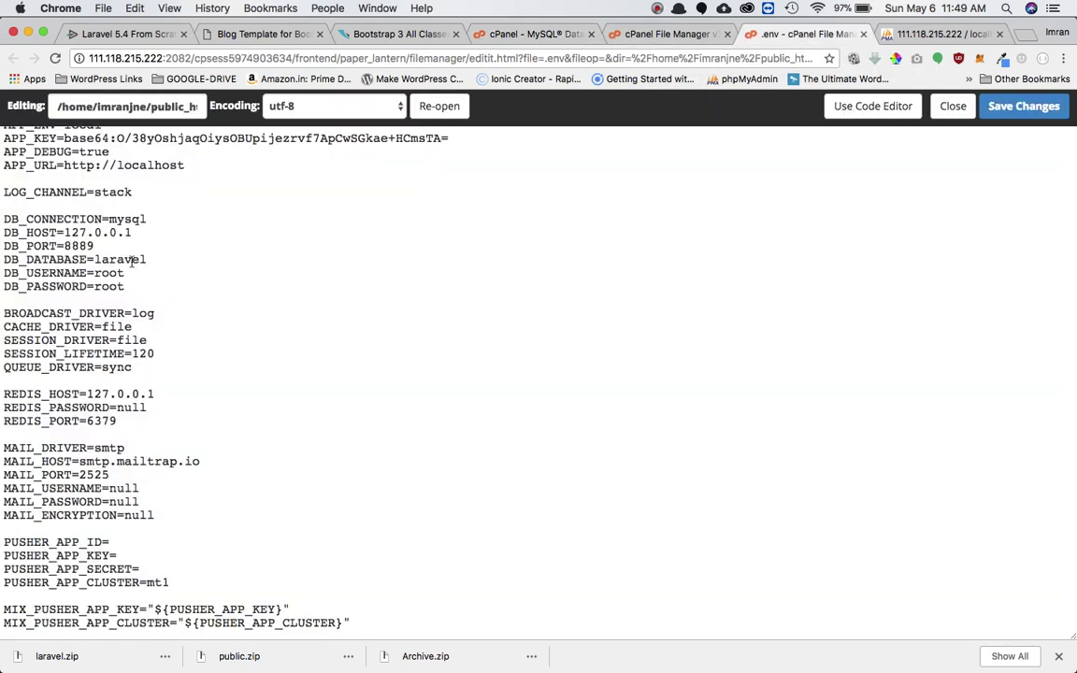
scroll(131, 262, up, 5)
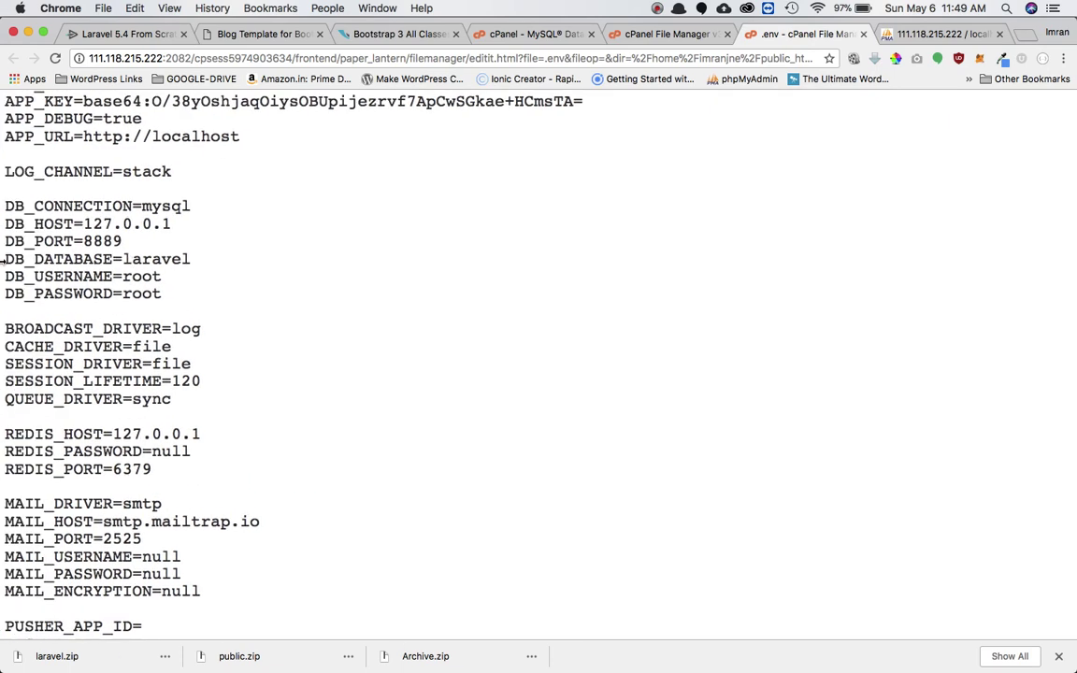
double_click(155, 259)
key(super+v)
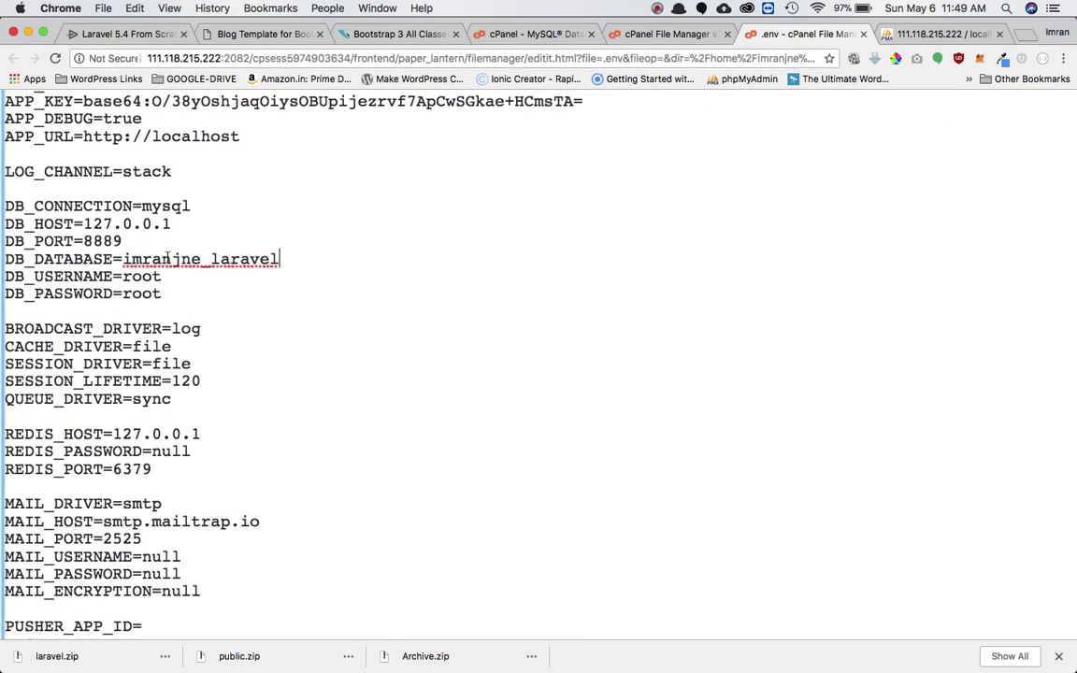
Copy the Laravel database's privileged username from MySQL Databases and set it as DB_USERNAME in .env, keeping it on the same line
click(521, 35)
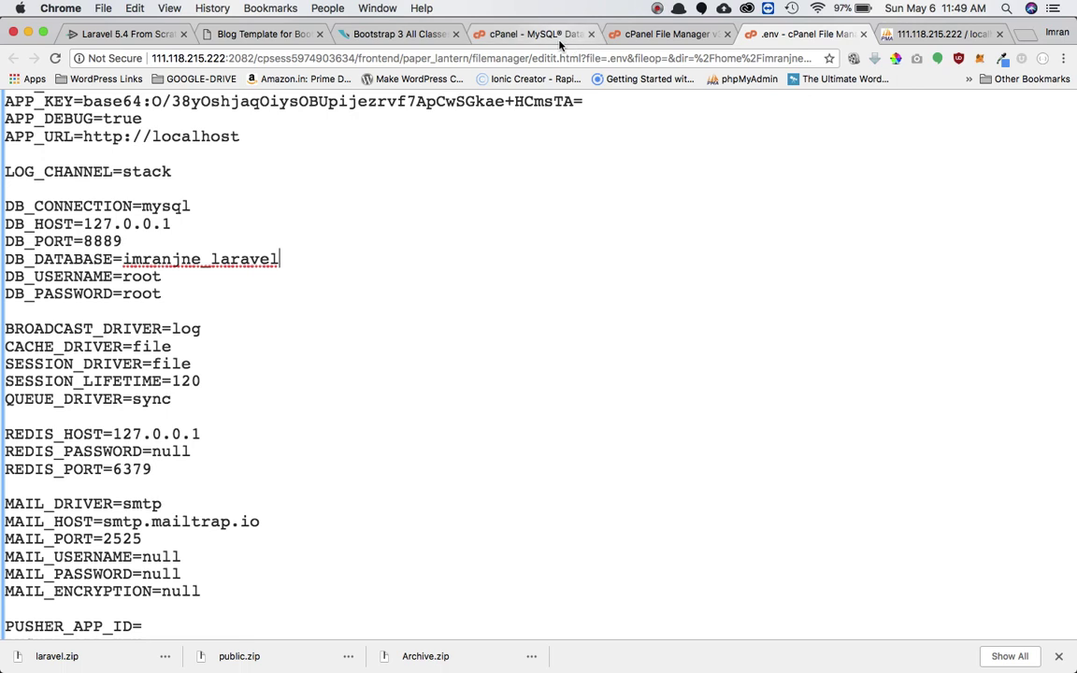
drag(460, 333, 539, 333)
key(super+c)
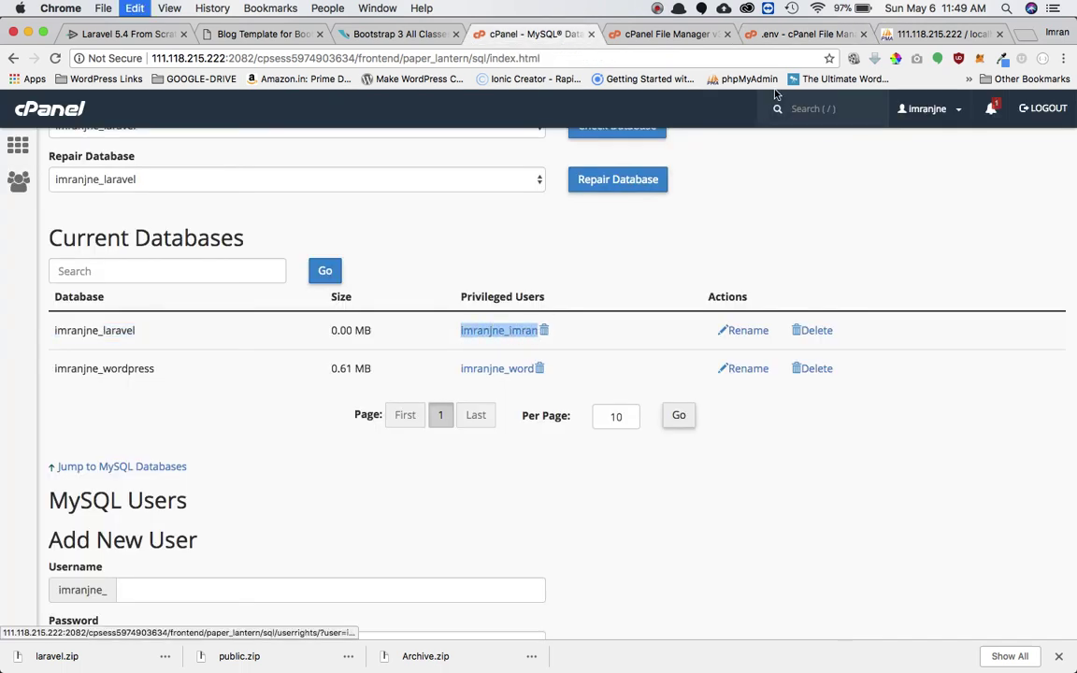
click(668, 34)
click(804, 34)
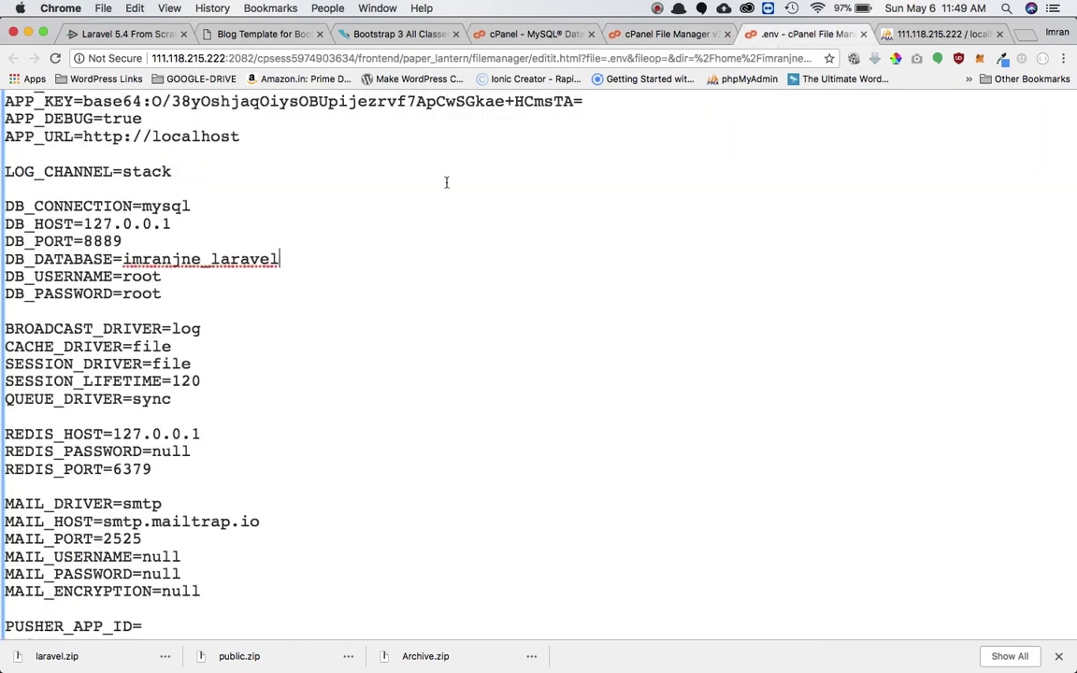
double_click(145, 277)
key(super+v)
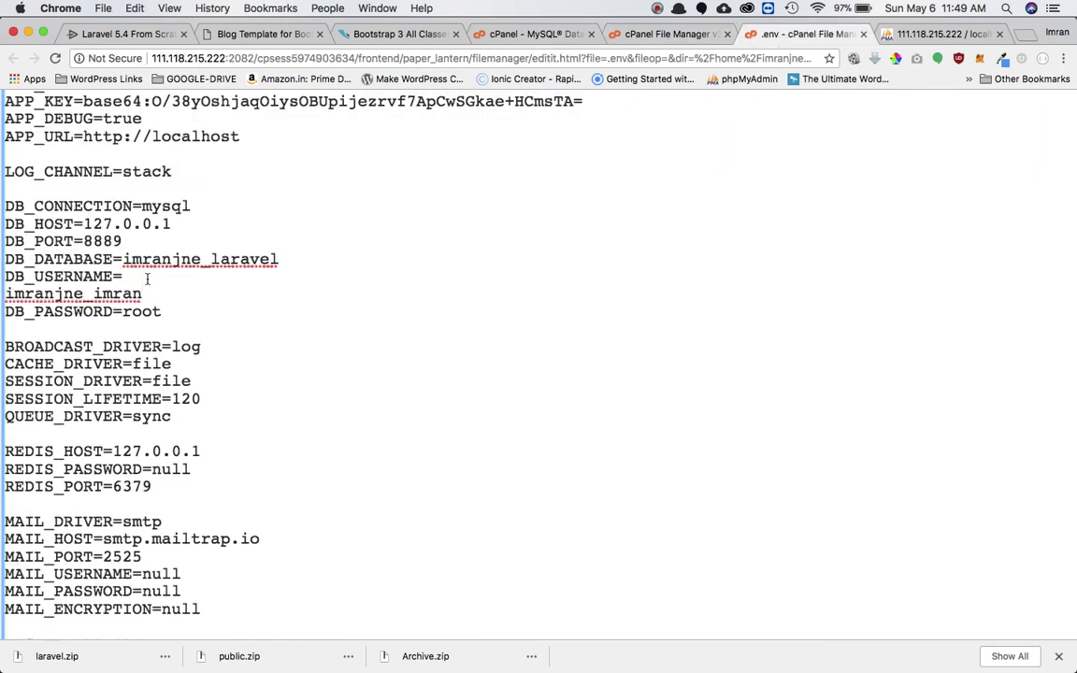
key(Delete)
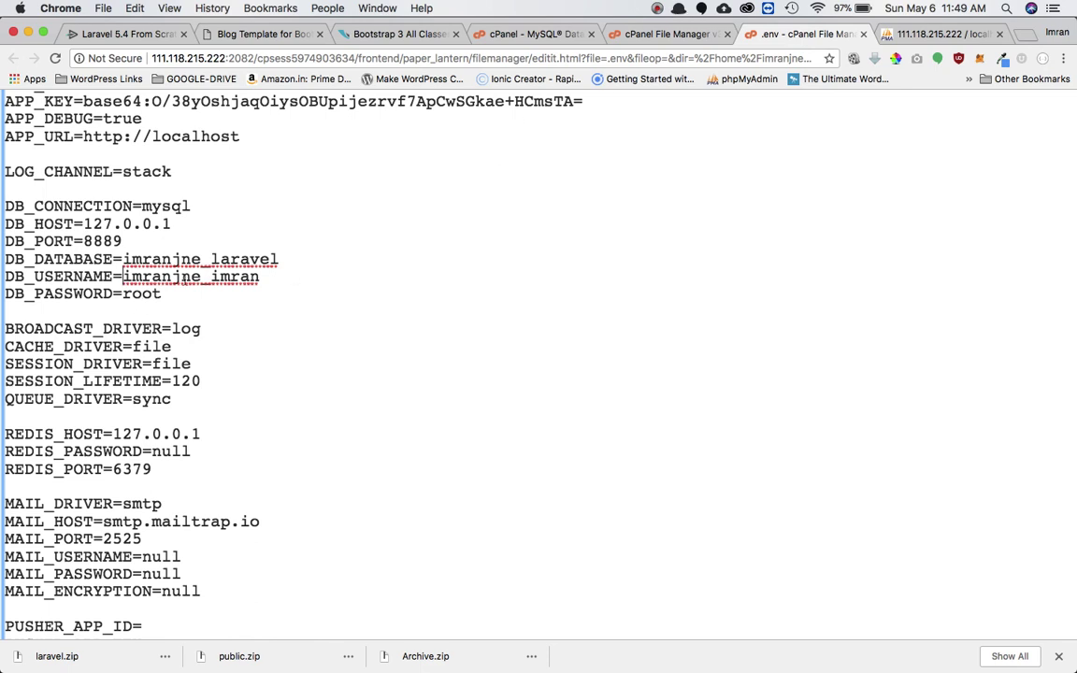
click(657, 7)
click(696, 60)
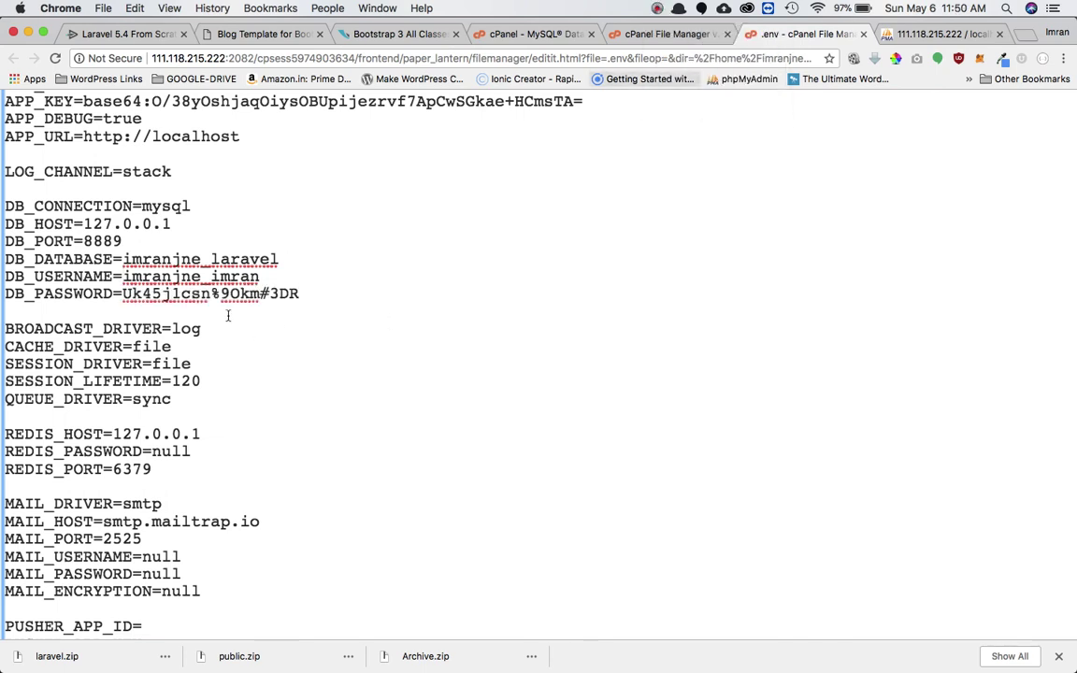
click(658, 7)
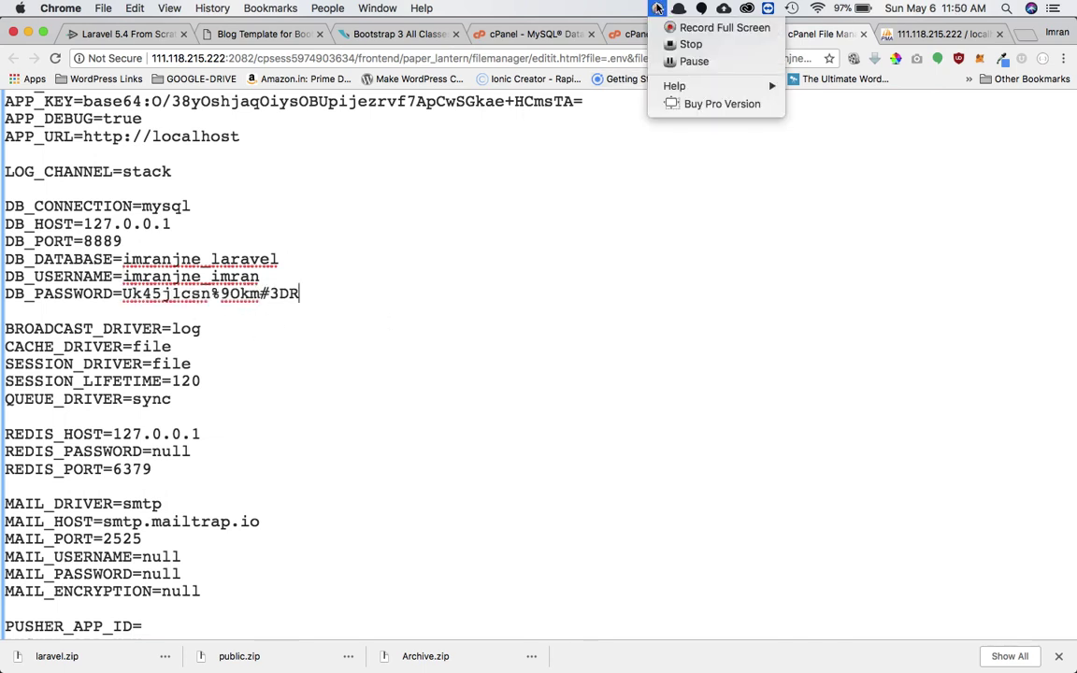
click(690, 61)
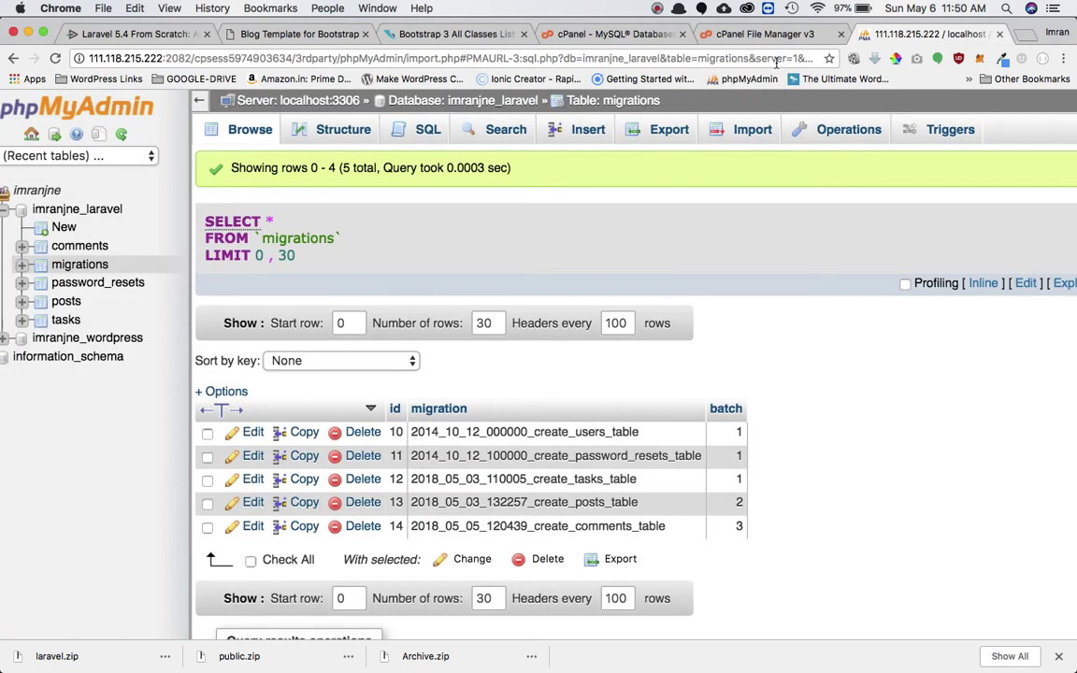
Load the deployed site at imransayed.com/laravel/ in a new browser tab to test it
click(748, 33)
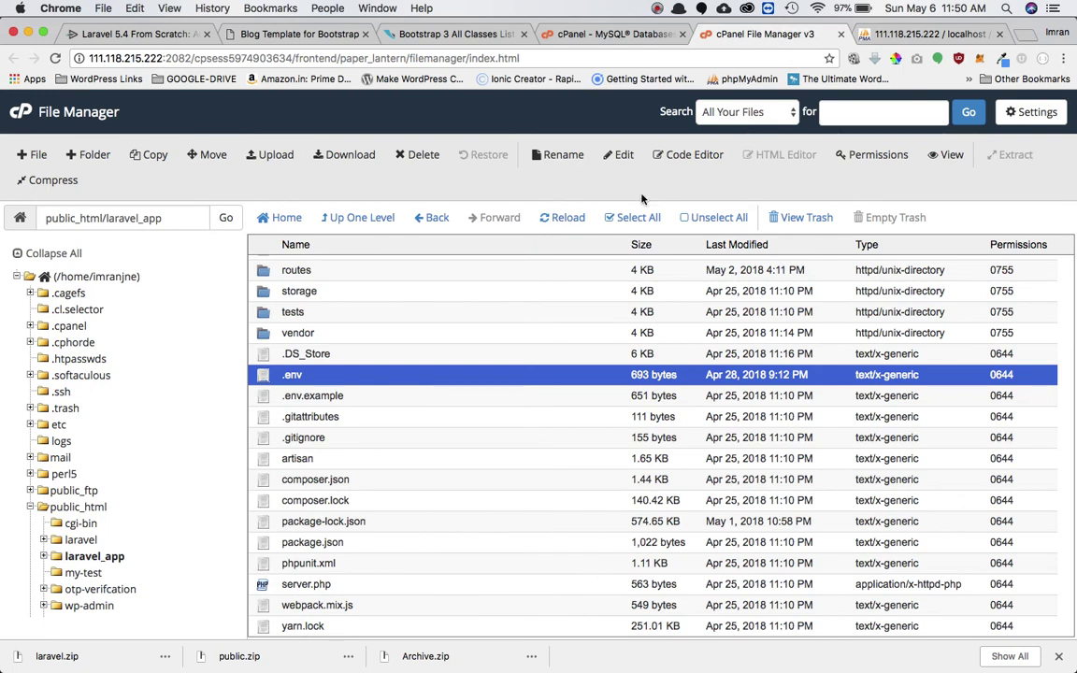
click(1029, 36)
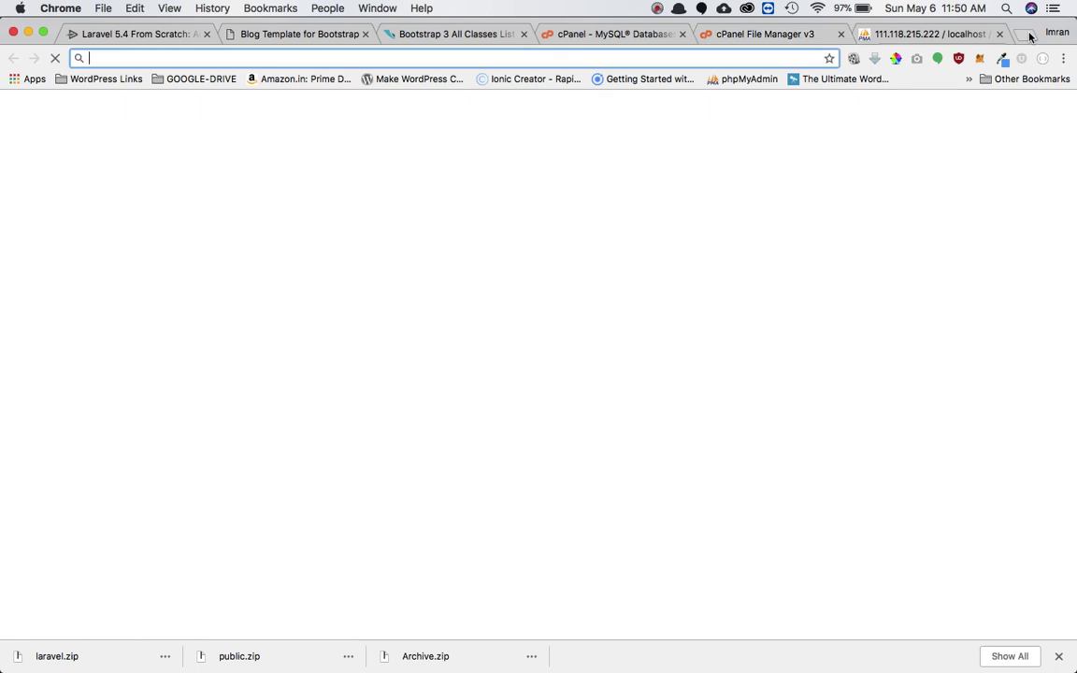
text(imransayed.com/)
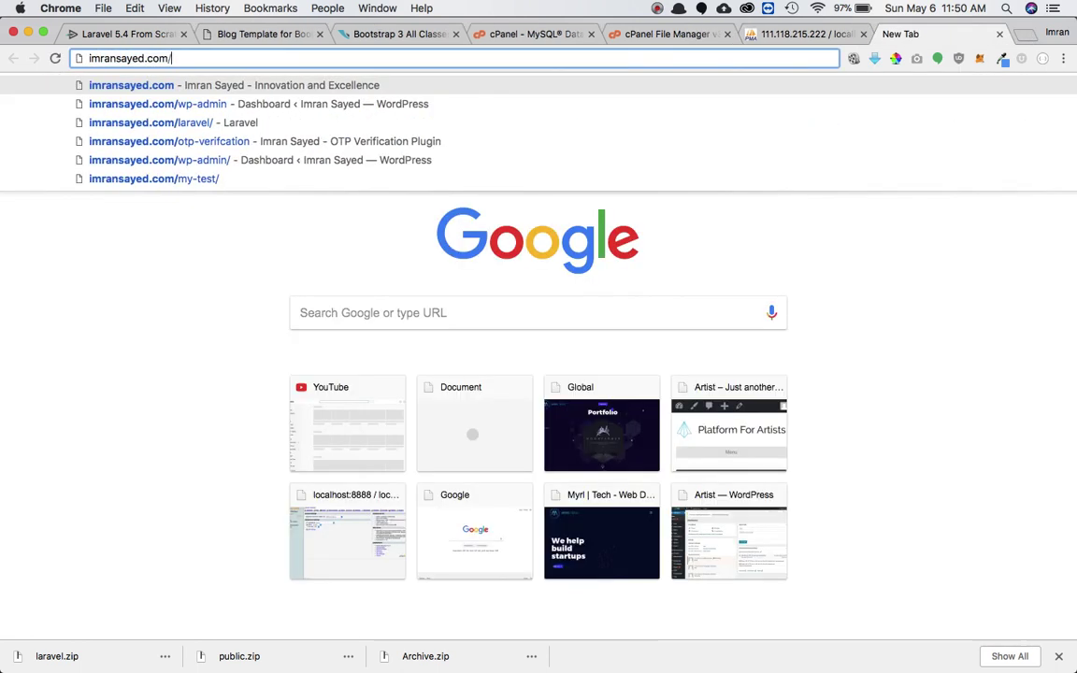
text(laravel/)
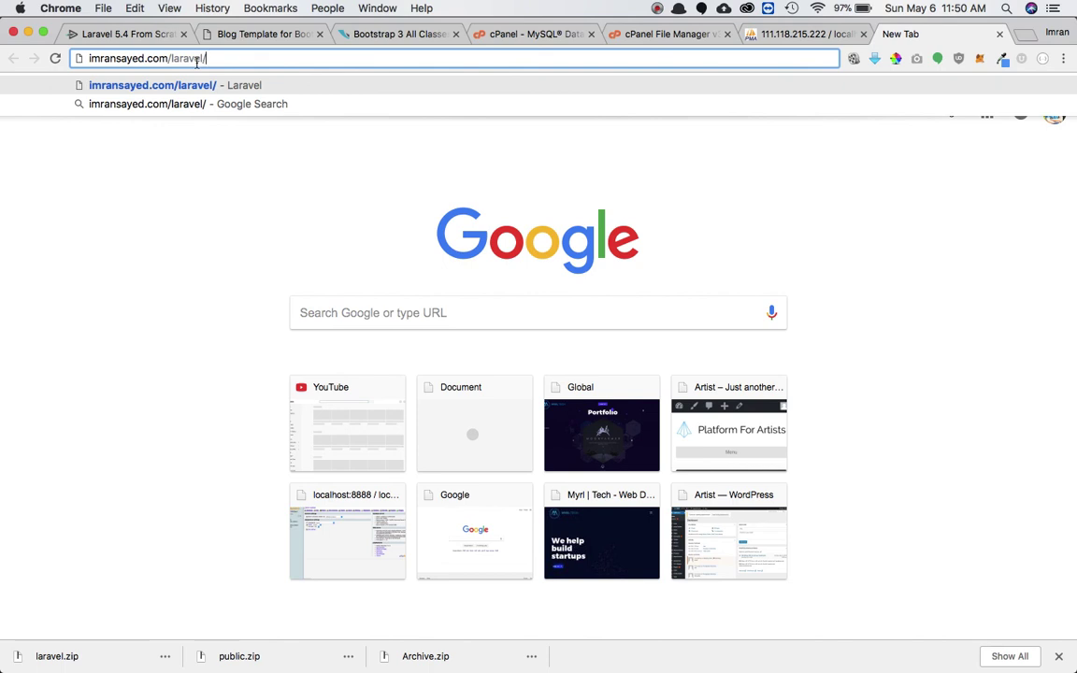
key(Return)
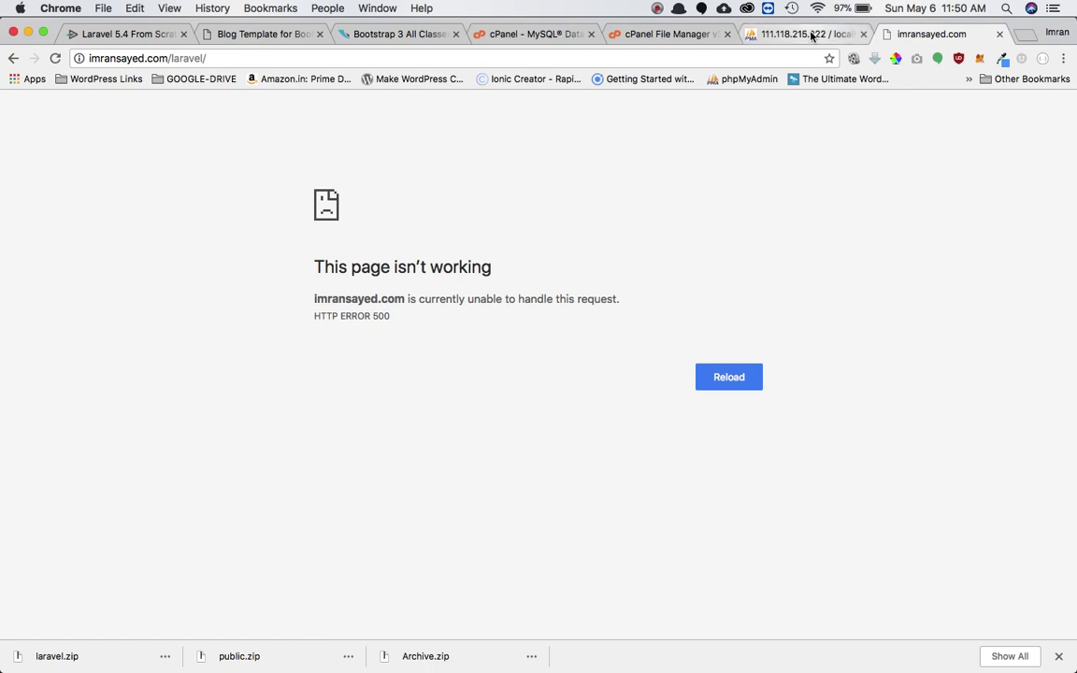
Go to public_html/laravel in File Manager and open index.php in the text editor, accepting the encoding dialog
click(652, 36)
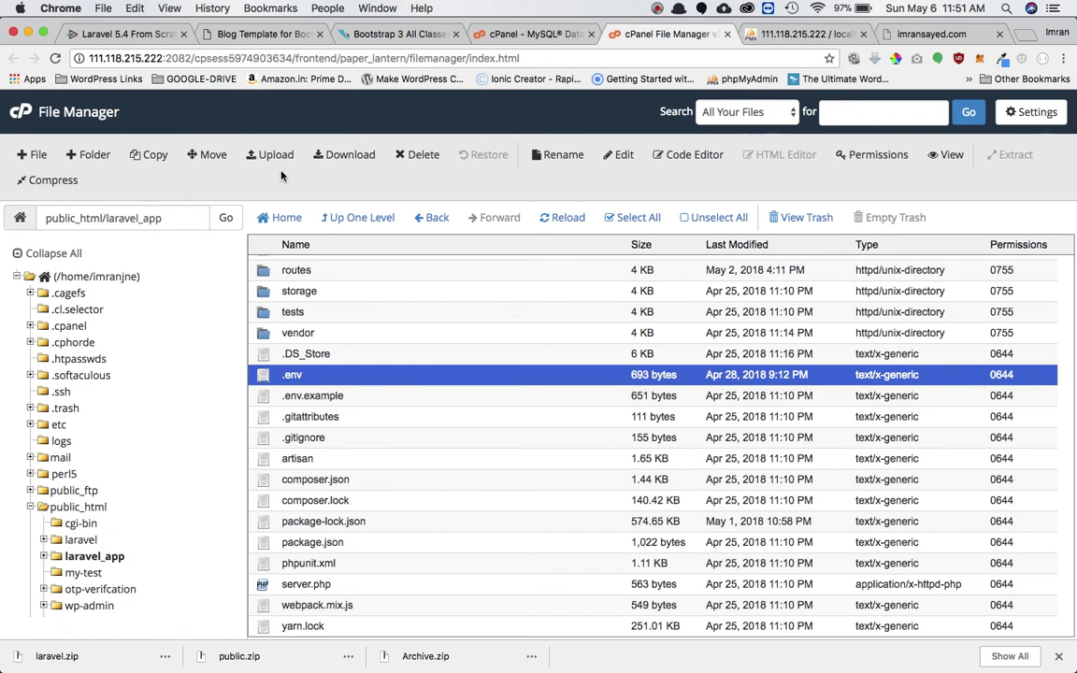
click(344, 218)
click(266, 291)
double_click(267, 291)
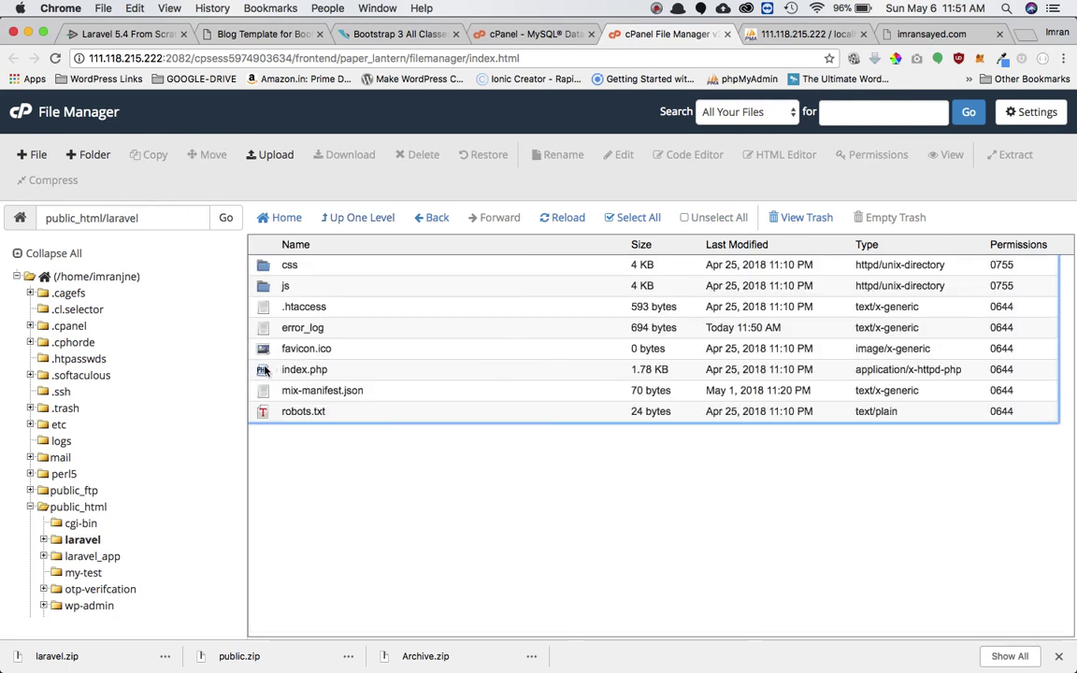
click(281, 368)
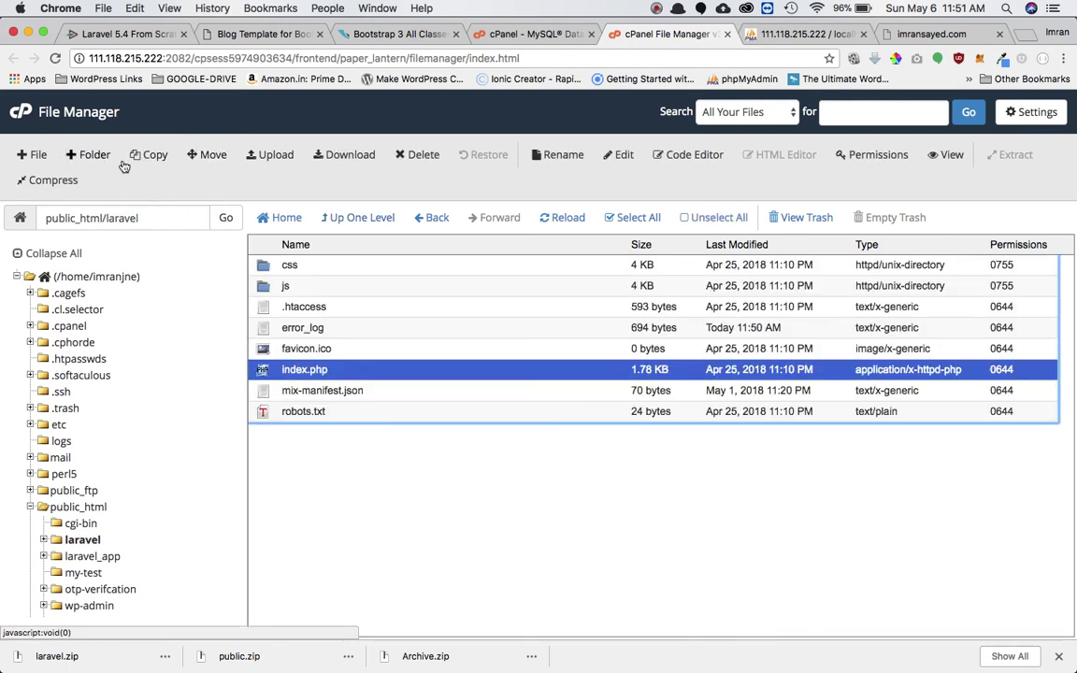
click(624, 155)
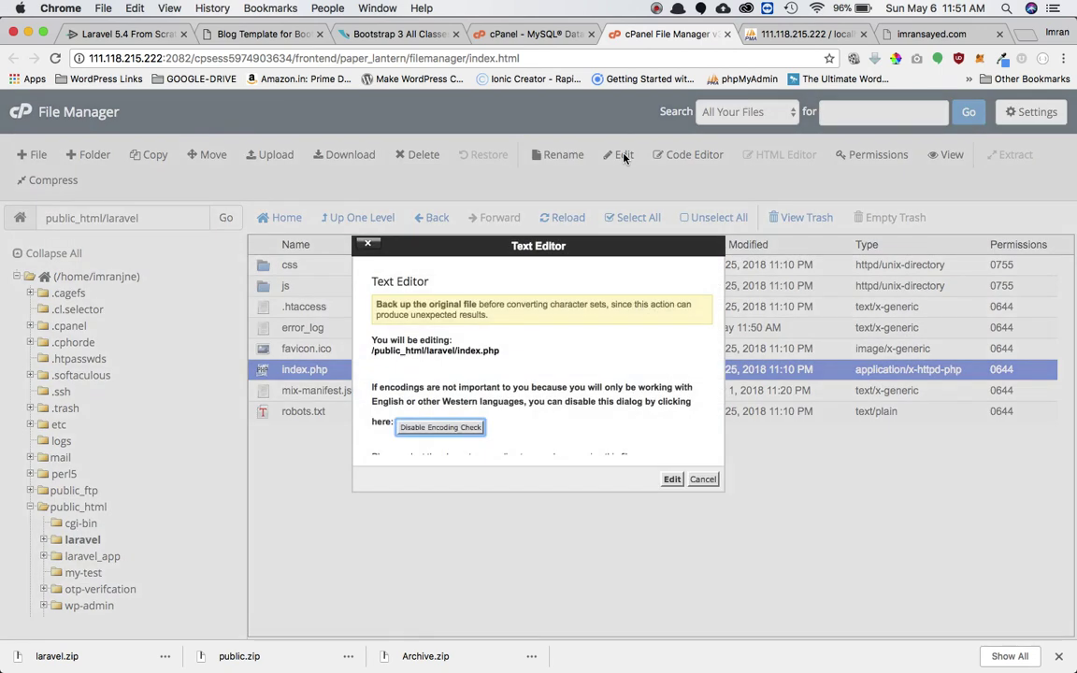
click(673, 479)
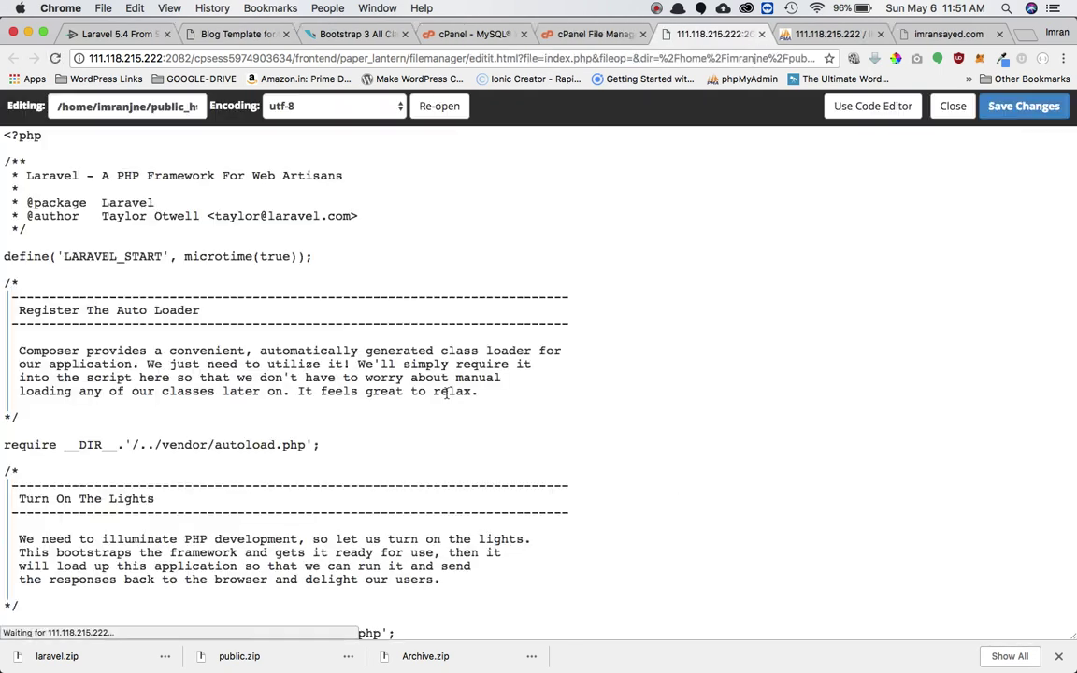
Insert laravel_app/ before bootstrap/app.php in the require_once path of index.php
scroll(390, 391, down, 2)
scroll(390, 391, up, 3)
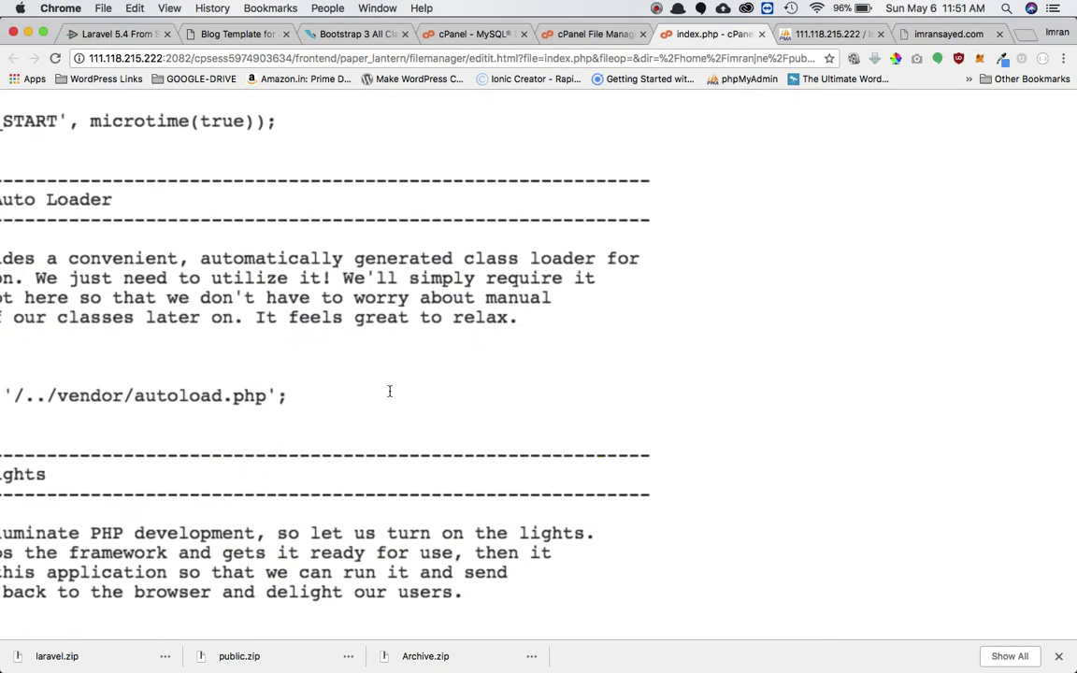
scroll(390, 391, down, 3)
scroll(390, 391, left, 2)
scroll(390, 391, down, 3)
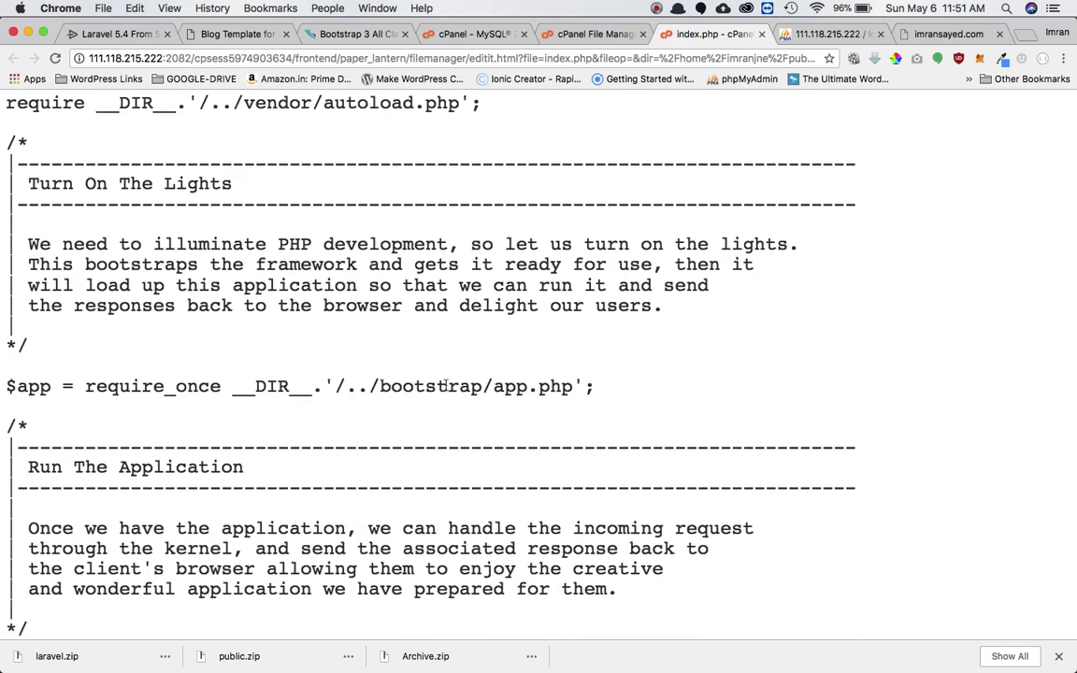
click(378, 386)
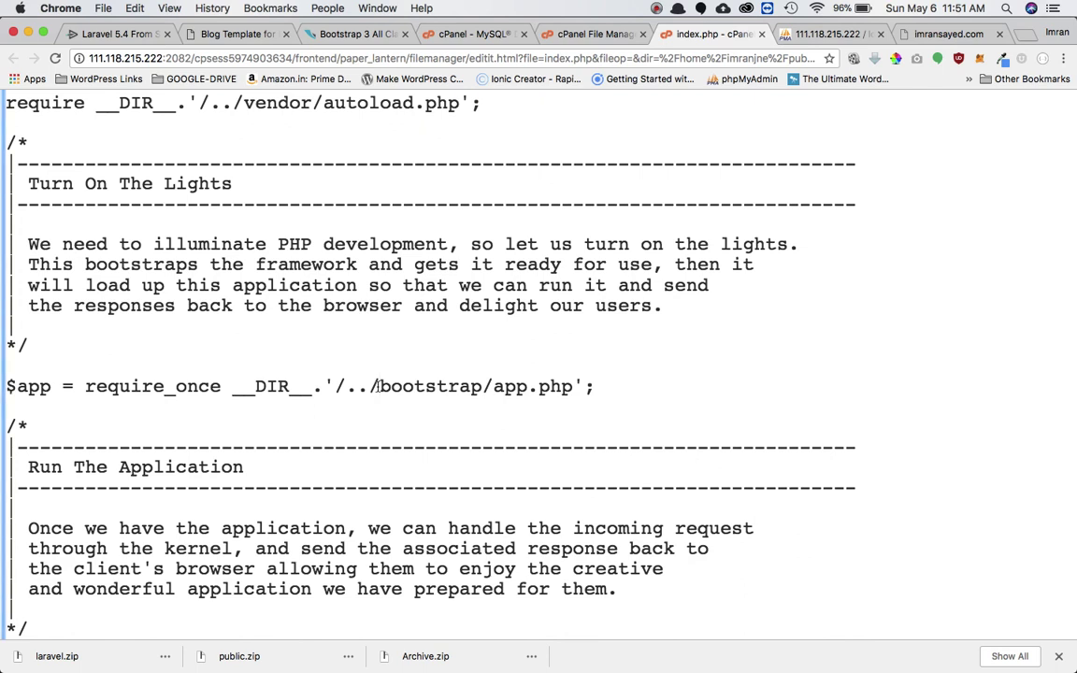
text(laravel)
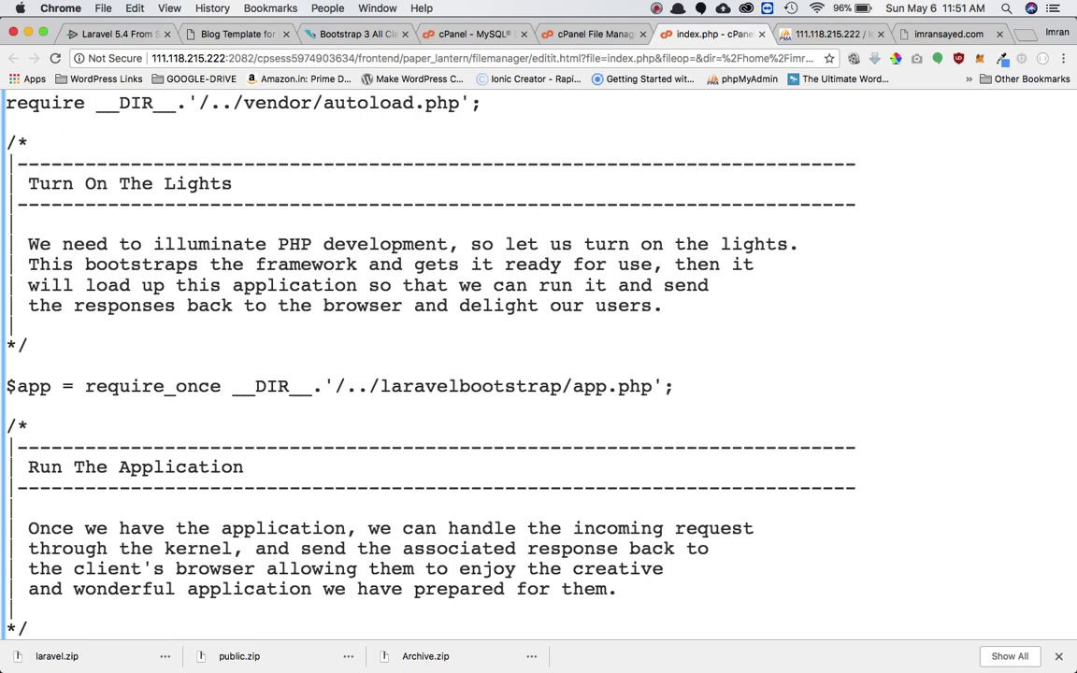
text(_app/)
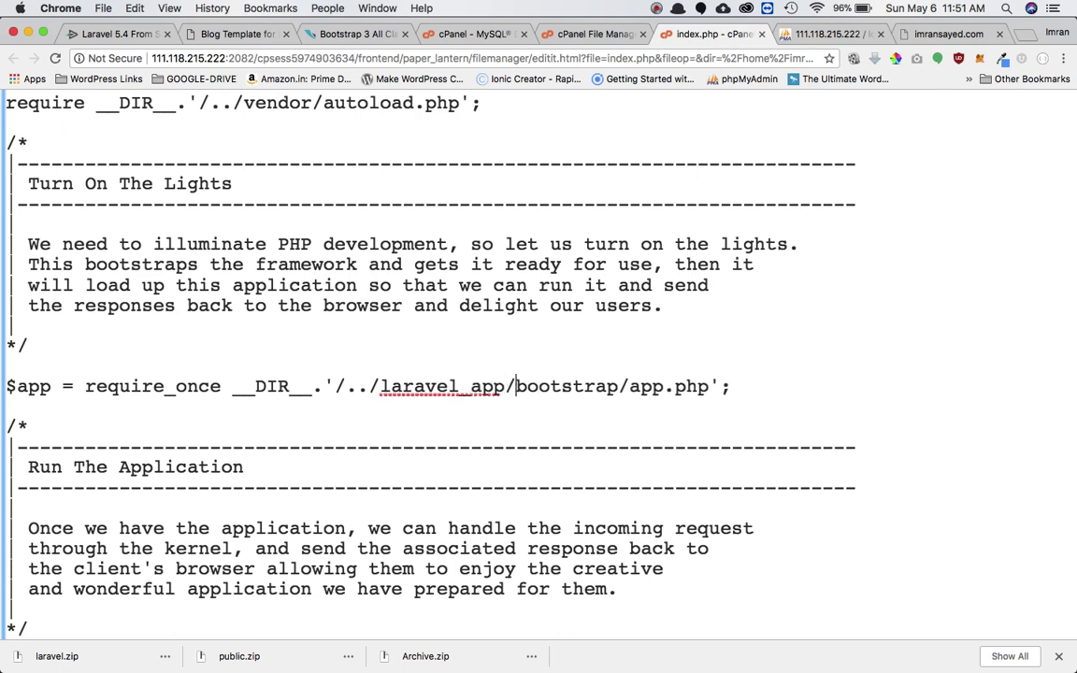
Insert laravel_app/ before vendor/autoload.php in the autoloader's require path of index.php
scroll(340, 259, down, 3)
scroll(341, 260, up, 7)
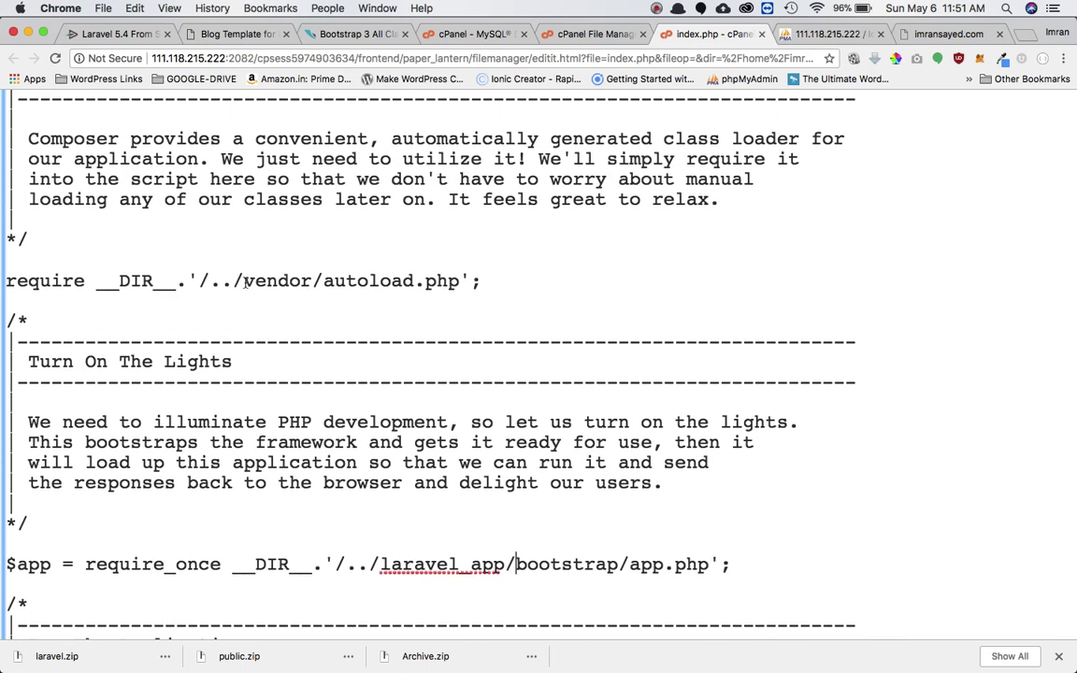
click(245, 281)
text(laravel)
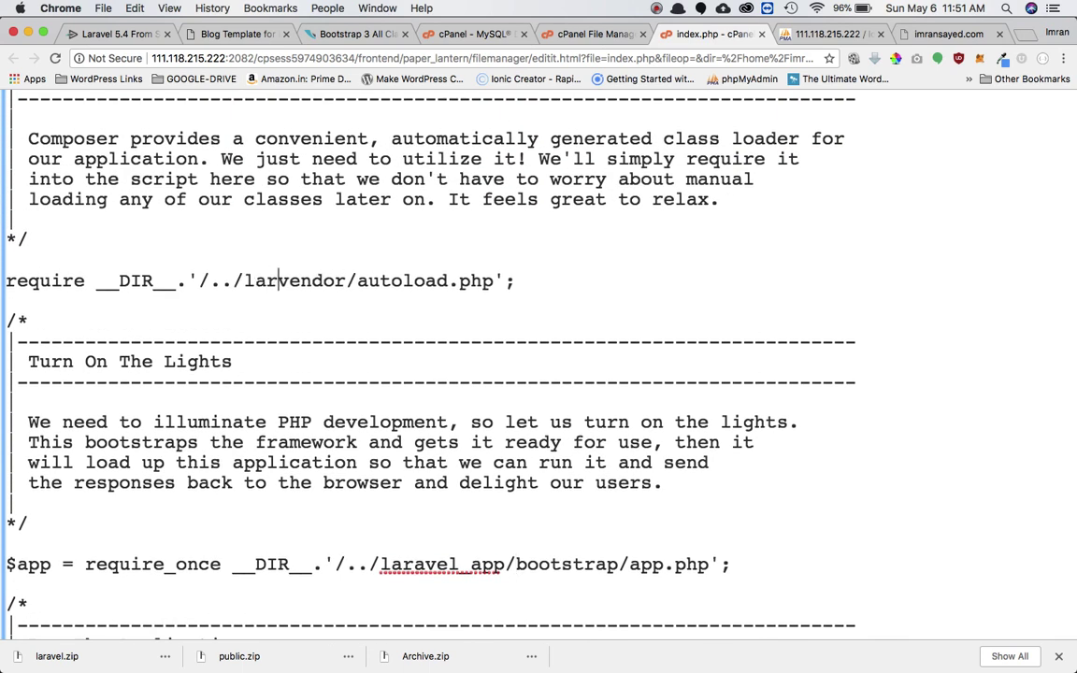
text(_app/)
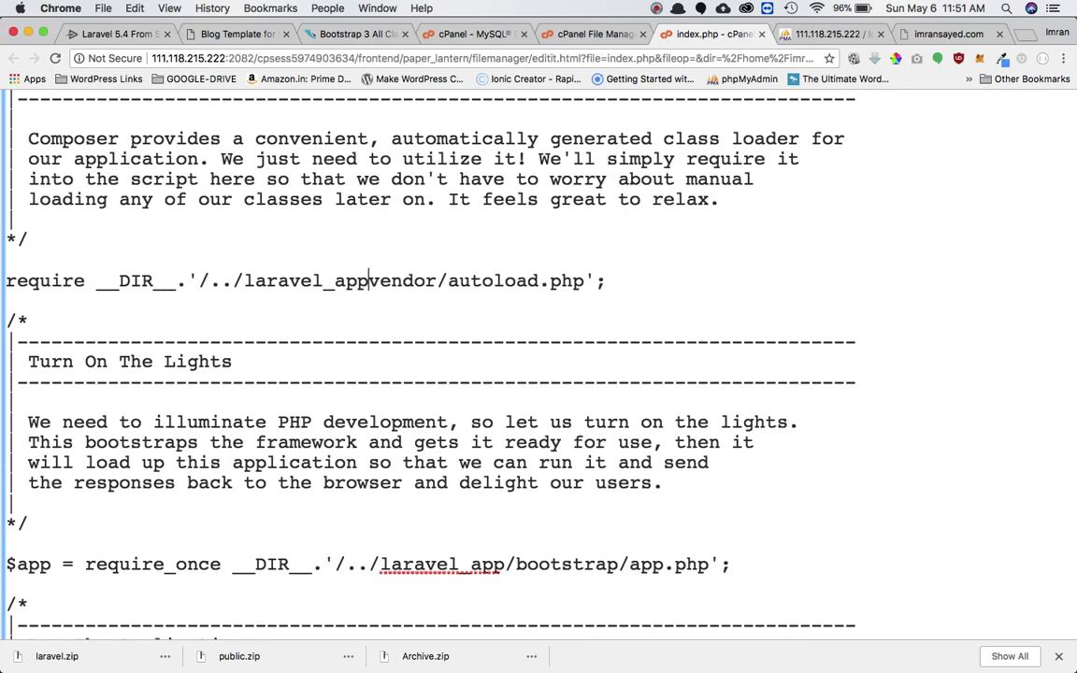
Save the changes to index.php and reload the deployed site at imransayed.com/laravel/ to test it
scroll(969, 216, up, 10)
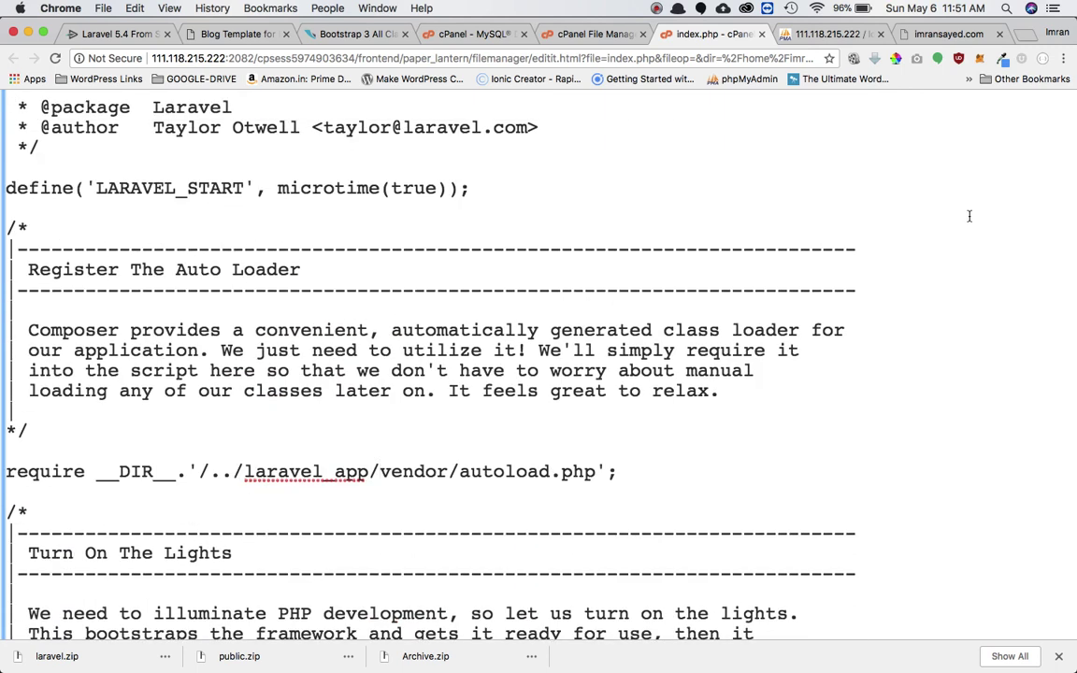
key(super+0)
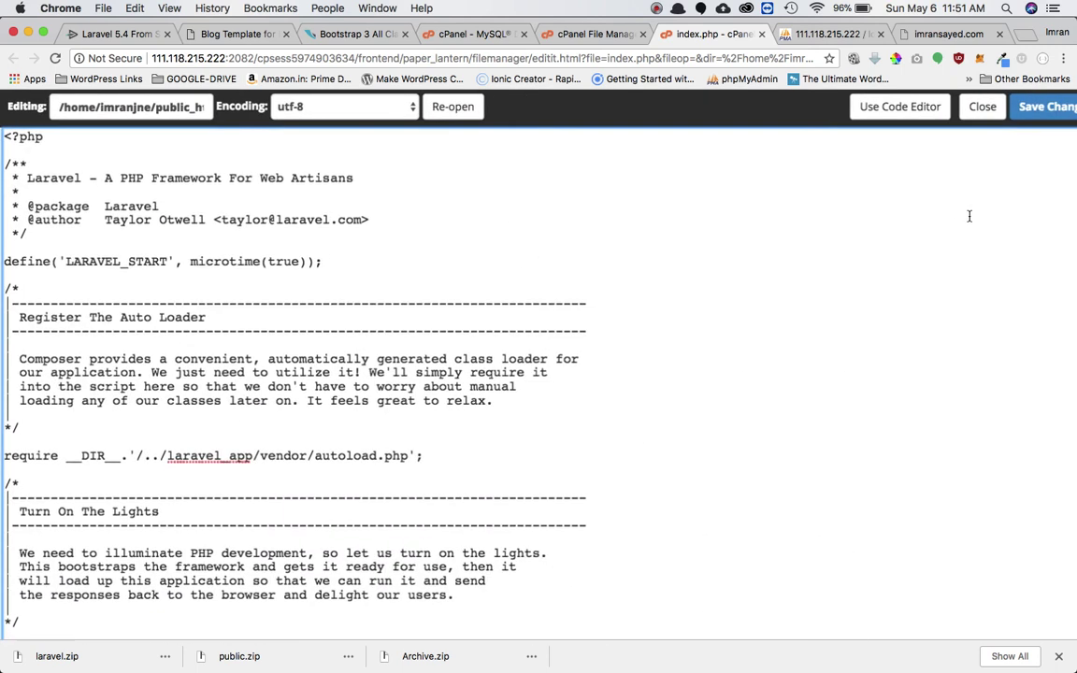
click(1024, 106)
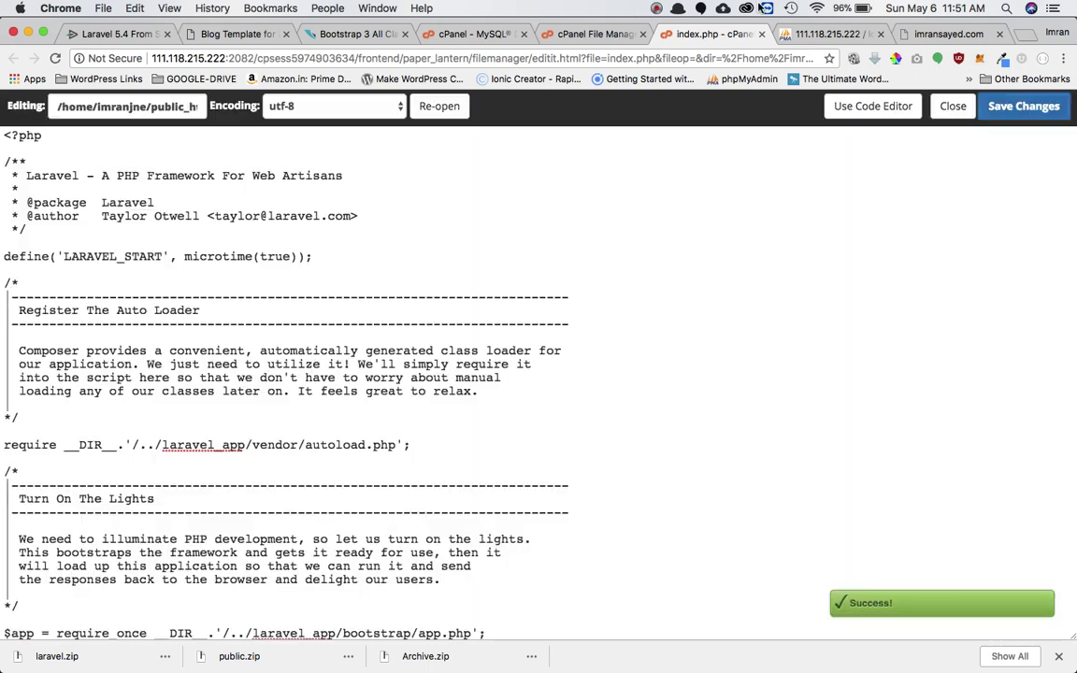
click(657, 7)
click(693, 61)
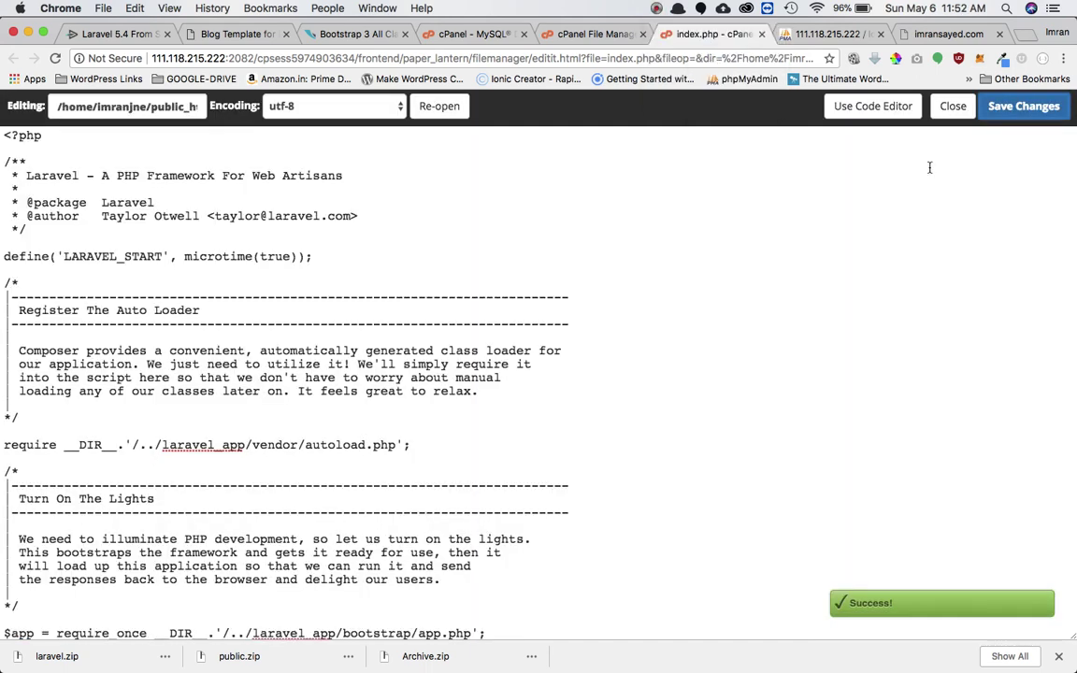
click(946, 33)
key(super+r)
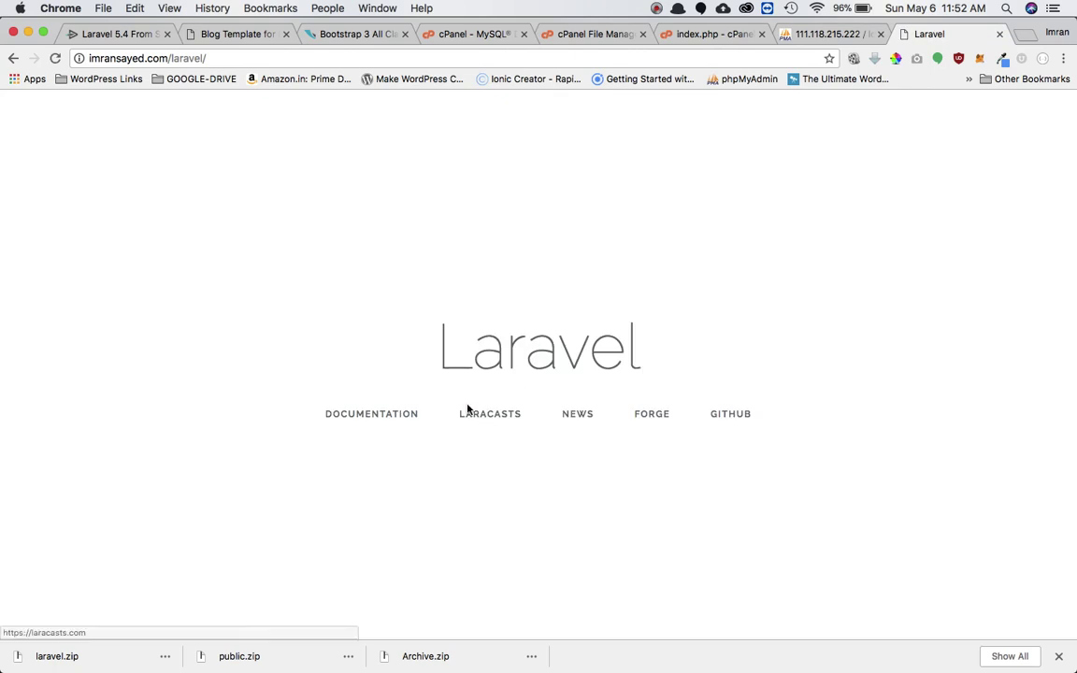
Load imransayed.com/laravel/posts to test the posts route, and return to the Laravel home page
click(245, 60)
key(Right)
text(pos)
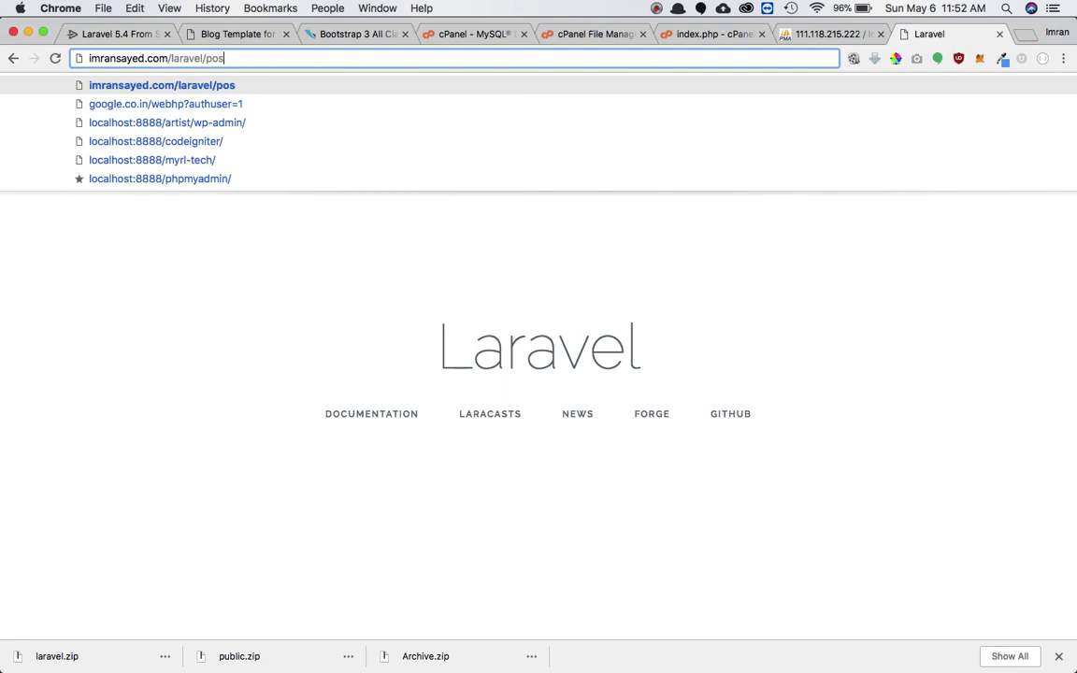
text(ts)
key(BackSpace)
text(ts)
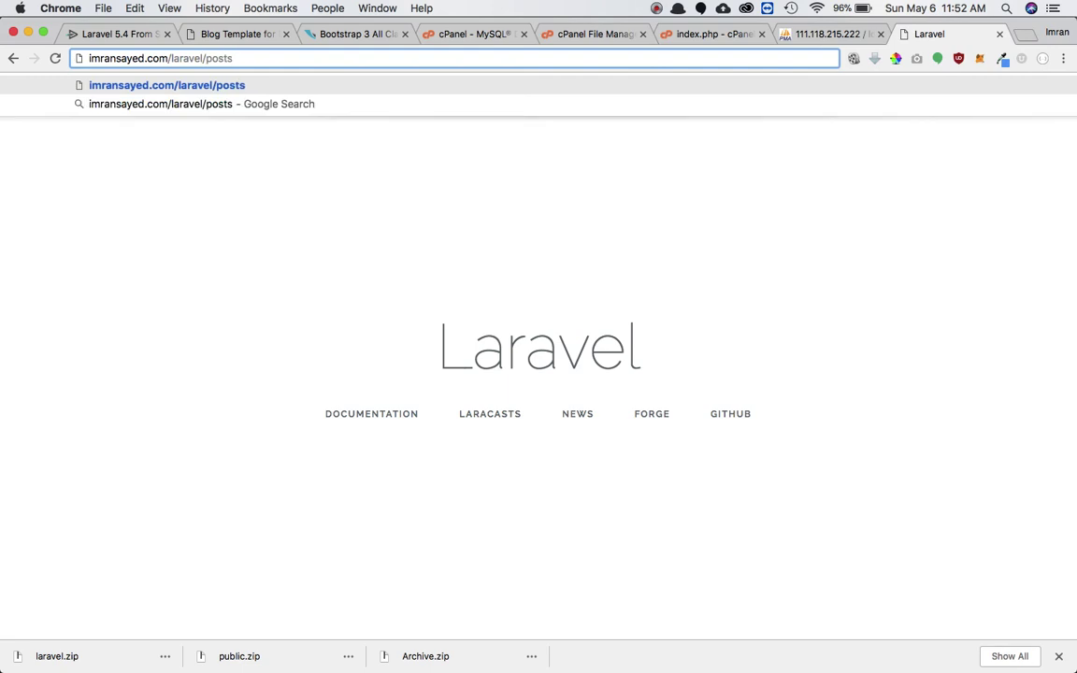
key(Return)
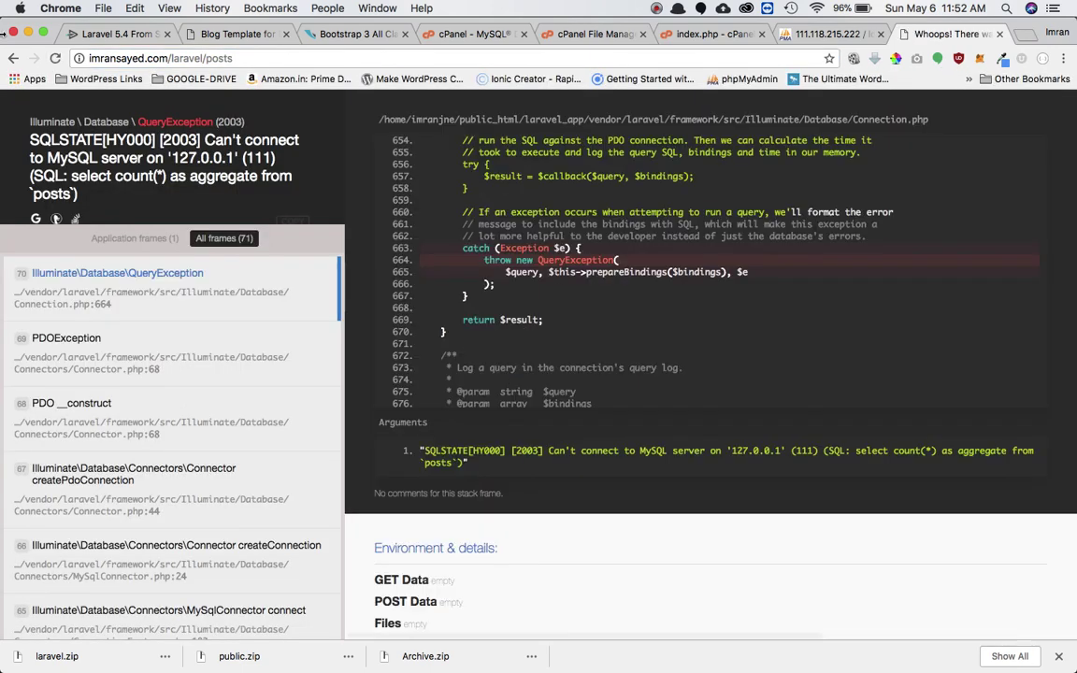
click(13, 58)
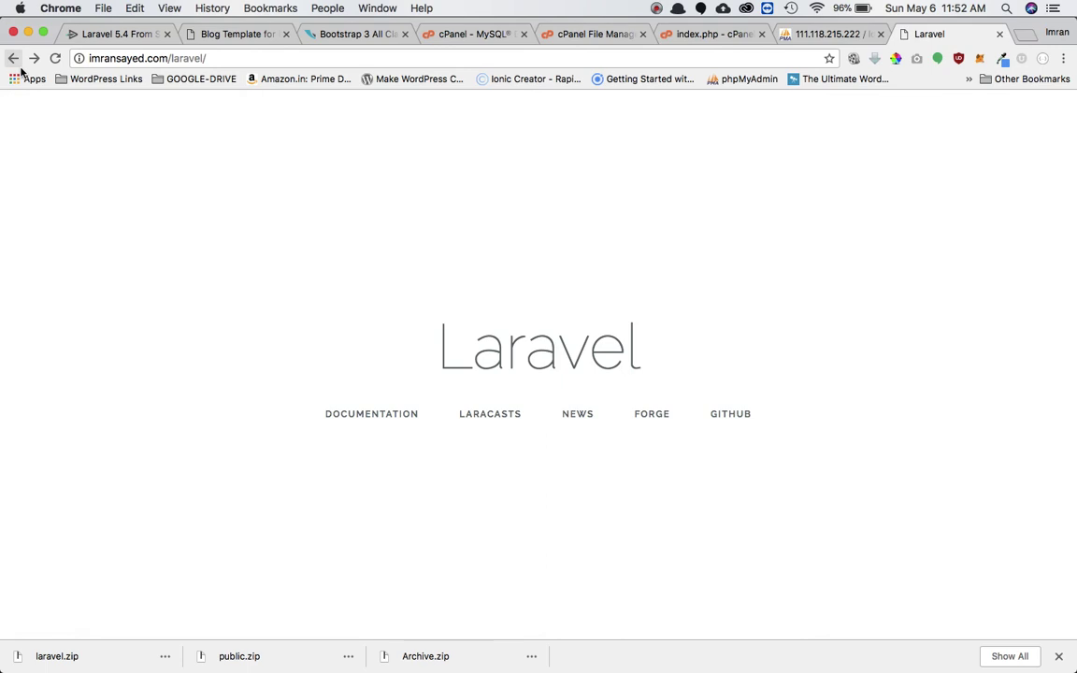
click(304, 61)
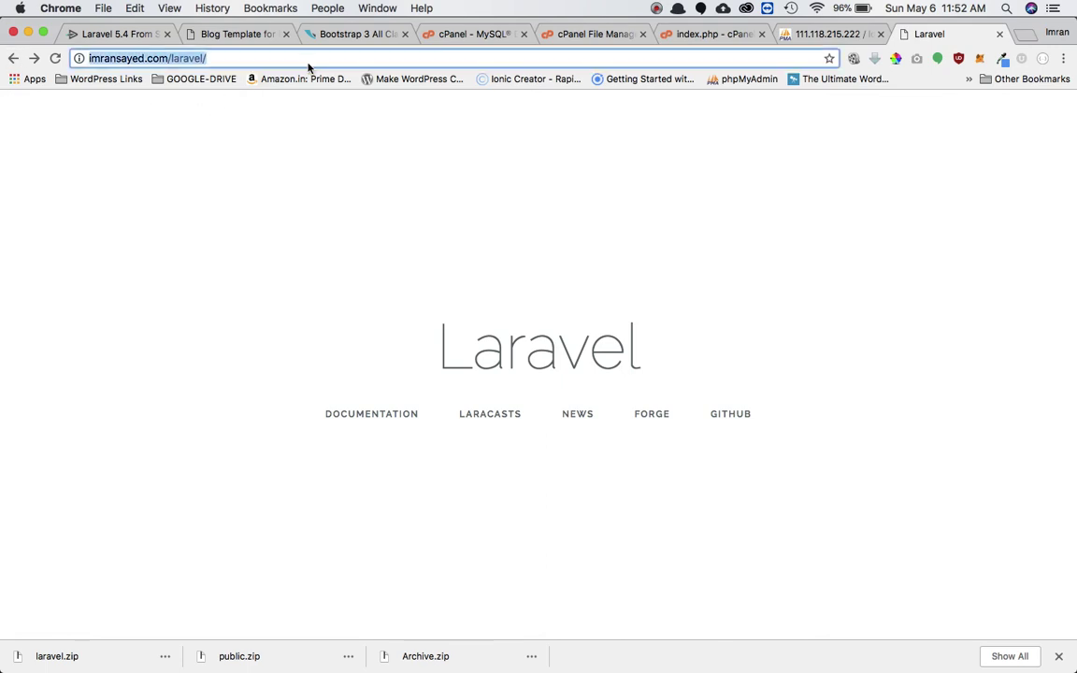
click(324, 351)
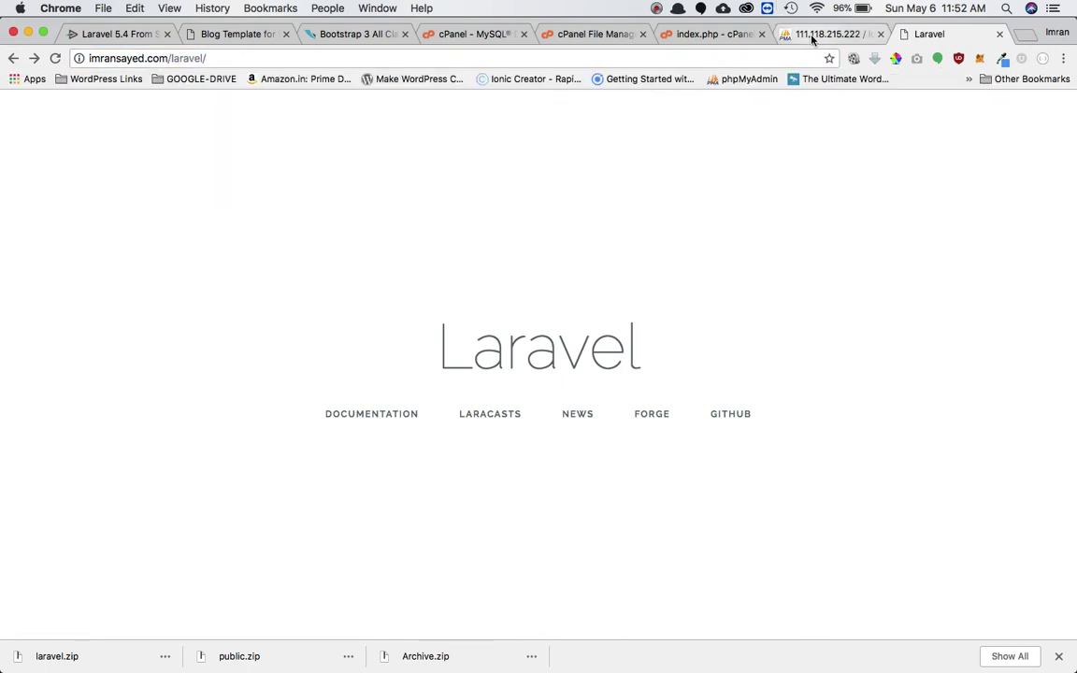
Go to the cPanel home page and open the Select PHP Version tool in the Software section
click(590, 37)
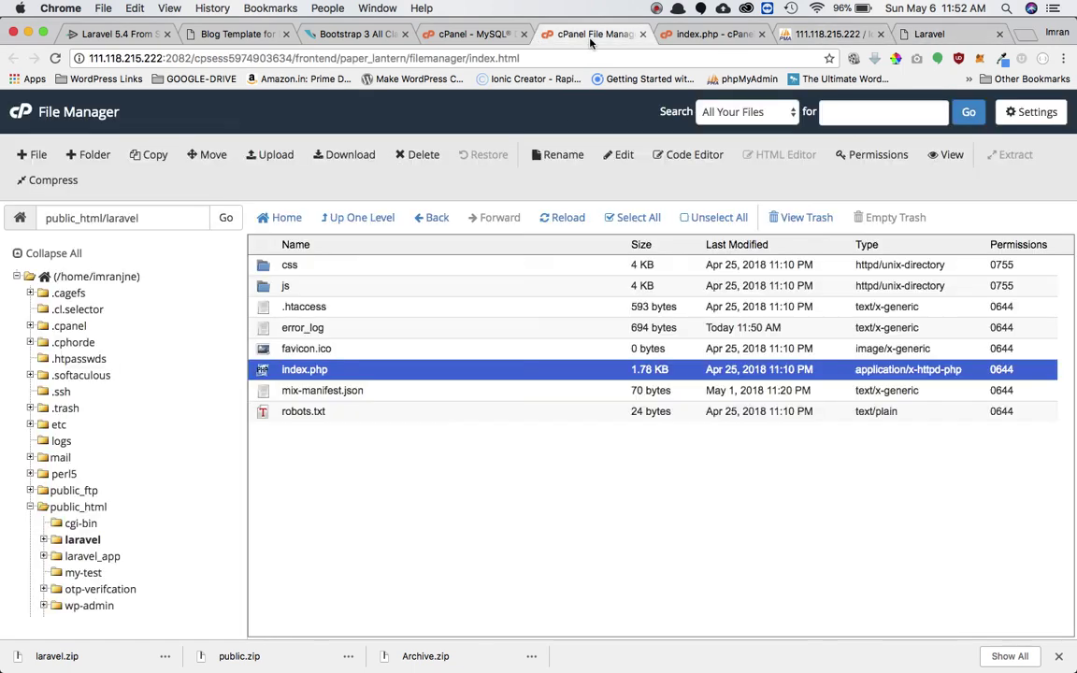
click(482, 35)
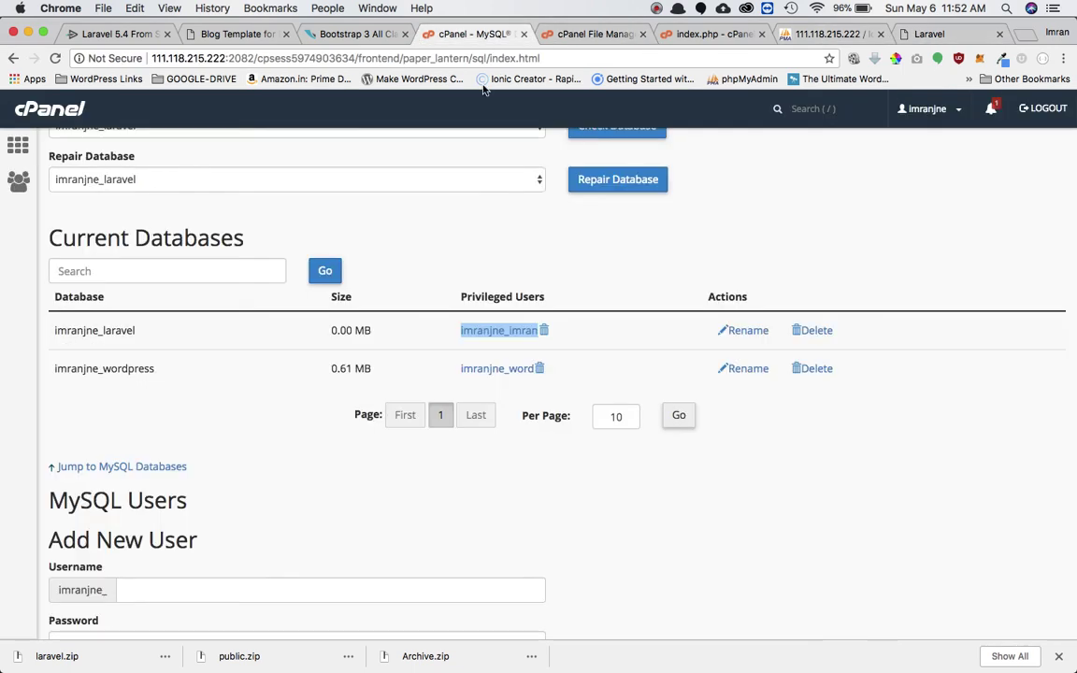
click(18, 143)
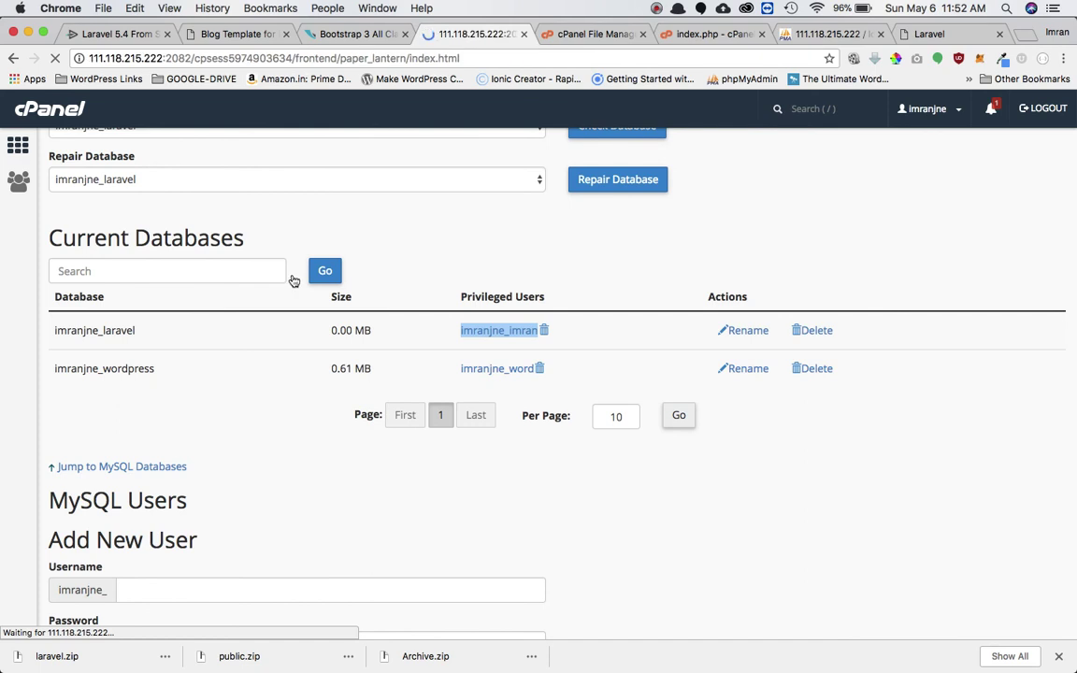
scroll(479, 405, down, 7)
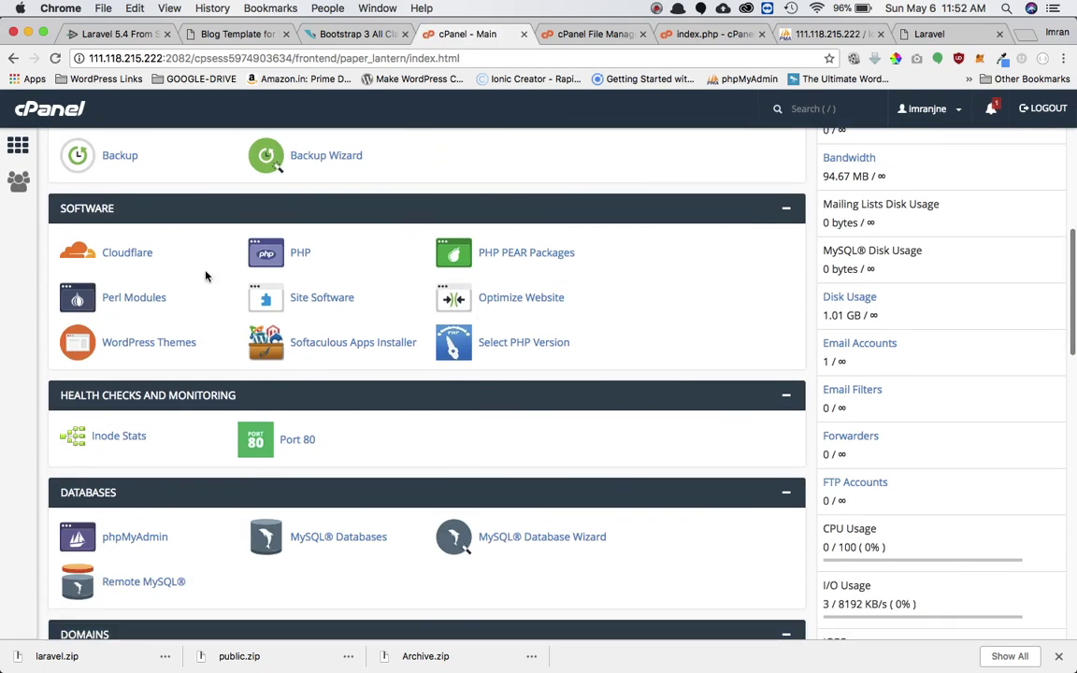
click(520, 344)
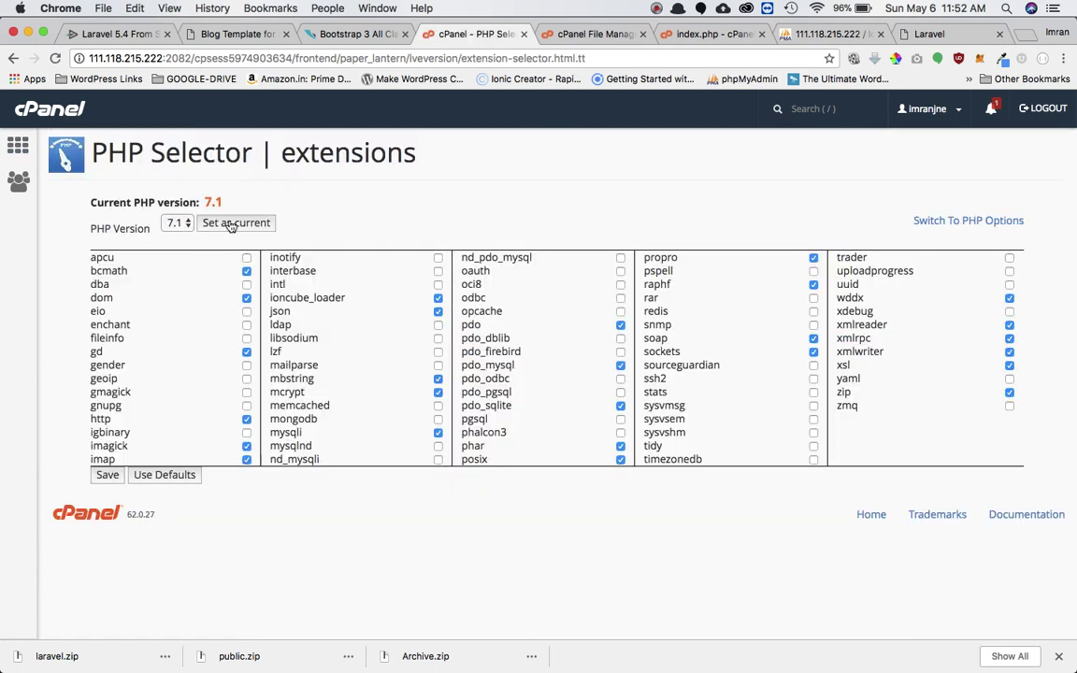
Set PHP 5.5 as the current version and reload the deployed Laravel site to test it
click(173, 223)
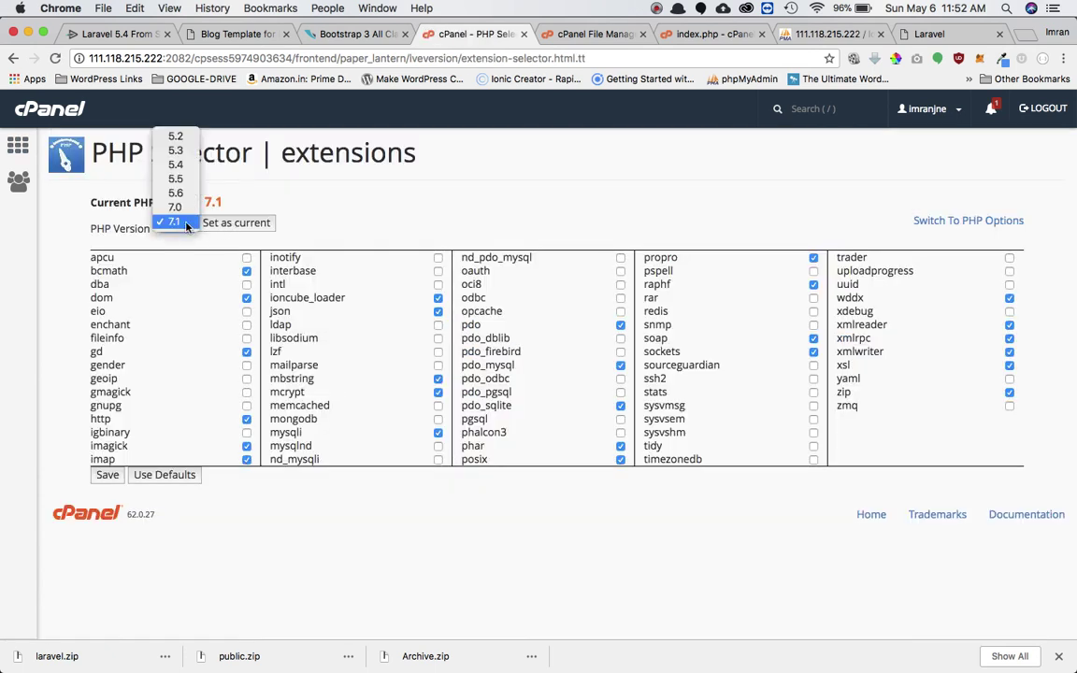
click(176, 179)
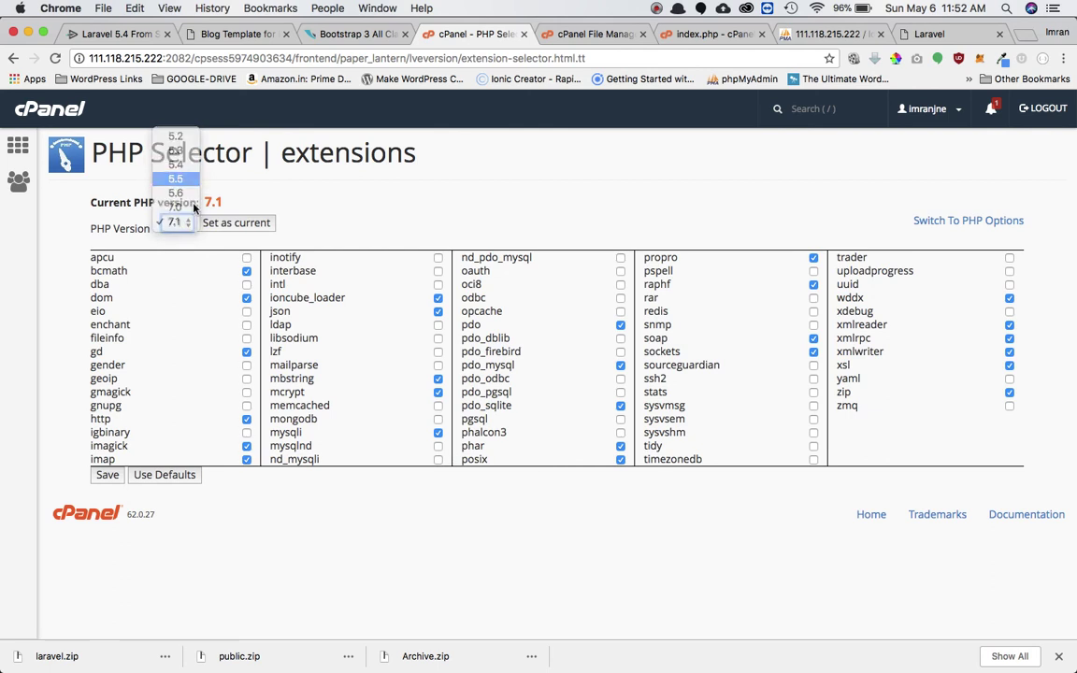
click(249, 218)
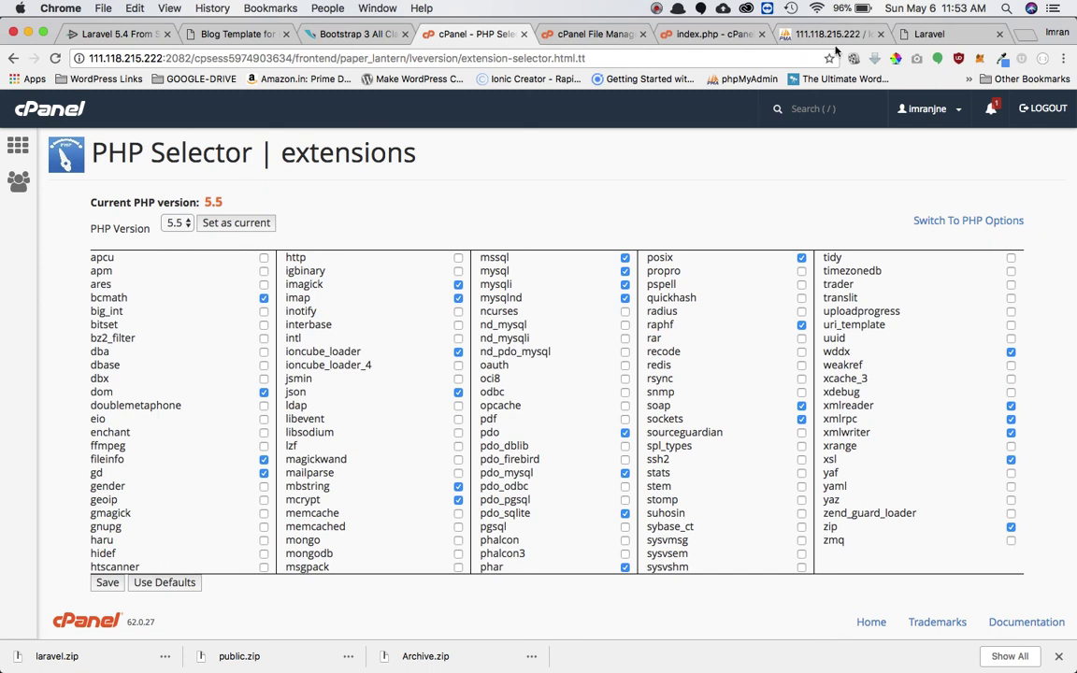
click(926, 34)
key(super+r)
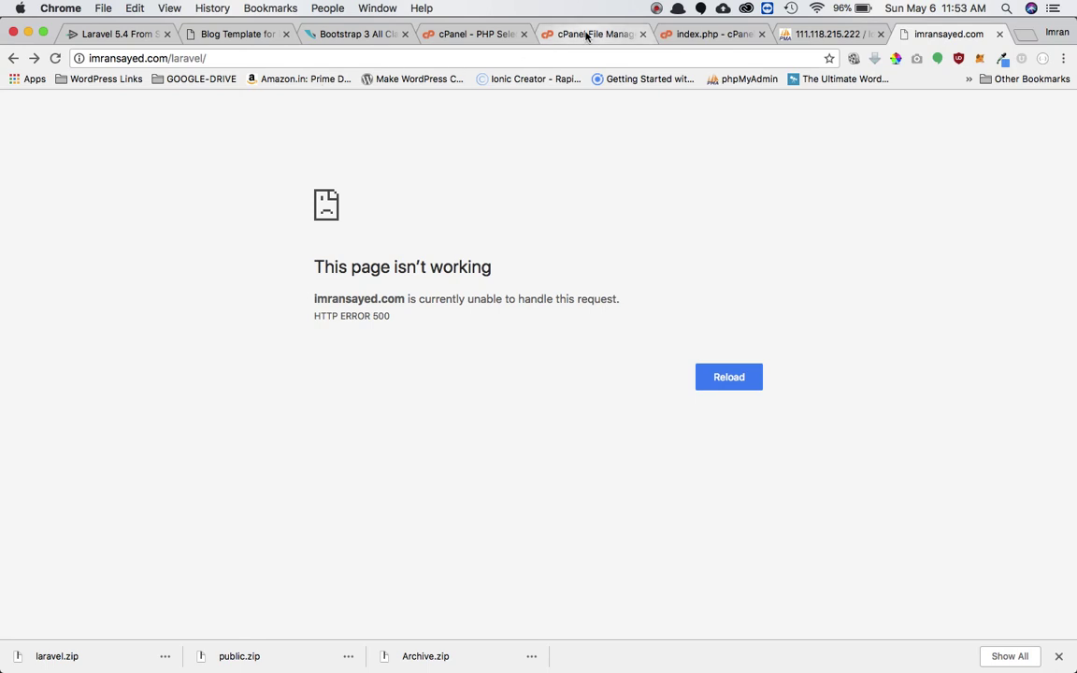
Set PHP 7.1 as the current version in the PHP Selector and reload the deployed Laravel site
click(590, 35)
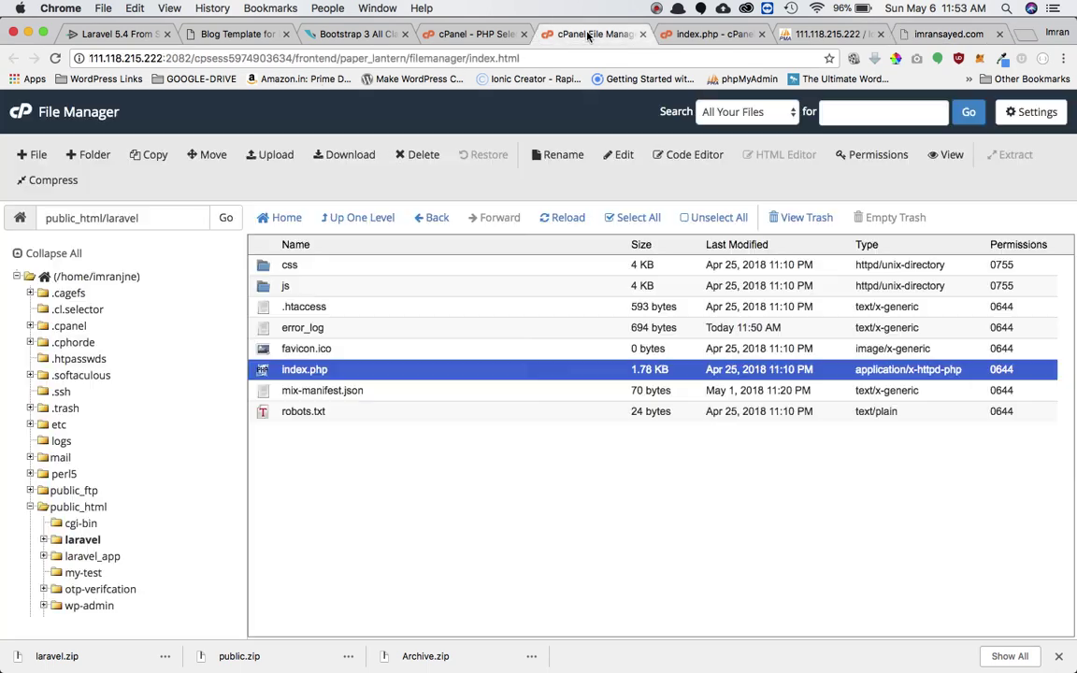
click(447, 35)
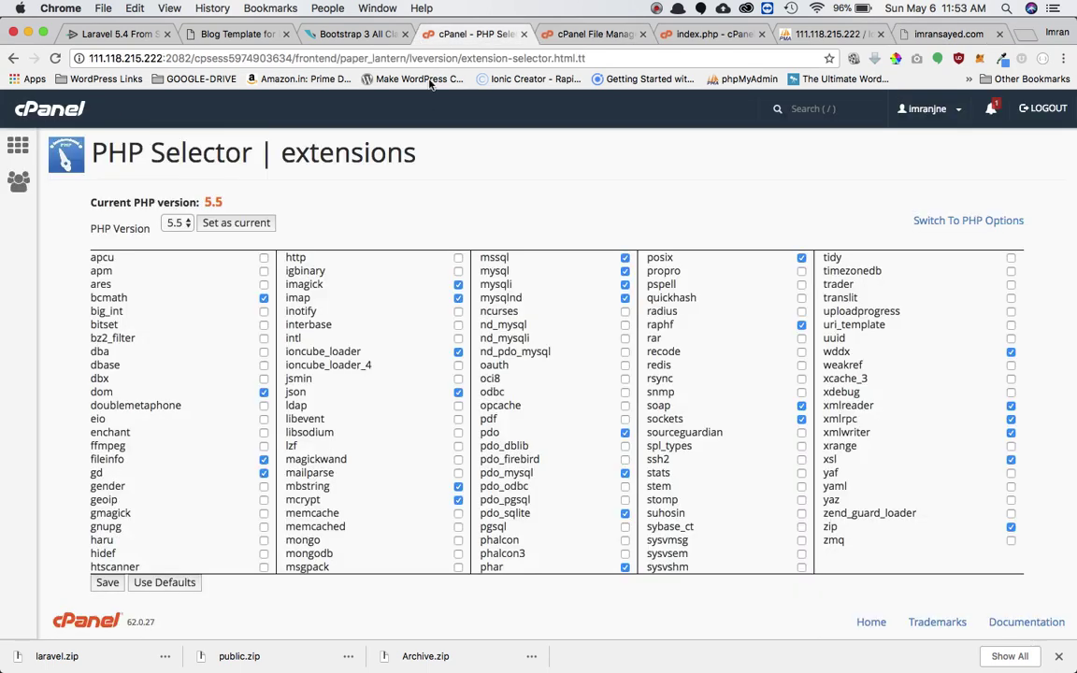
click(180, 226)
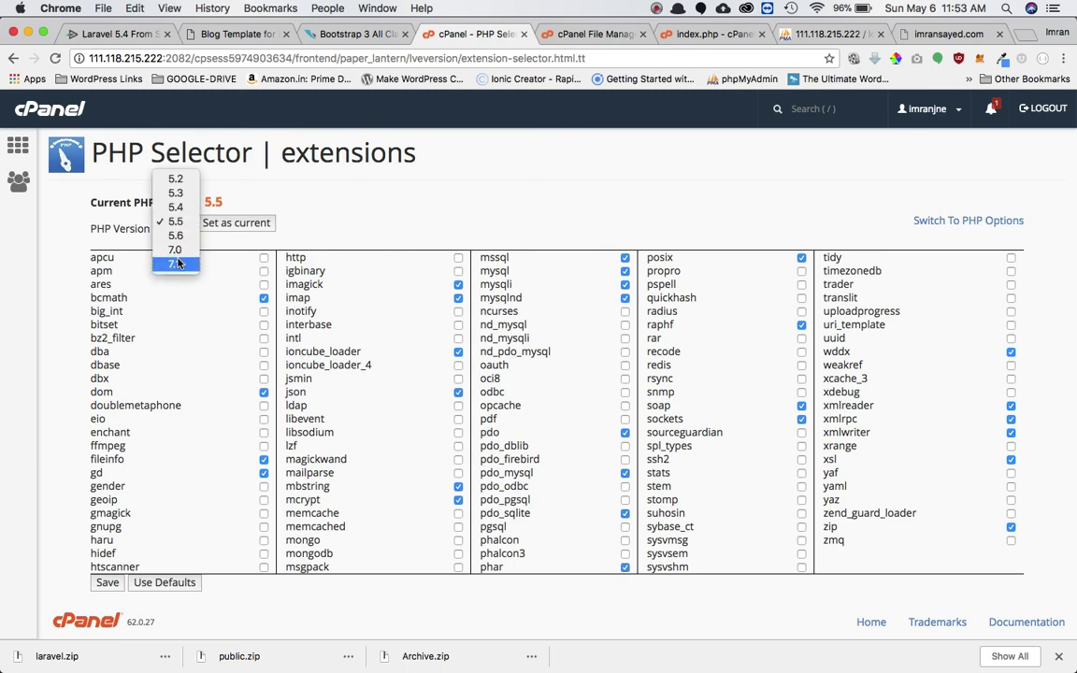
click(233, 237)
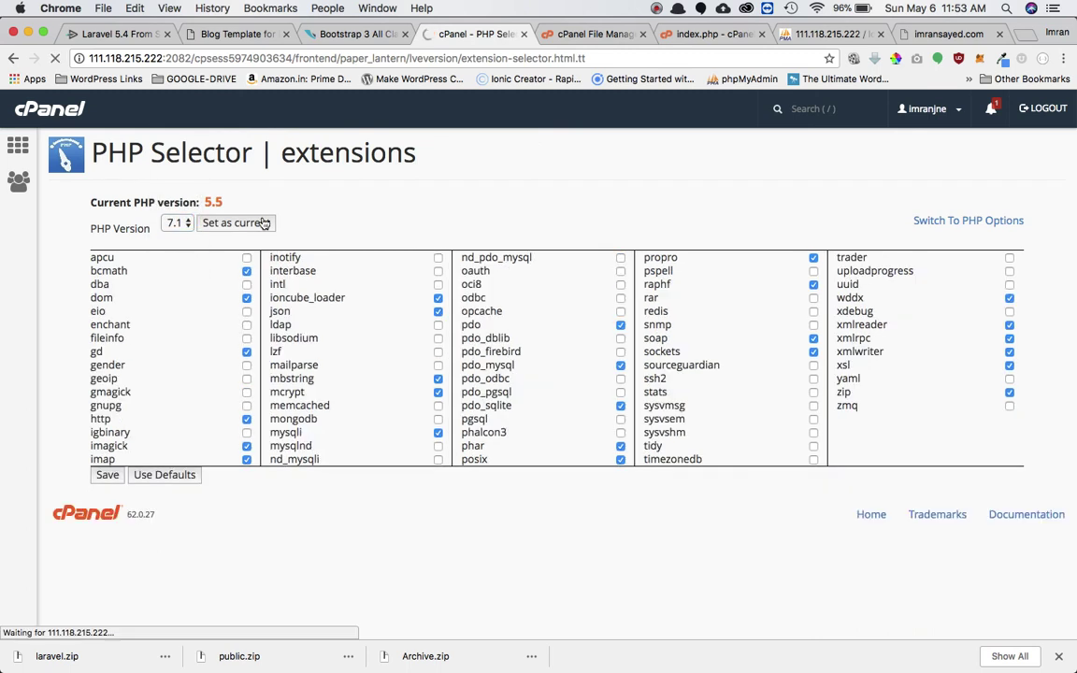
click(235, 222)
click(949, 34)
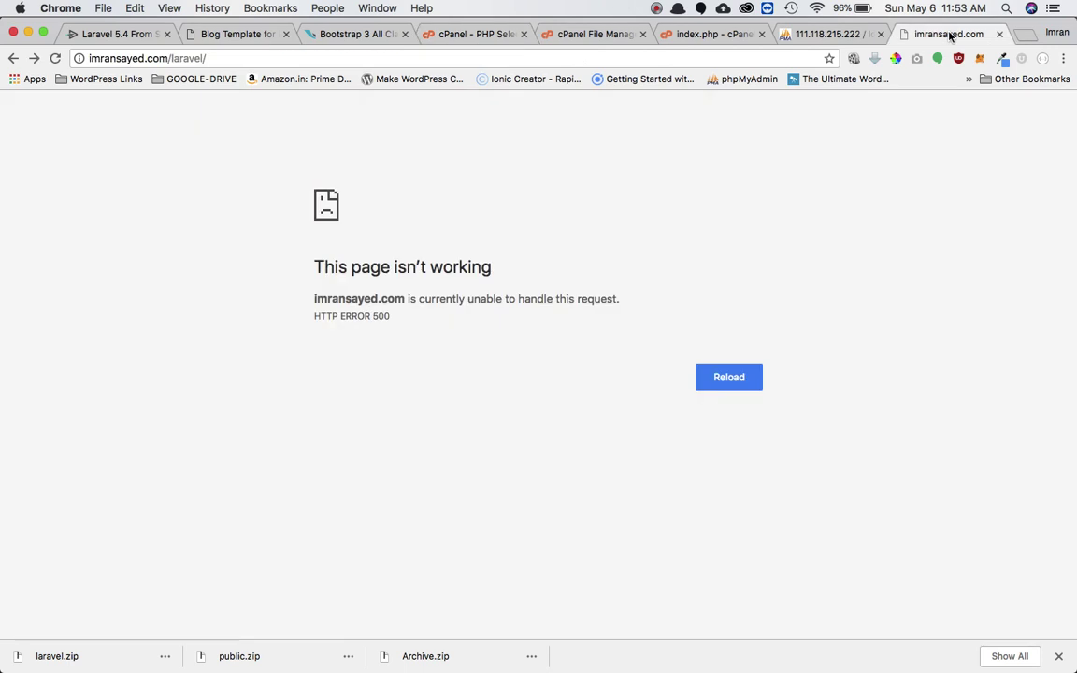
key(super+r)
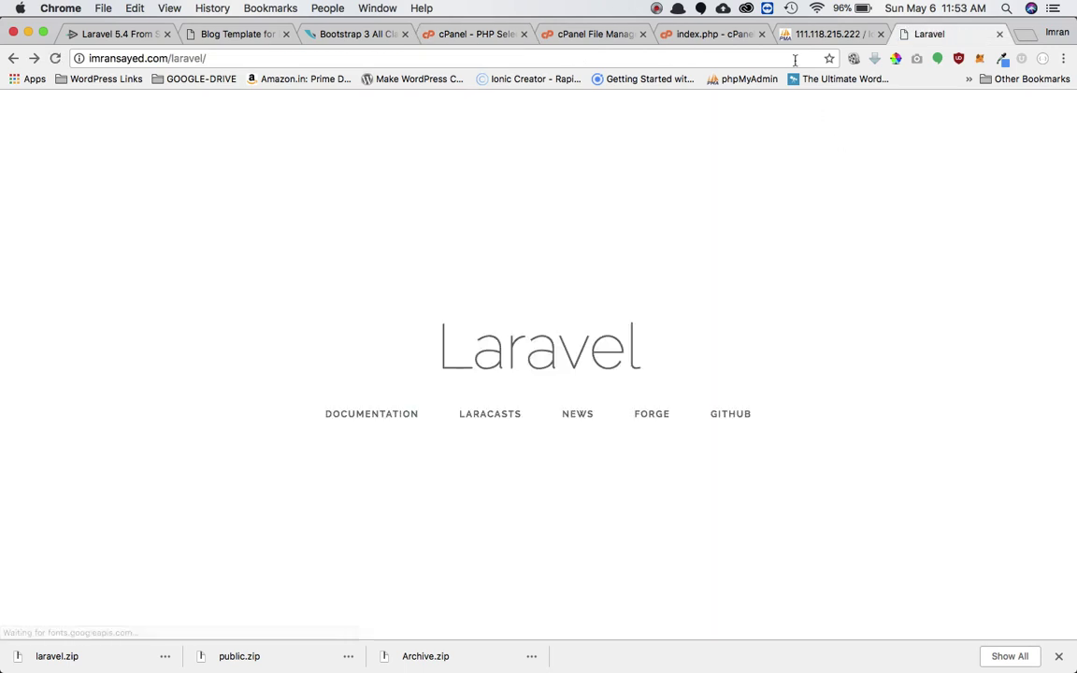
click(660, 8)
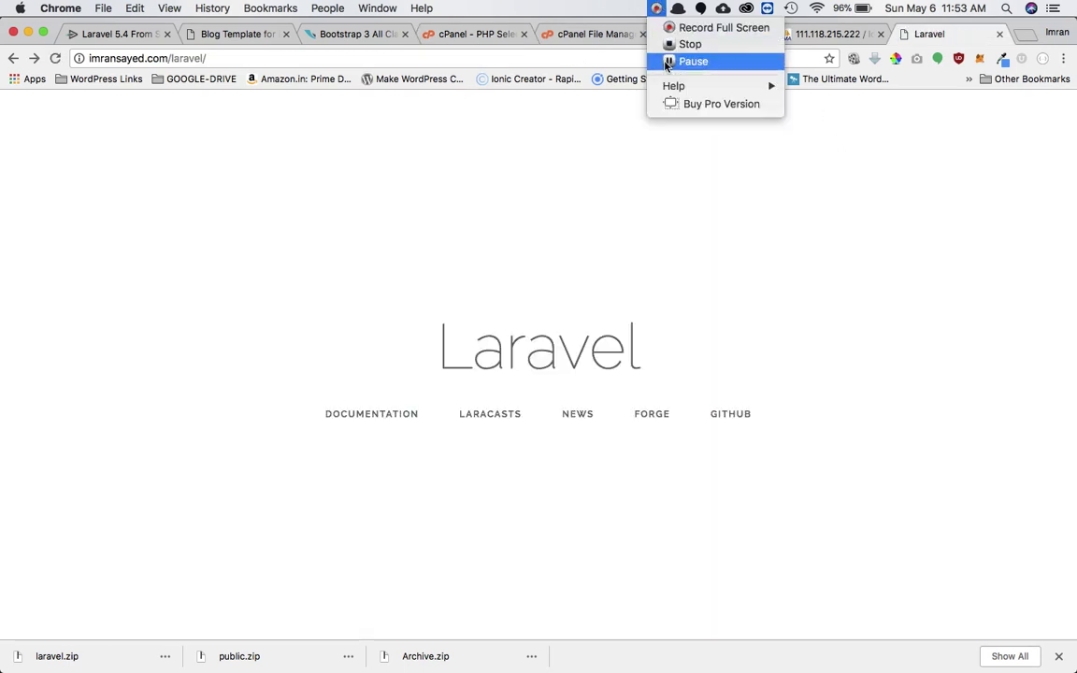
click(692, 60)
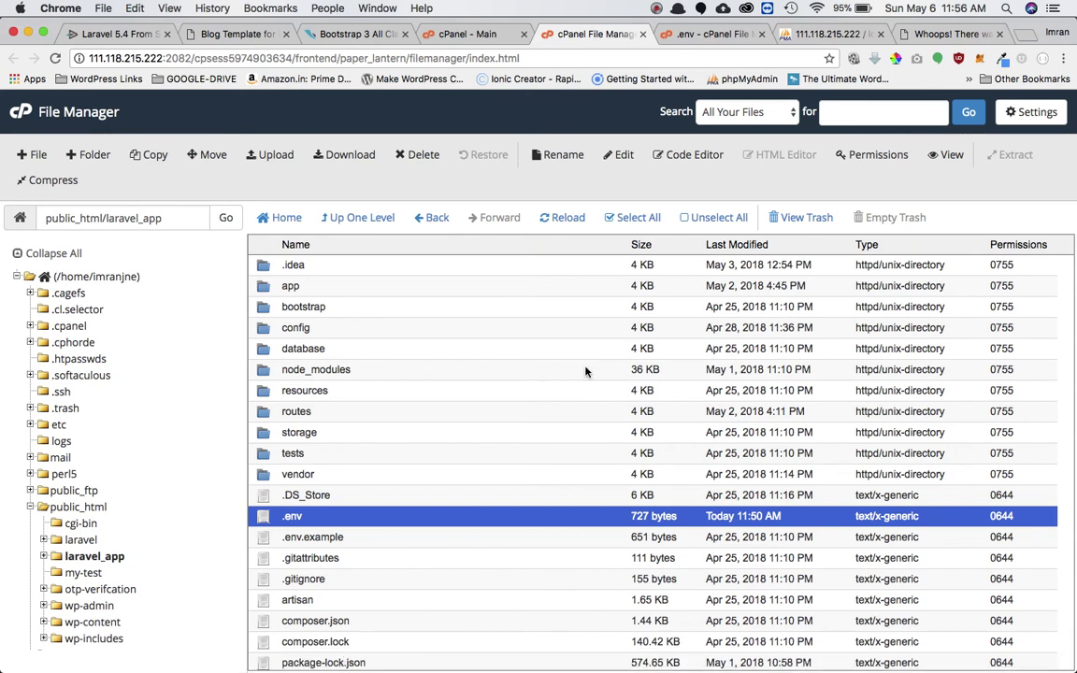
mouse_move(572, 645)
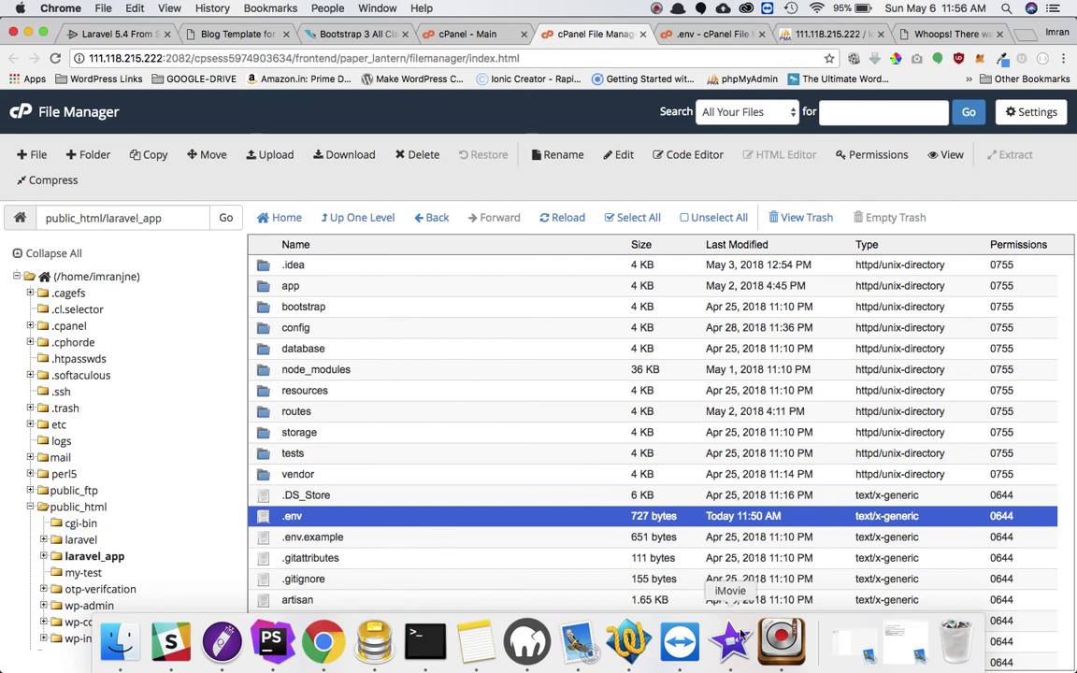